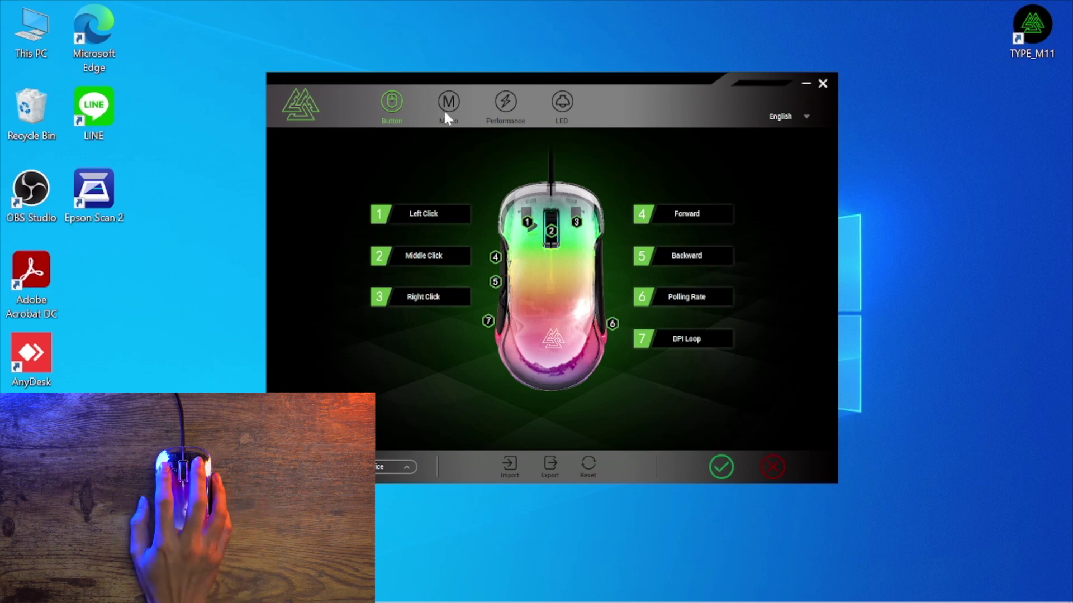
Try to reassign button 1, and browse the functions available for button 4, including Extend, Media, Shortcut and Profiles Selection.
left_click(424, 217)
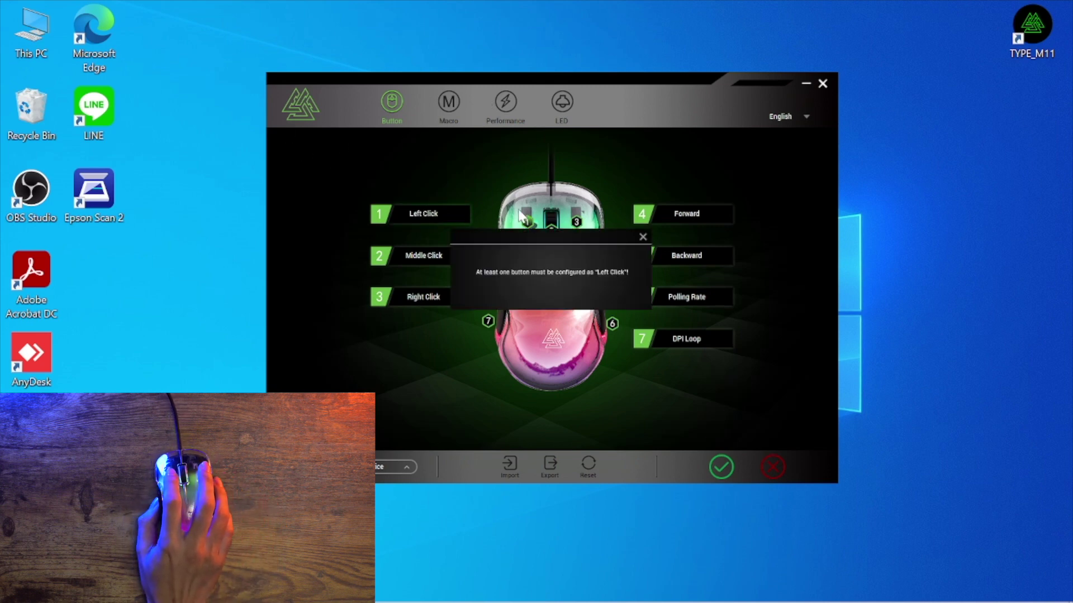
left_click(642, 237)
left_click(695, 216)
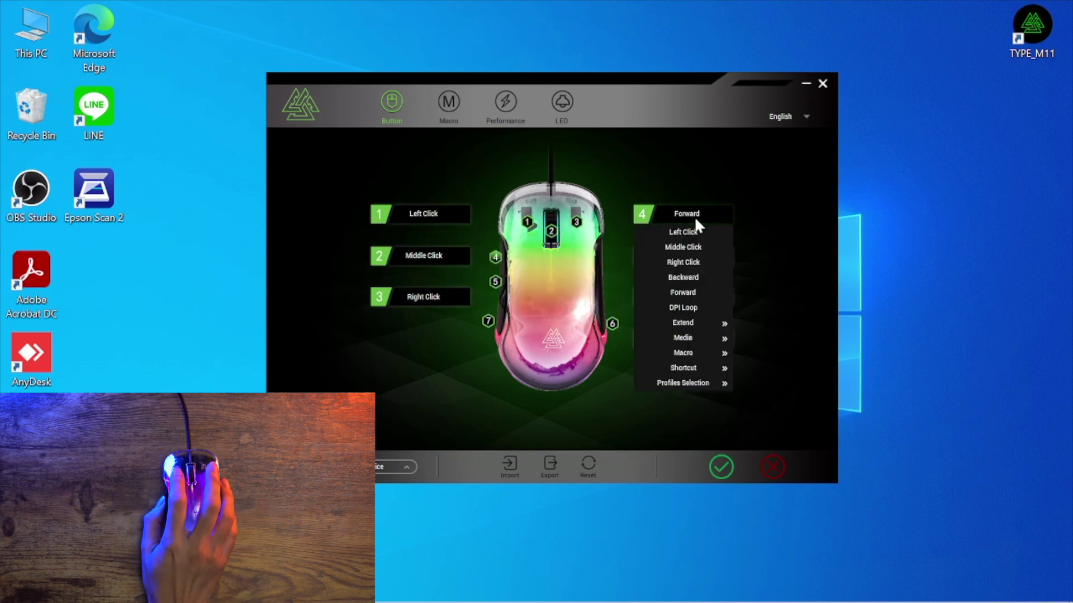
left_click(692, 192)
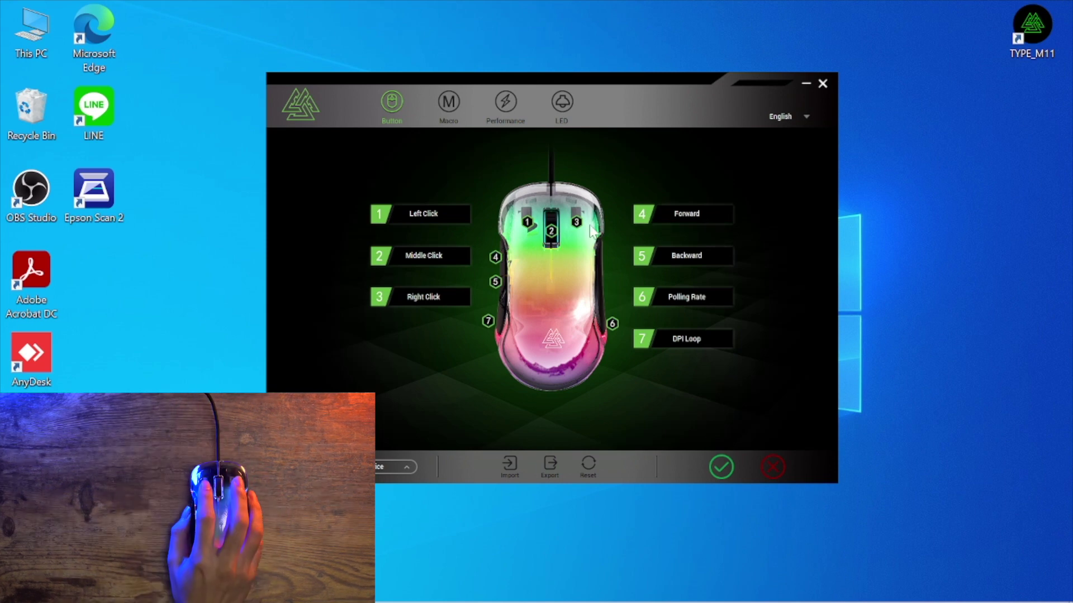
left_click(665, 211)
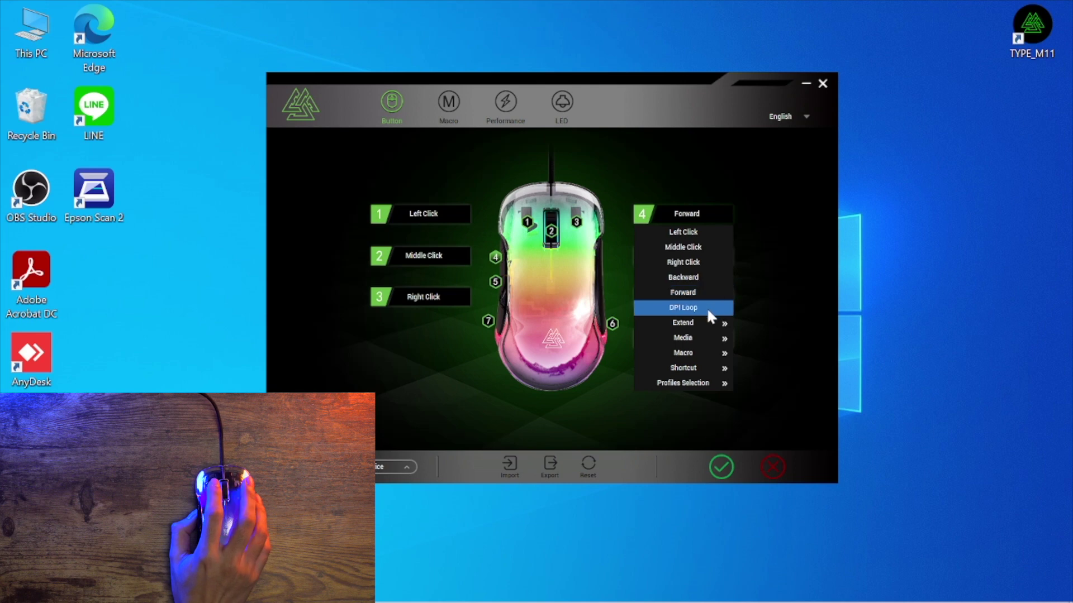
mouse_move(705, 322)
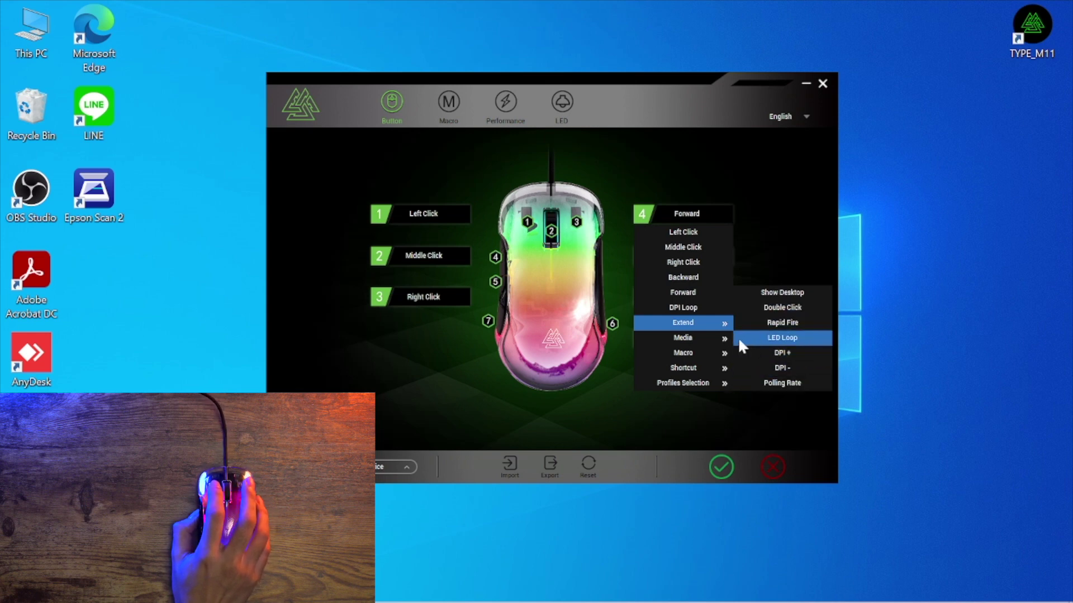
mouse_move(721, 338)
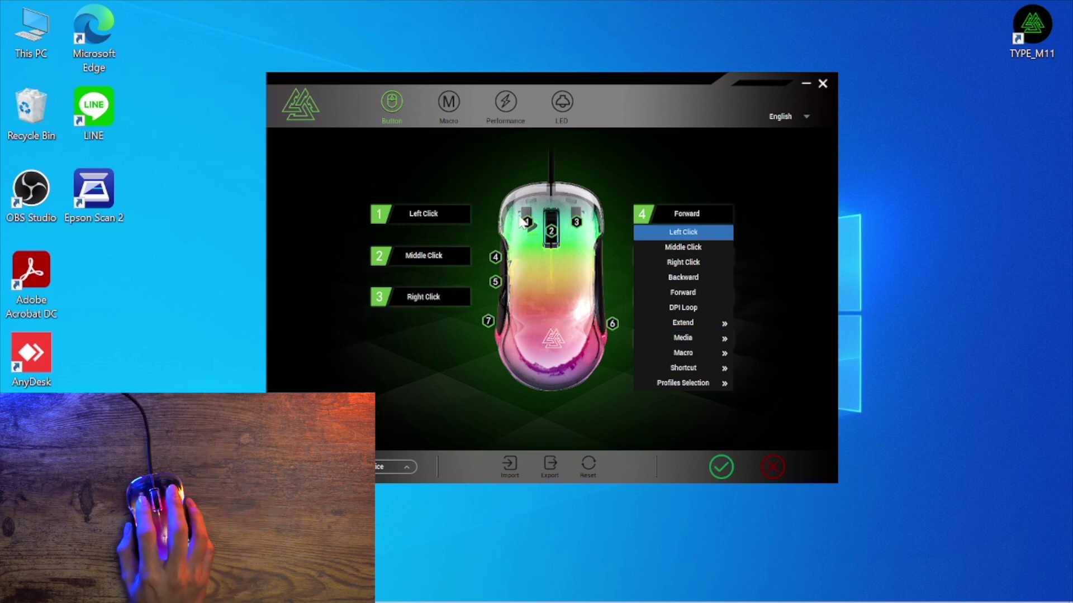
mouse_move(726, 370)
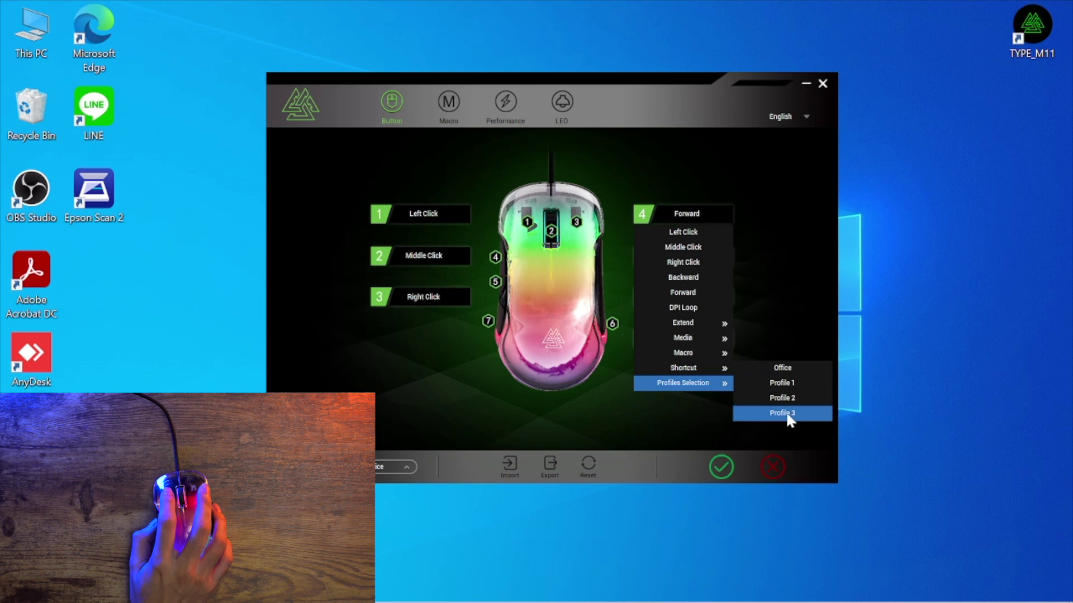
Switch the active profile through Profile 1, Profile 2 and Profile 3, return to Office, and apply it.
left_click(531, 434)
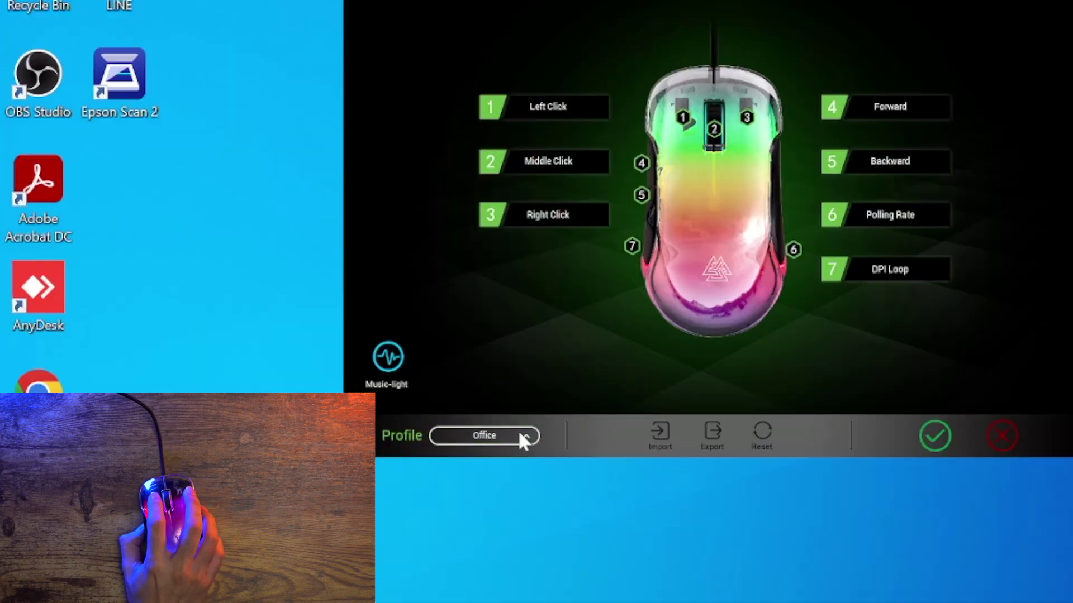
left_click(402, 468)
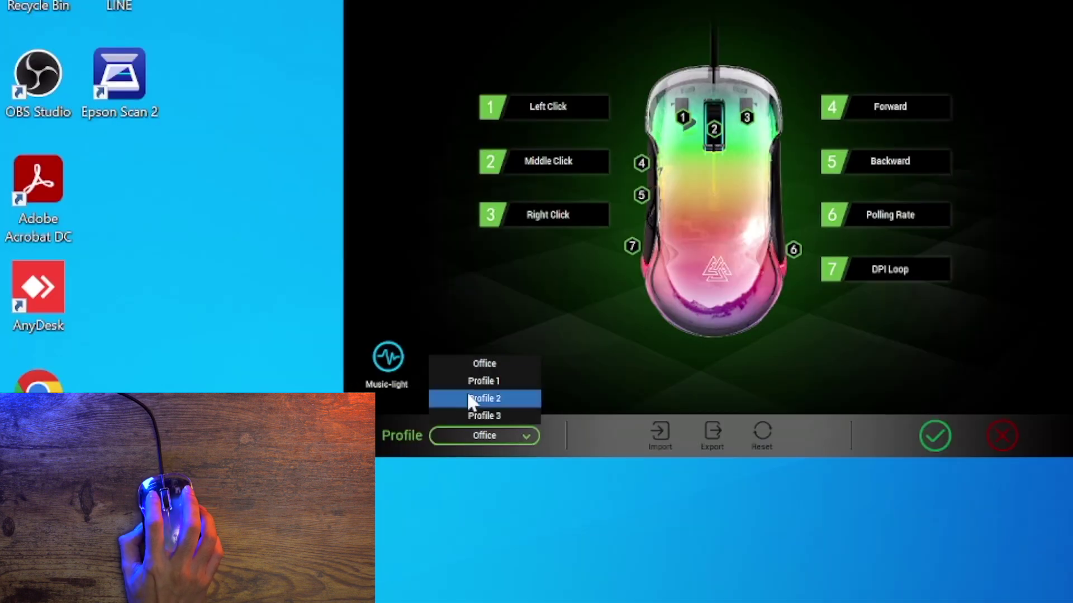
left_click(503, 380)
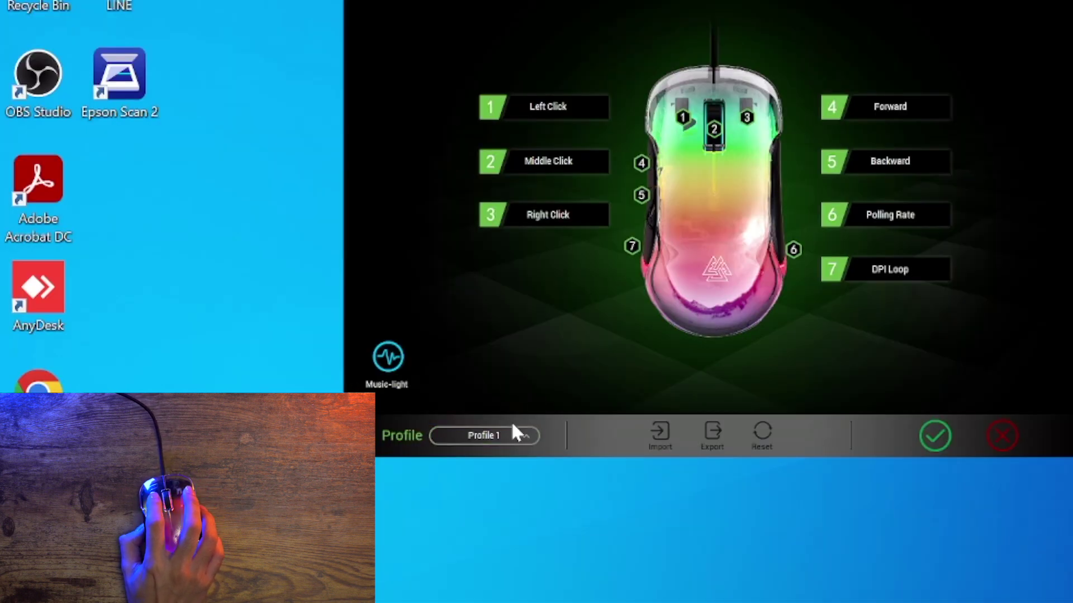
left_click(496, 436)
left_click(495, 398)
left_click(515, 435)
left_click(499, 416)
left_click(506, 435)
left_click(508, 364)
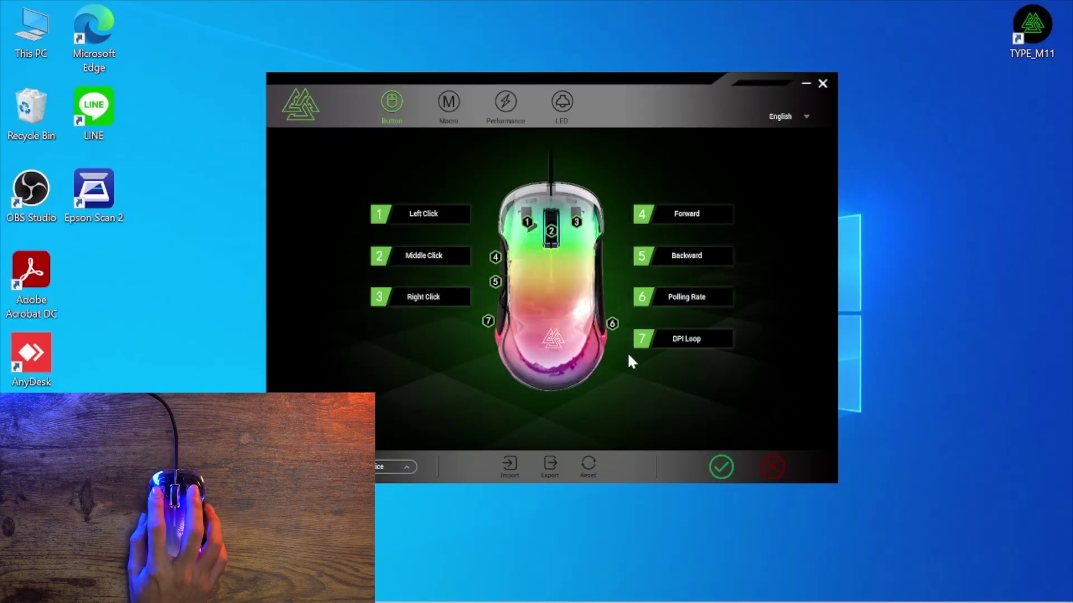
left_click(723, 467)
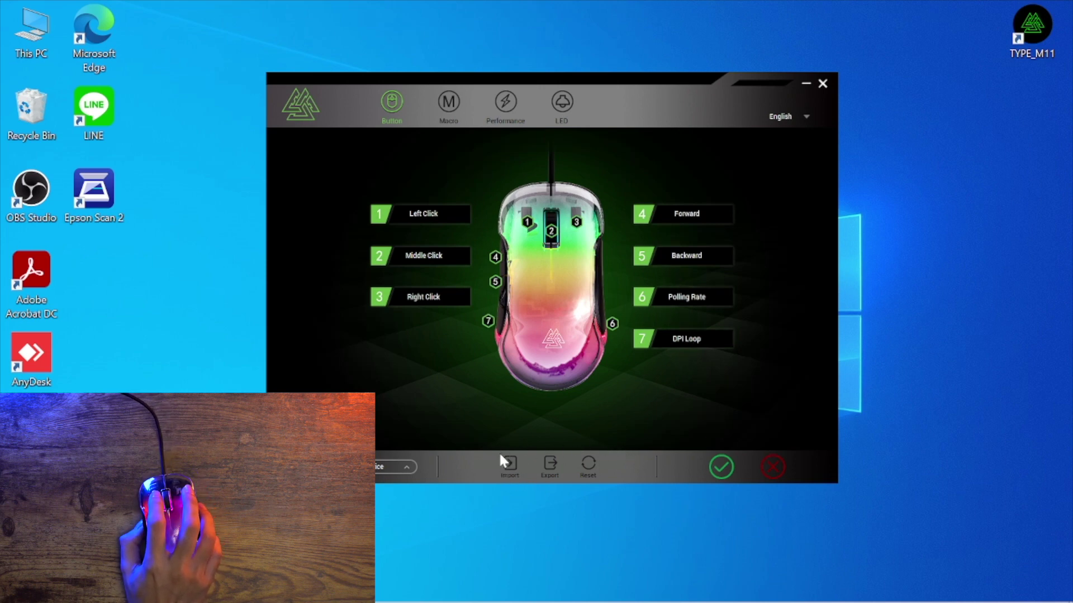
Examine the profile import file dialog and leave it without loading any file.
left_click(512, 461)
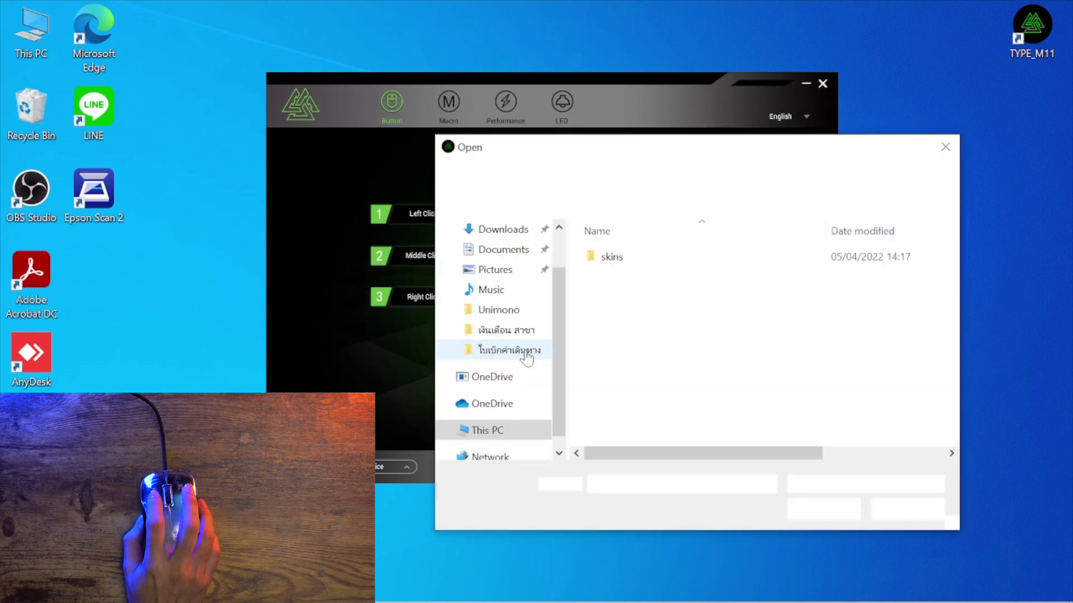
scroll(520, 369, "down", 1)
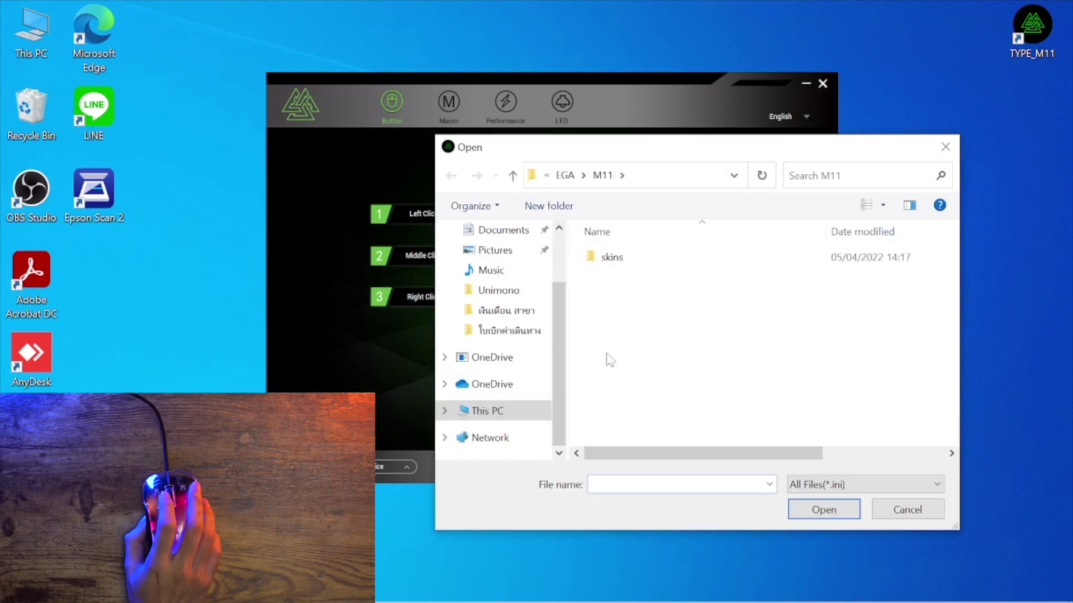
left_click(892, 511)
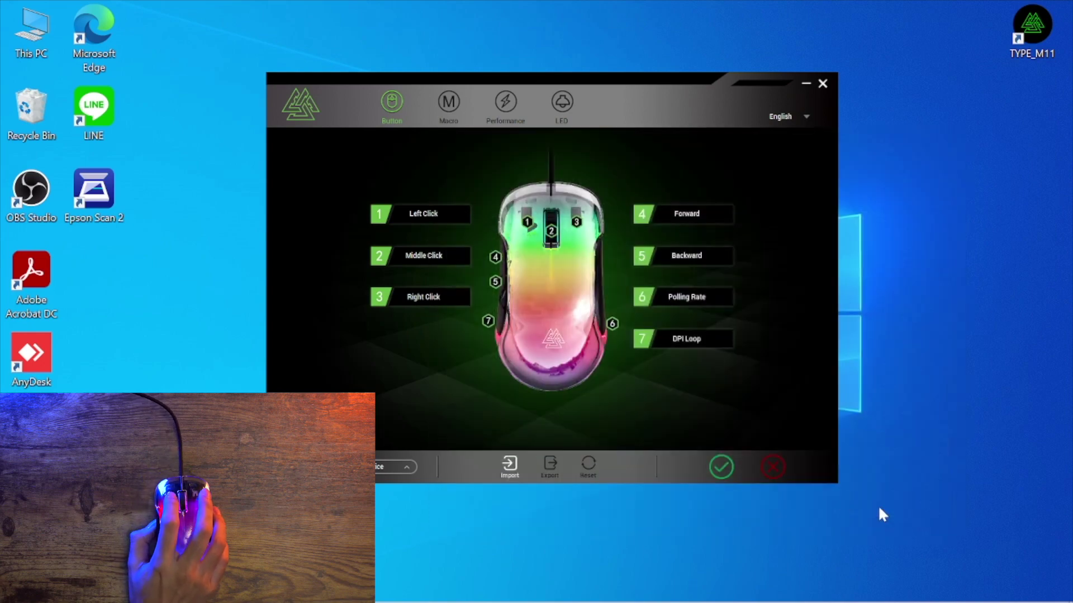
left_click(549, 455)
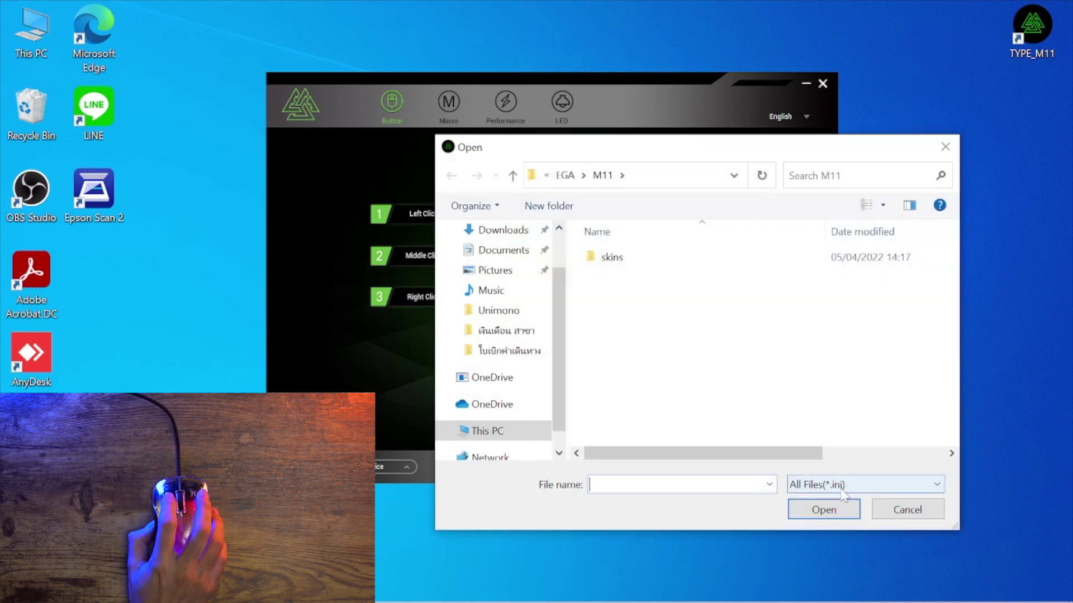
left_click(906, 510)
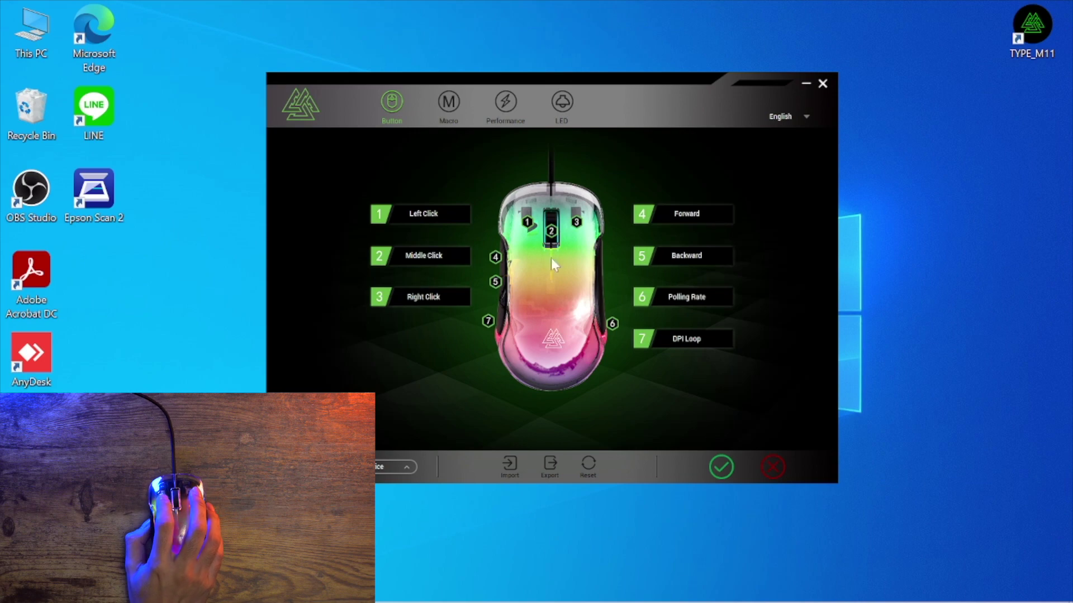
Examine the profile export dialog and revisit the import dialog, cancelling both without saving or loading a file.
left_click(551, 469)
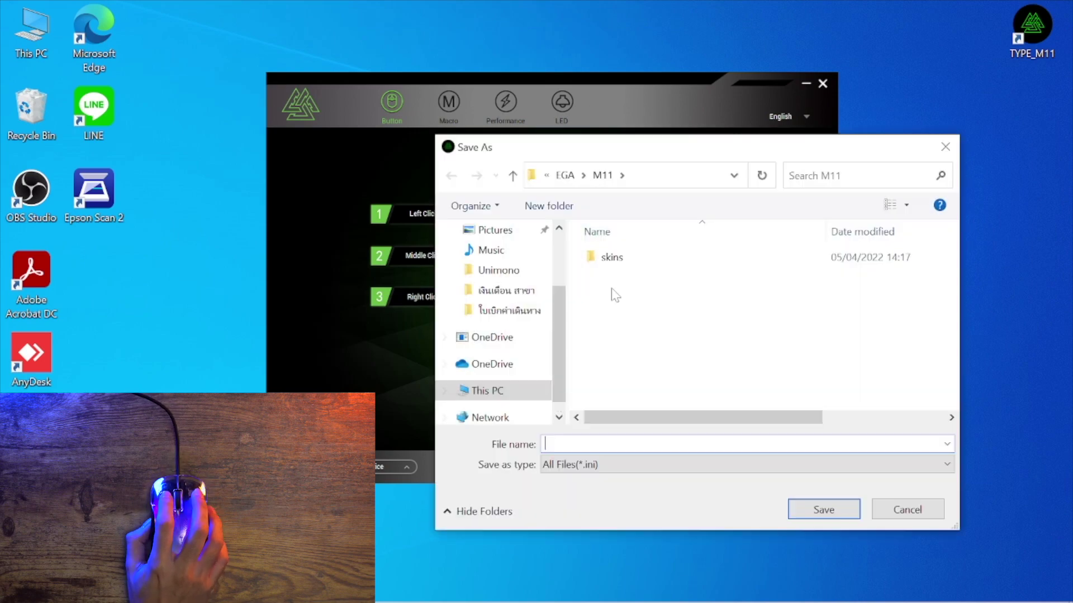
left_click(906, 508)
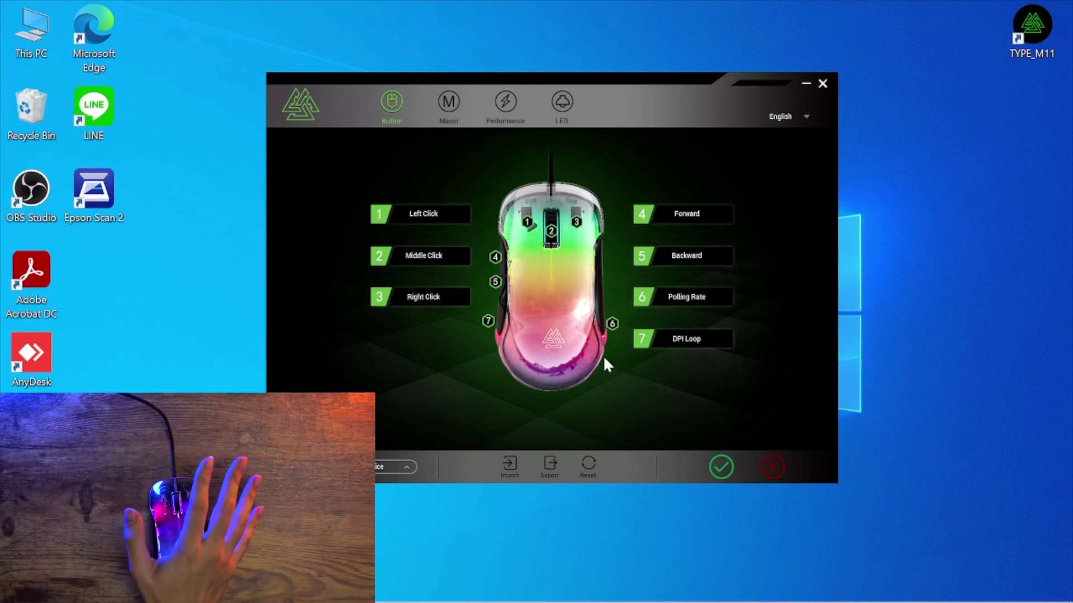
left_click(518, 459)
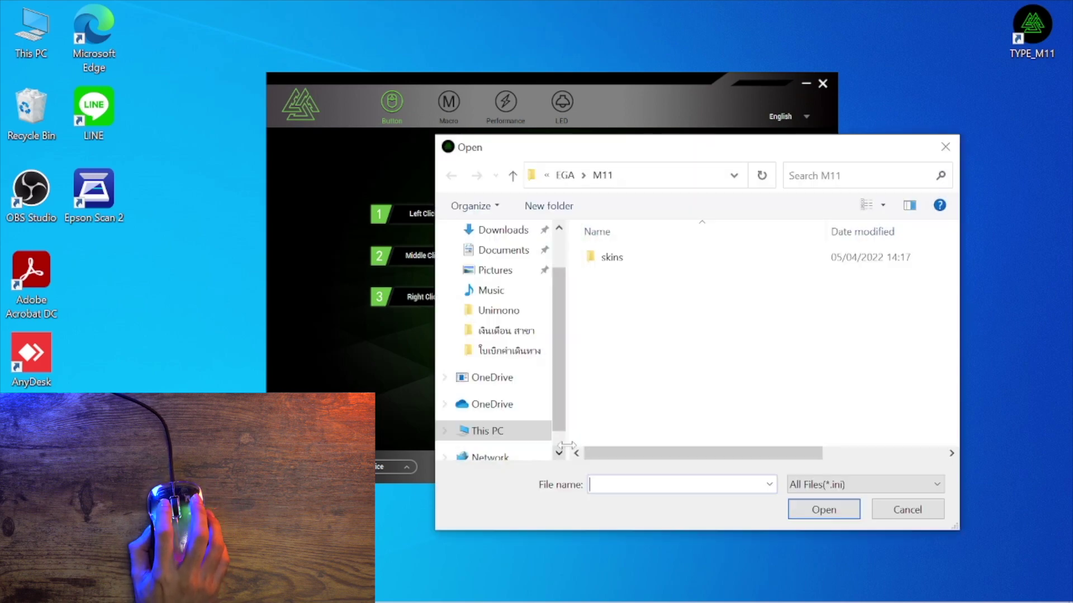
left_click(904, 508)
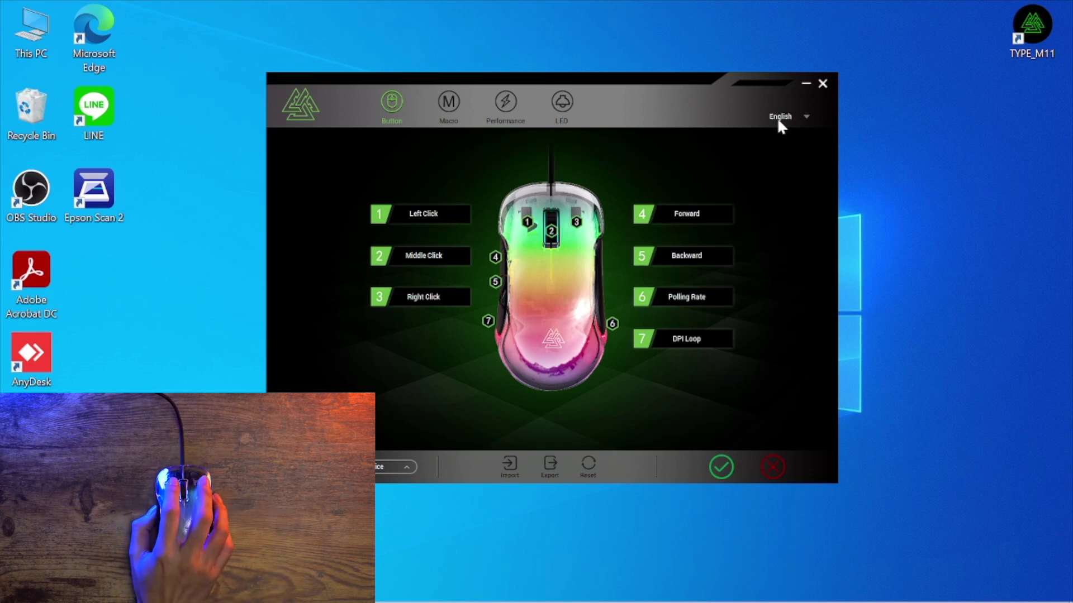
Try repeatedly to reassign the Left Click function of button 1, dismissing each notice.
left_click(424, 214)
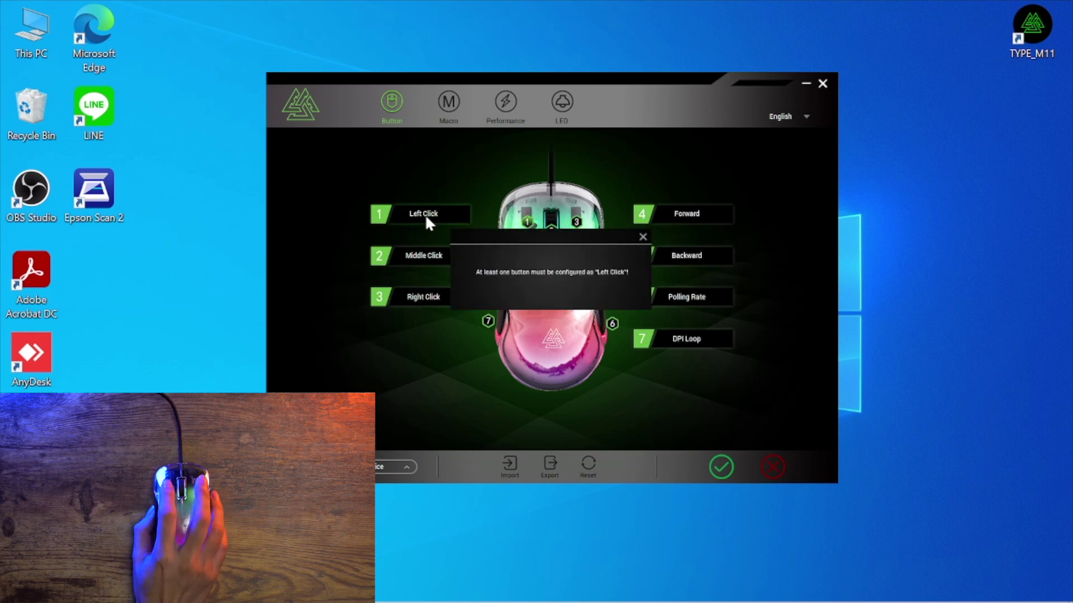
left_click(641, 237)
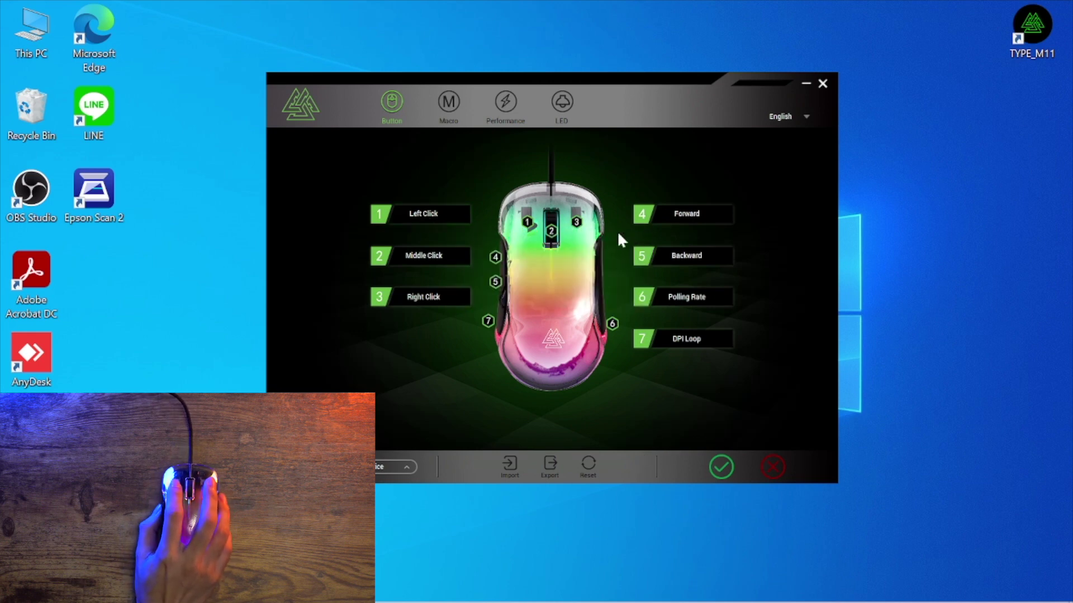
left_click(423, 214)
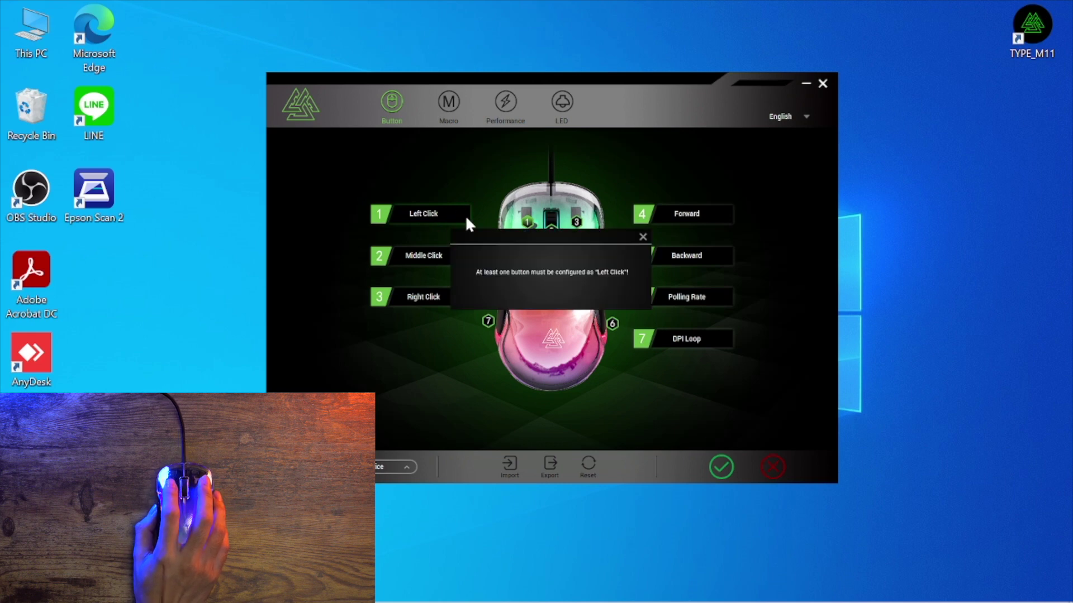
left_click(640, 238)
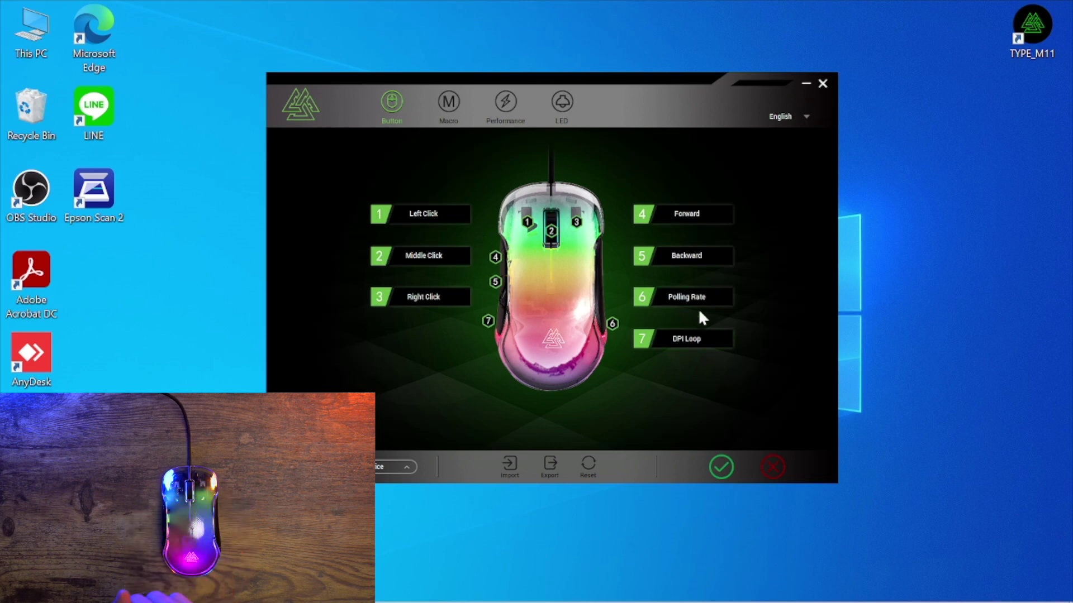
left_click(449, 212)
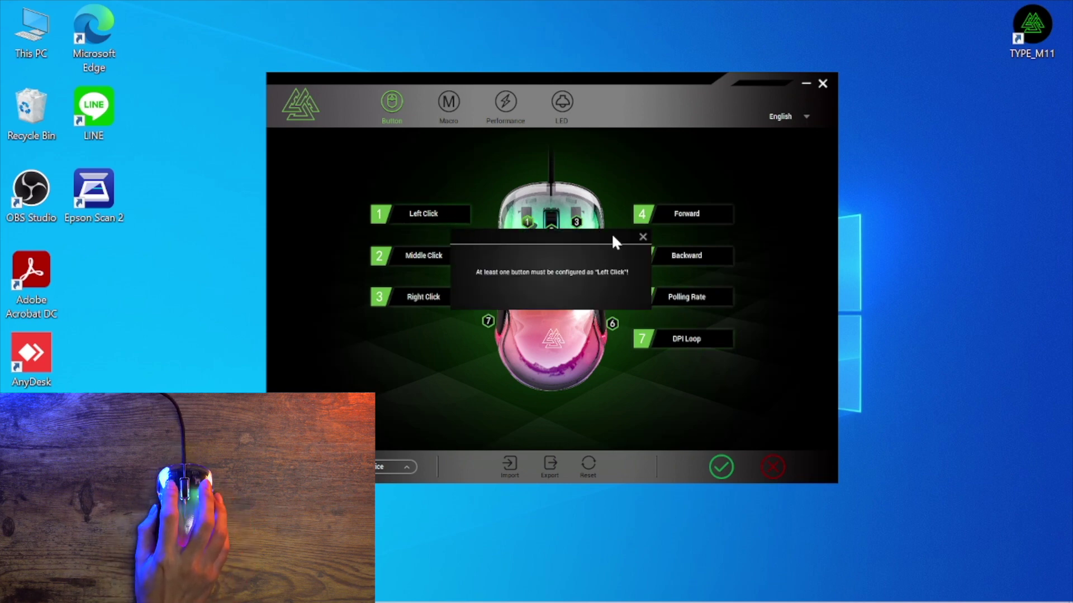
left_click(642, 237)
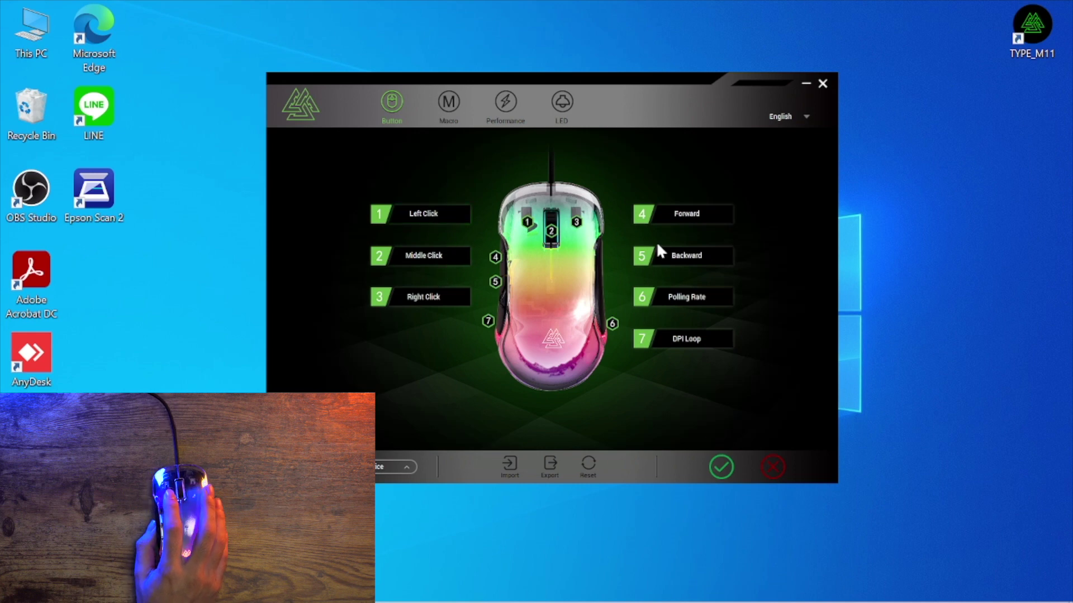
Move the mouse settings window slightly and switch the interface language to Thai (ไทย).
left_click_drag(790, 127, 766, 111)
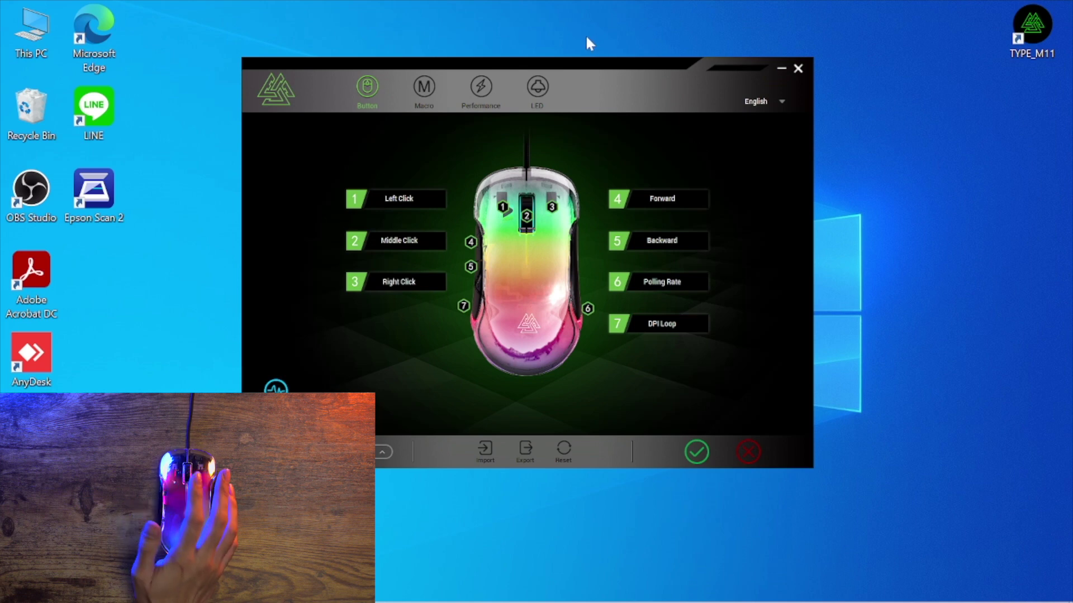
left_click(775, 102)
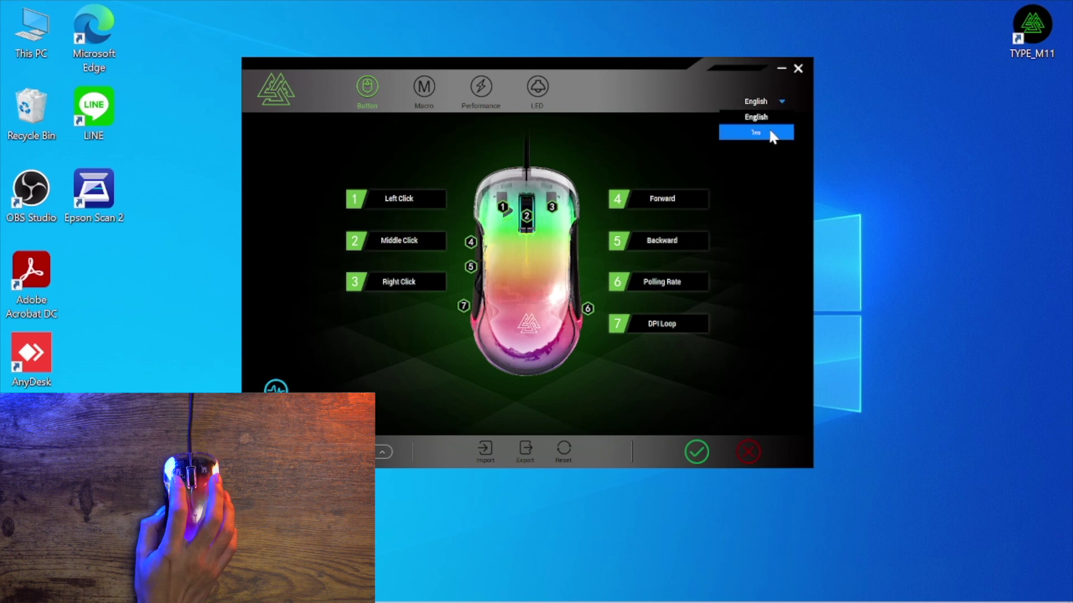
left_click(772, 134)
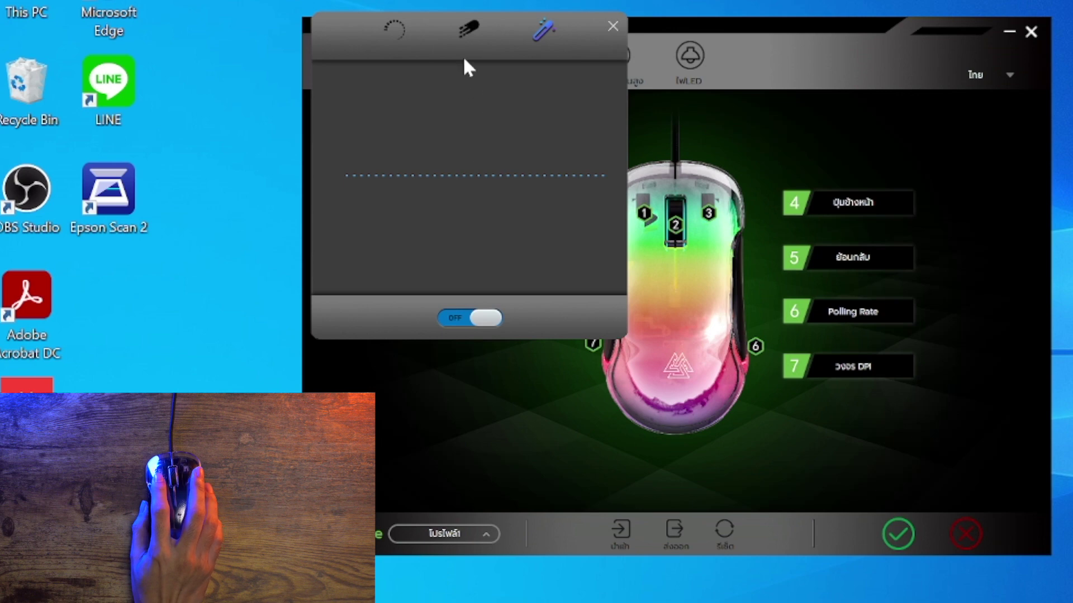
Close the music-light window and try to reassign button 1 (คลิกซ้าย), dismissing the notice.
left_click(612, 26)
left_click(511, 202)
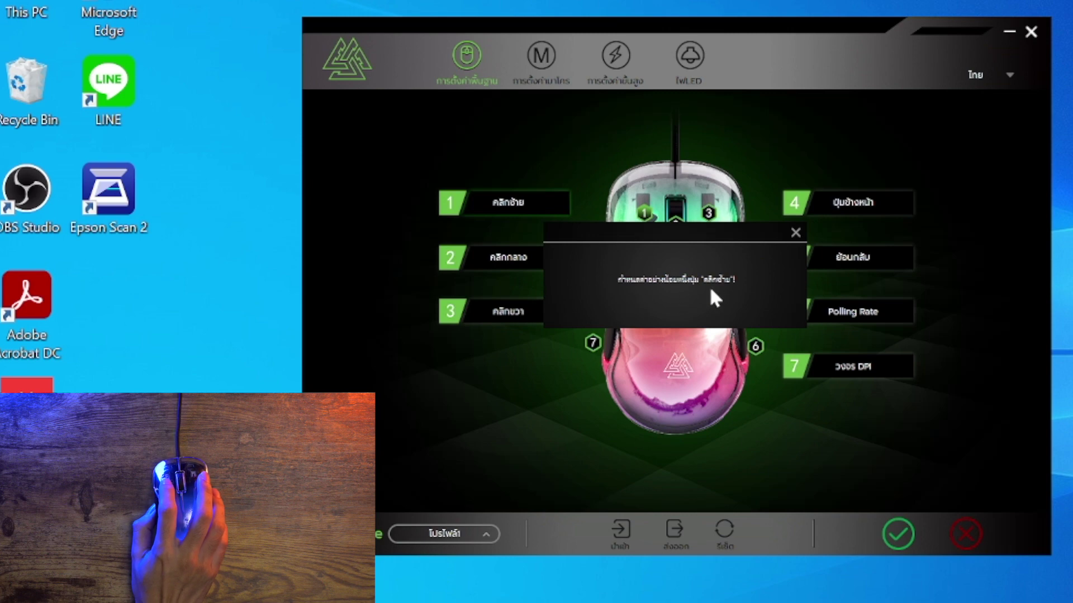
left_click(797, 234)
Browse the Thai-language functions for button 4, including the สื่อ, ทางลัด and การเลือกโปรไฟล์ groups.
left_click(830, 204)
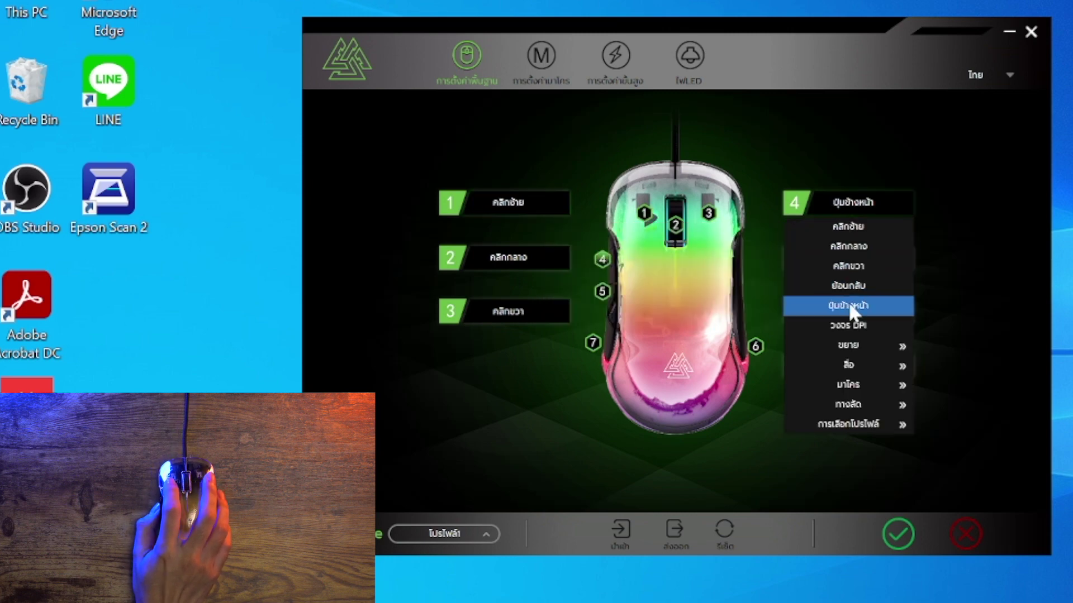
mouse_move(895, 350)
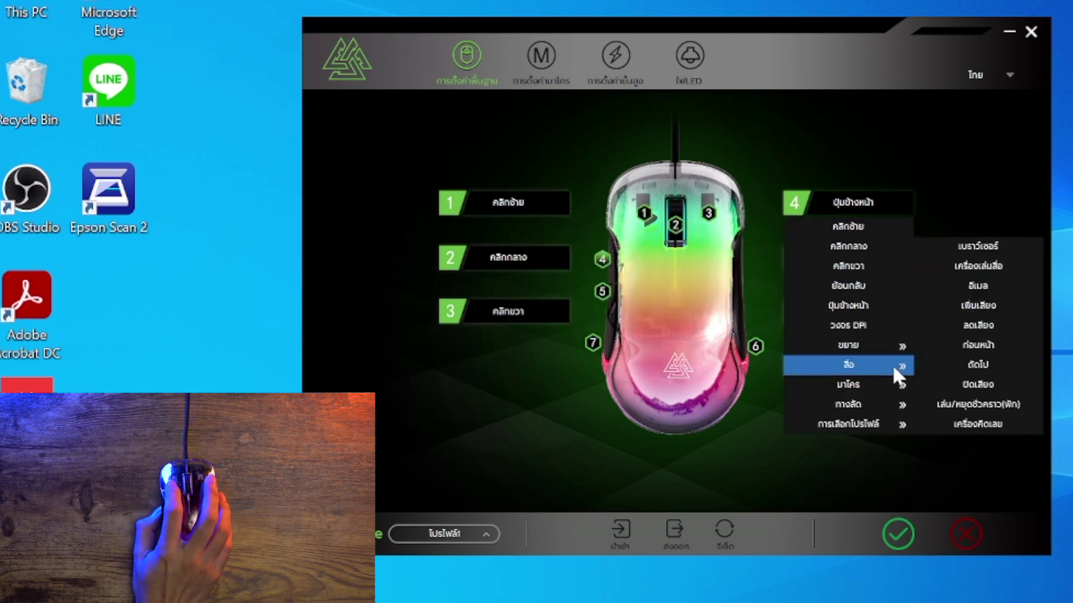
mouse_move(892, 402)
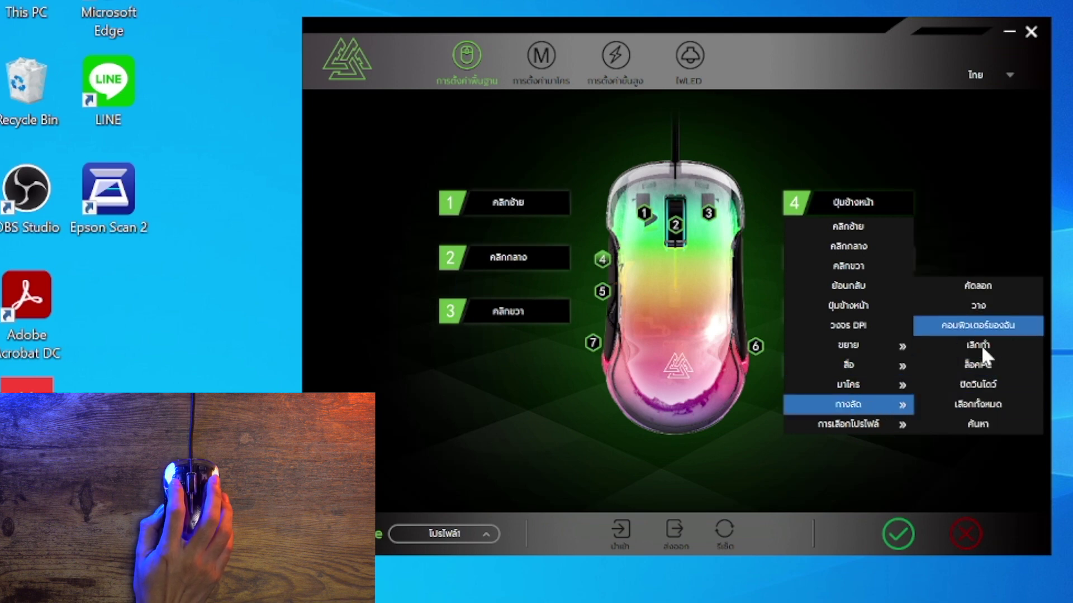
mouse_move(905, 425)
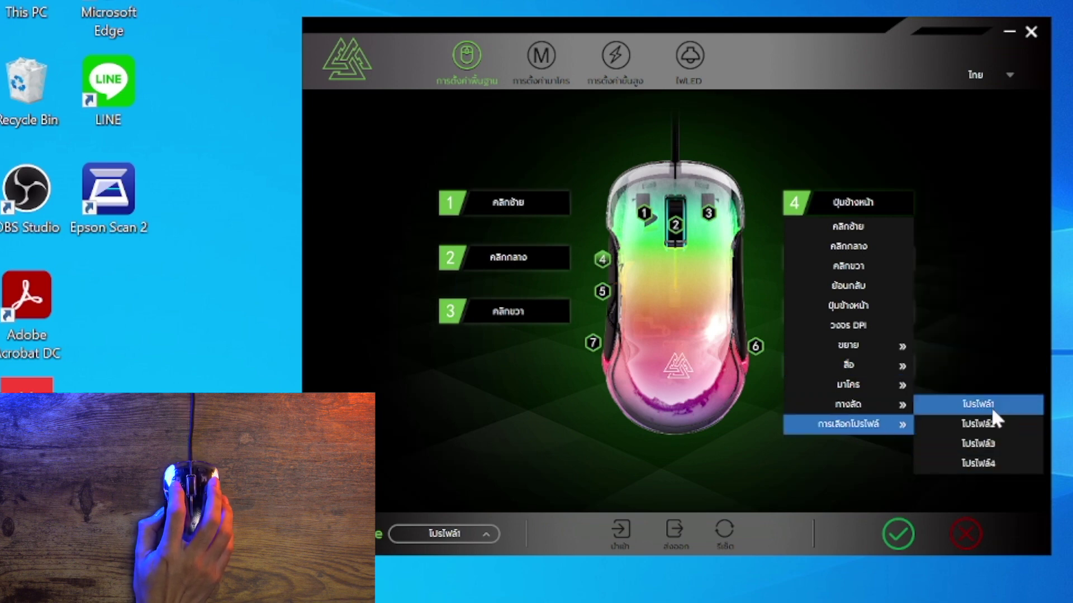
Dismiss the button 4 function list and examine the Thai macro settings, including the commands available for macro groups.
left_click(955, 218)
left_click(555, 63)
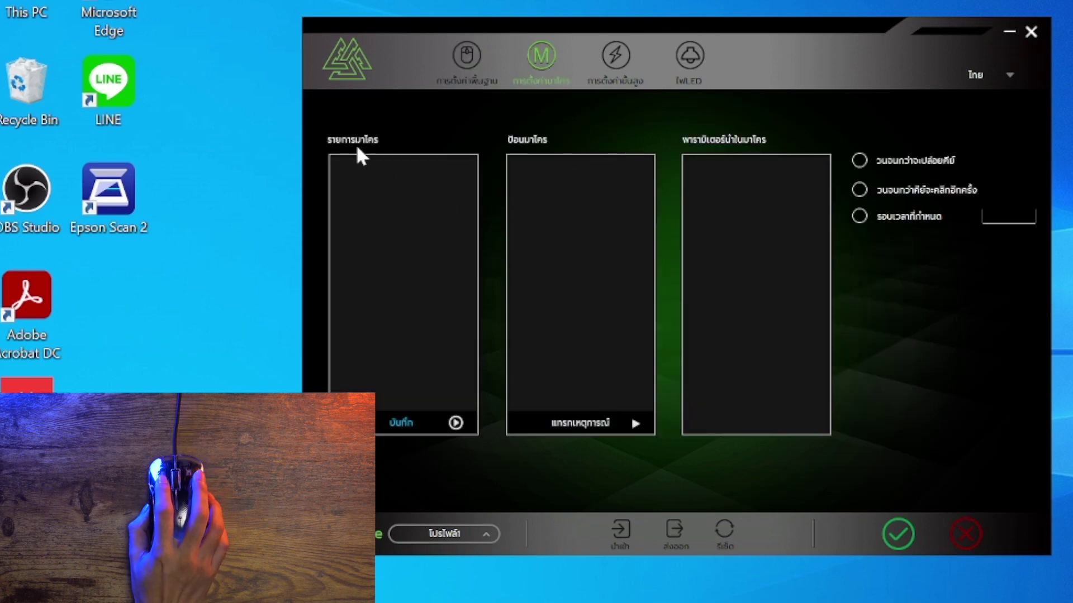
right_click(431, 178)
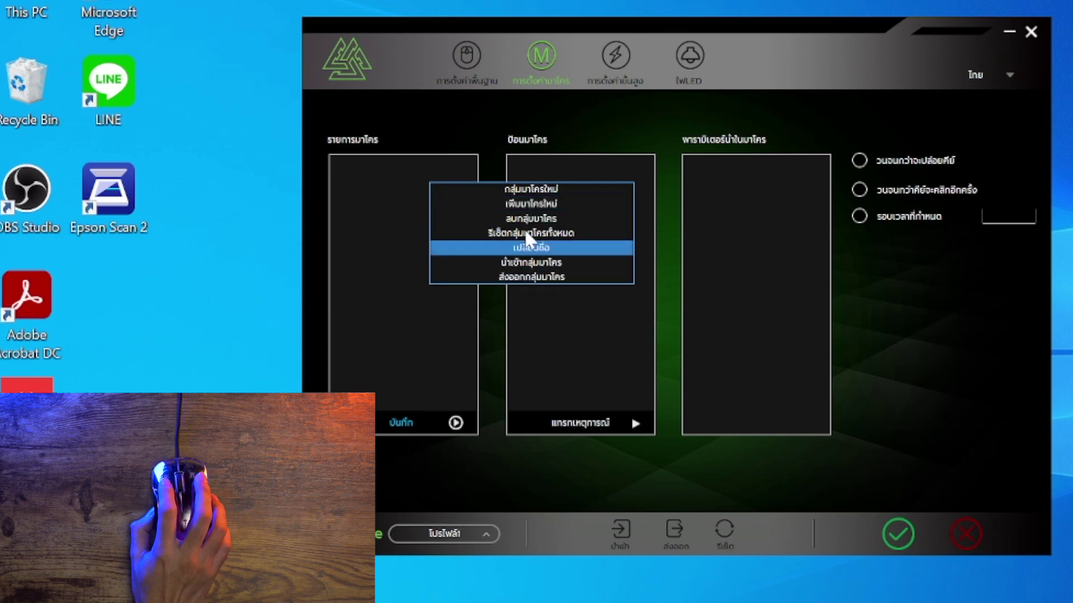
left_click(528, 131)
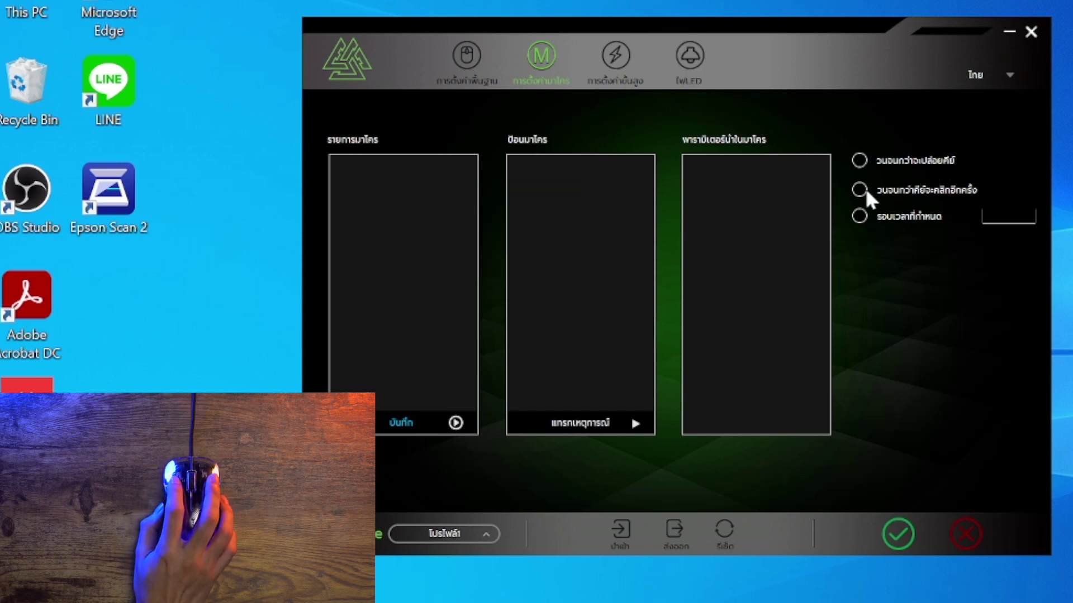
Examine the Thai advanced settings for sensitivity, polling rate and DPI, and the list of available LED lighting effects.
left_click(619, 66)
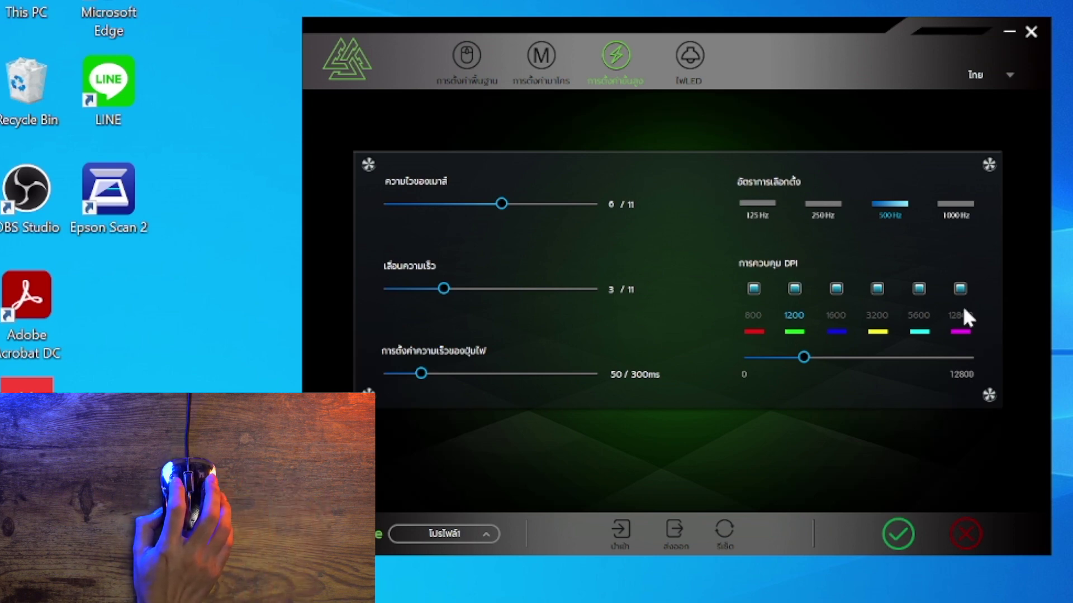
left_click(689, 56)
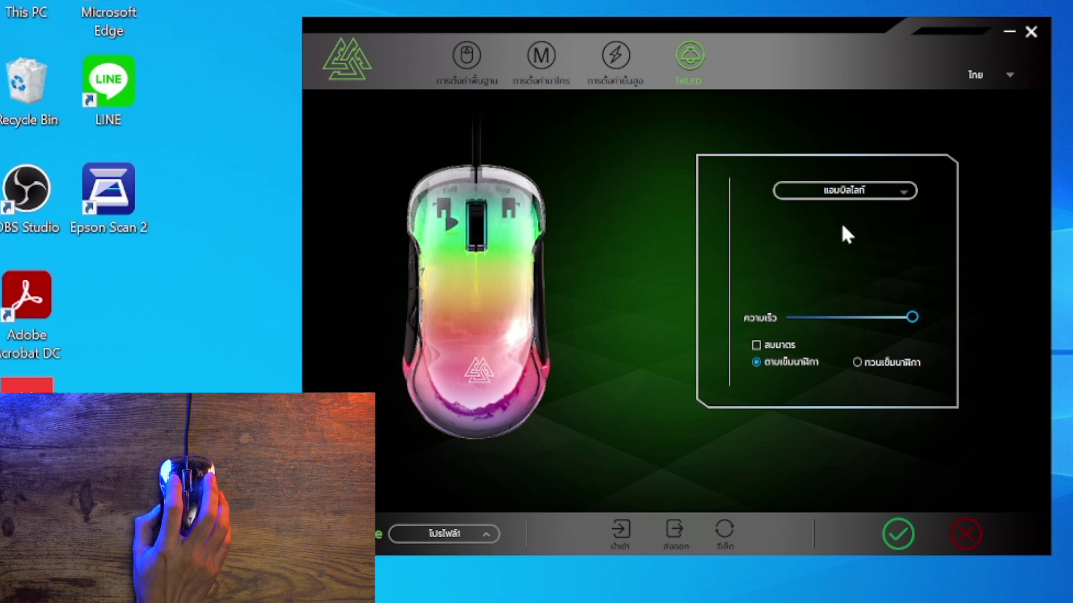
left_click(847, 191)
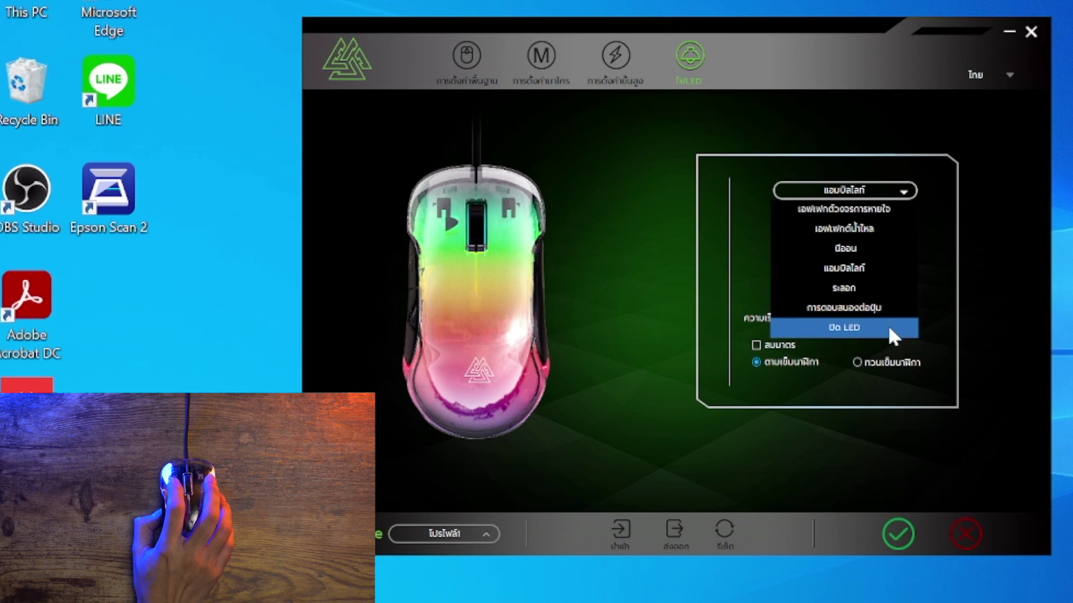
left_click(980, 249)
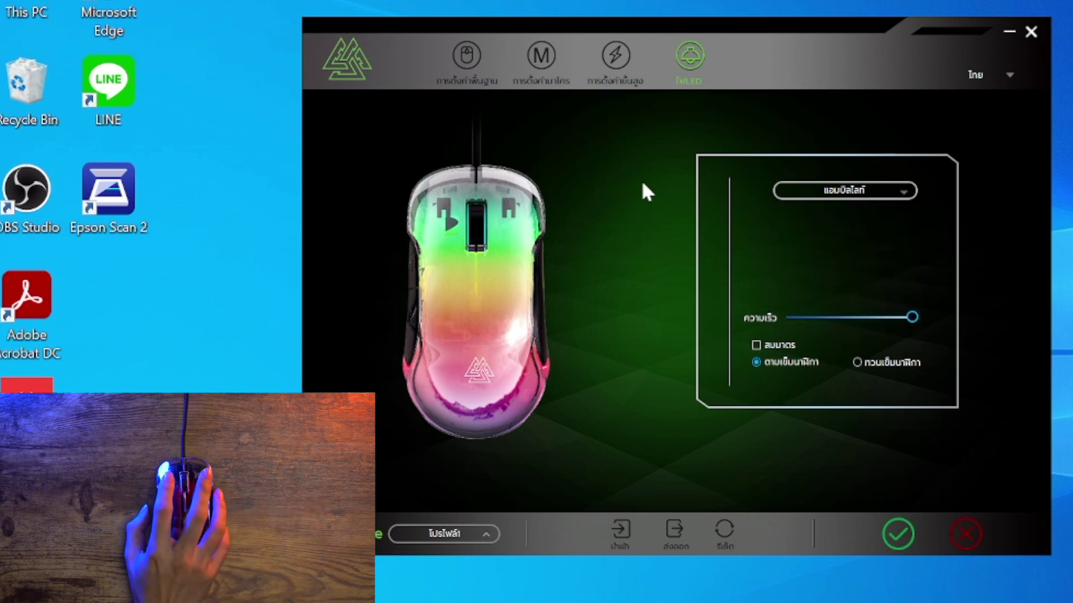
Switch the interface language back to English and return to the button assignment settings.
left_click(984, 74)
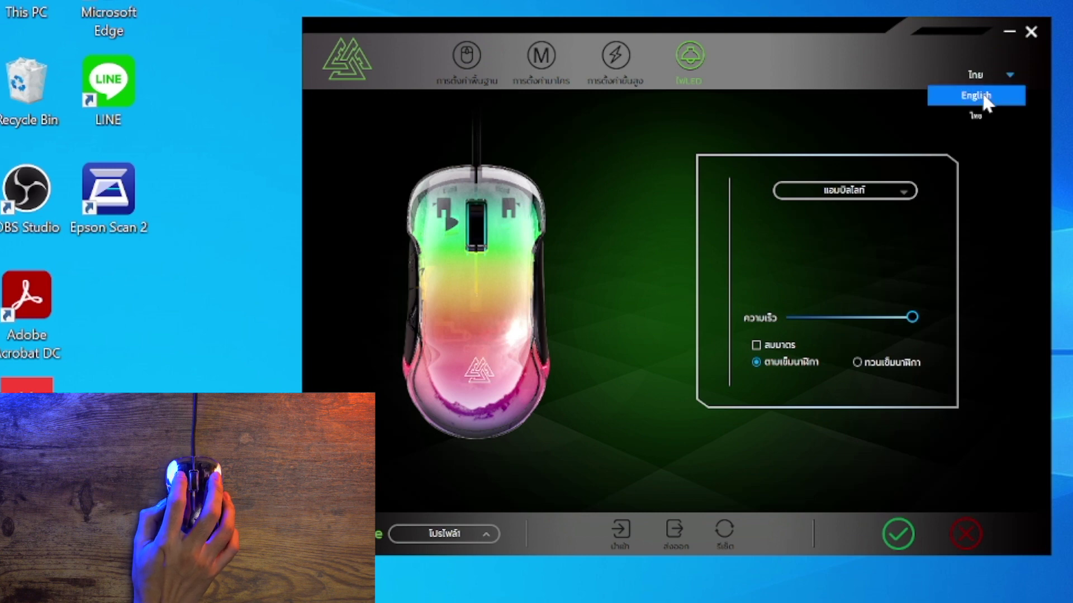
left_click(984, 96)
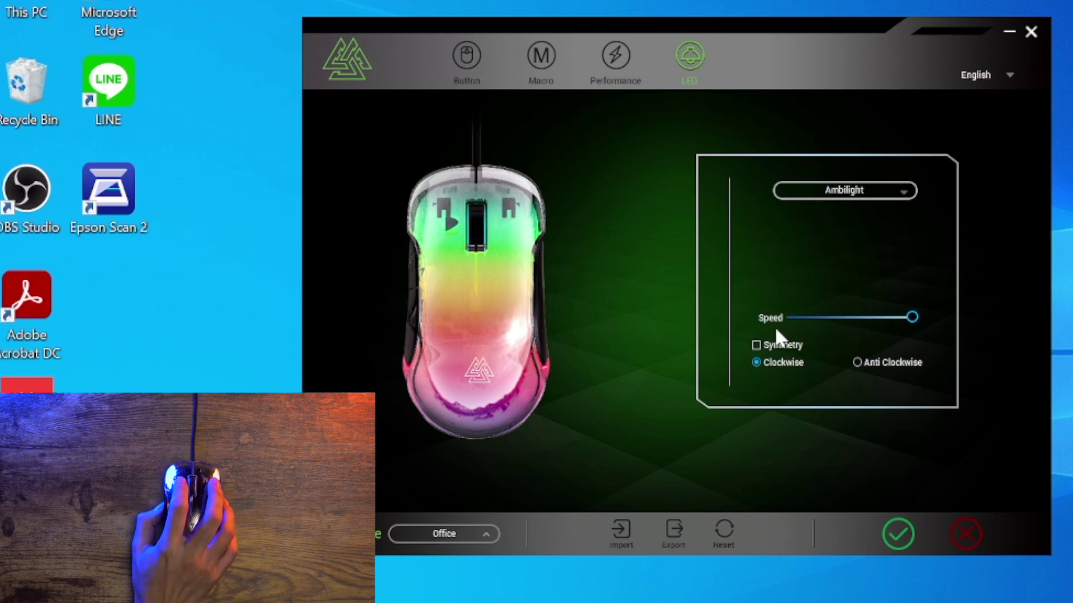
left_click(482, 70)
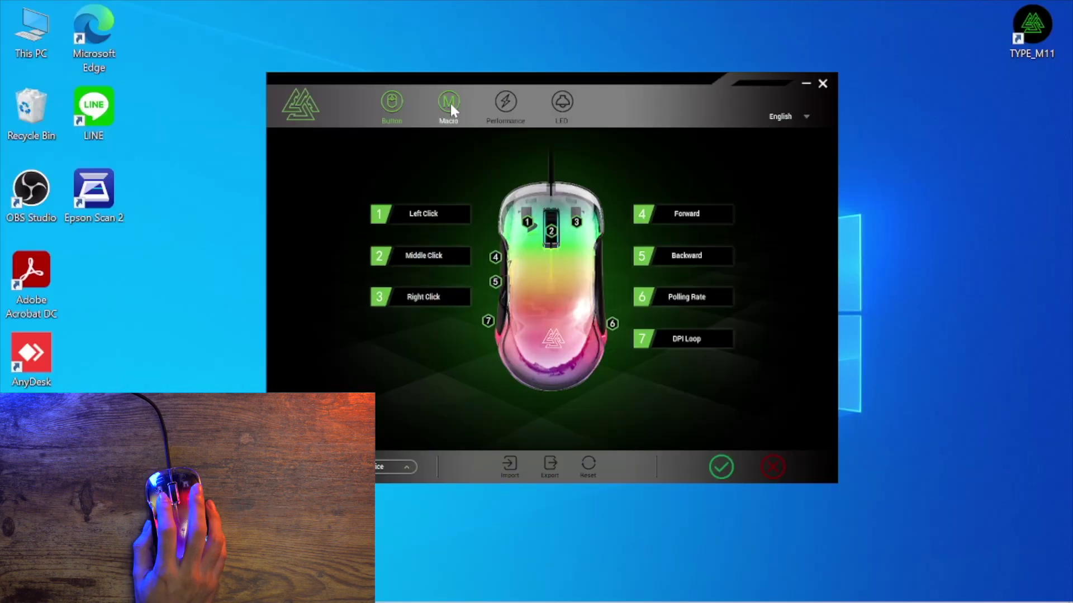
Create a new macro group in the empty Macro List of the macro settings.
left_click(449, 102)
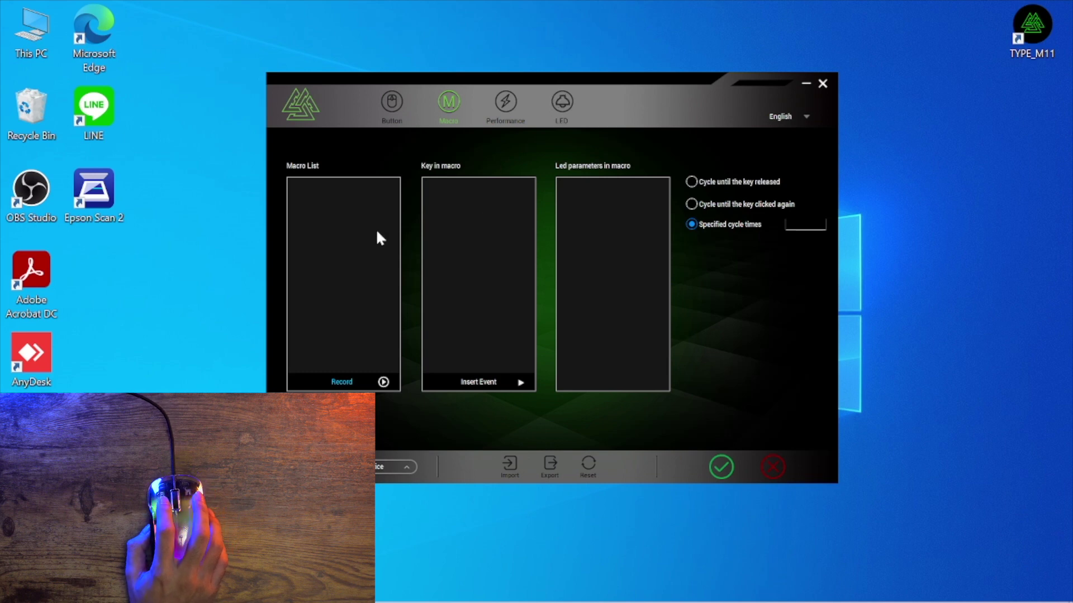
right_click(375, 262)
right_click(327, 221)
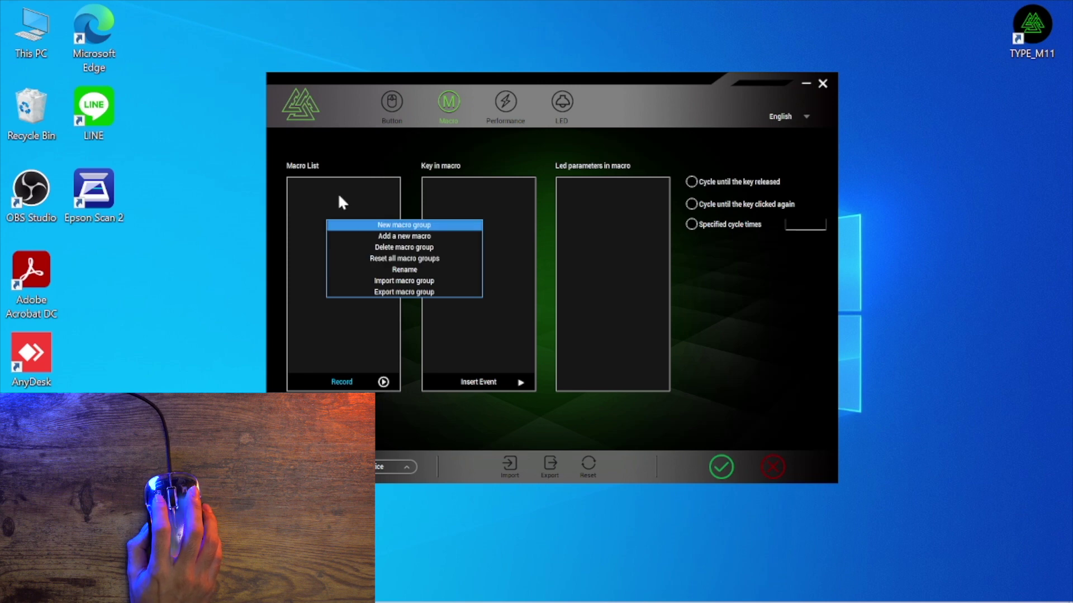
left_click(323, 183)
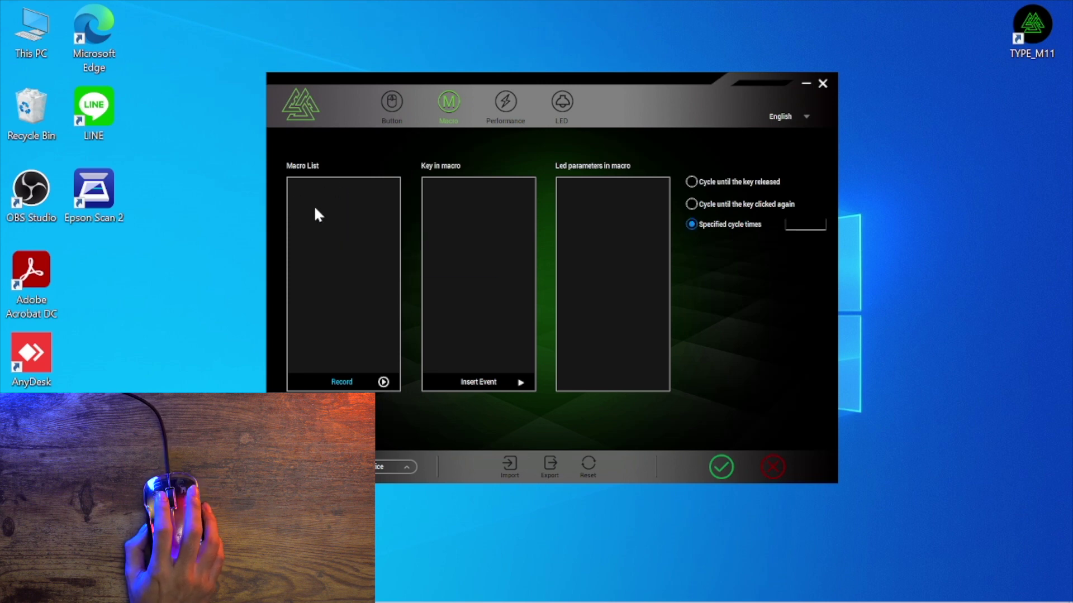
right_click(333, 219)
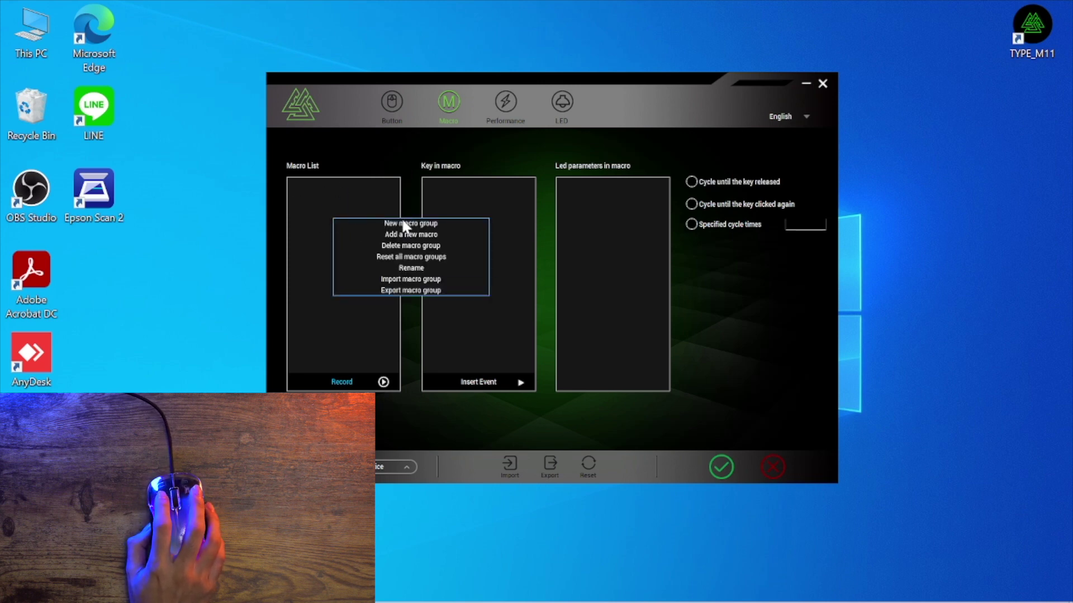
left_click(304, 244)
right_click(304, 243)
right_click(327, 187)
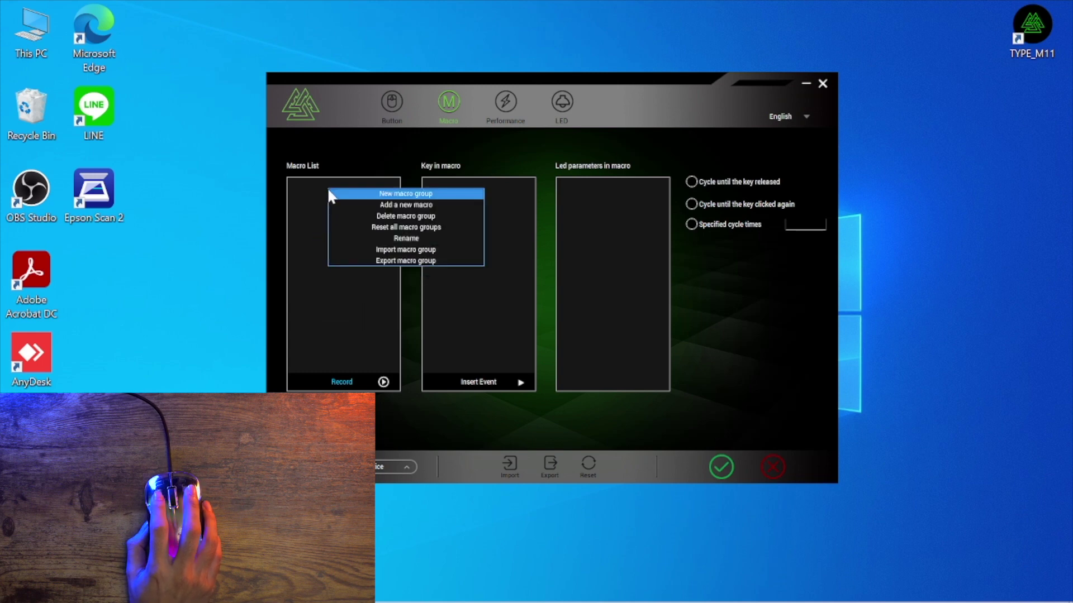
left_click(372, 195)
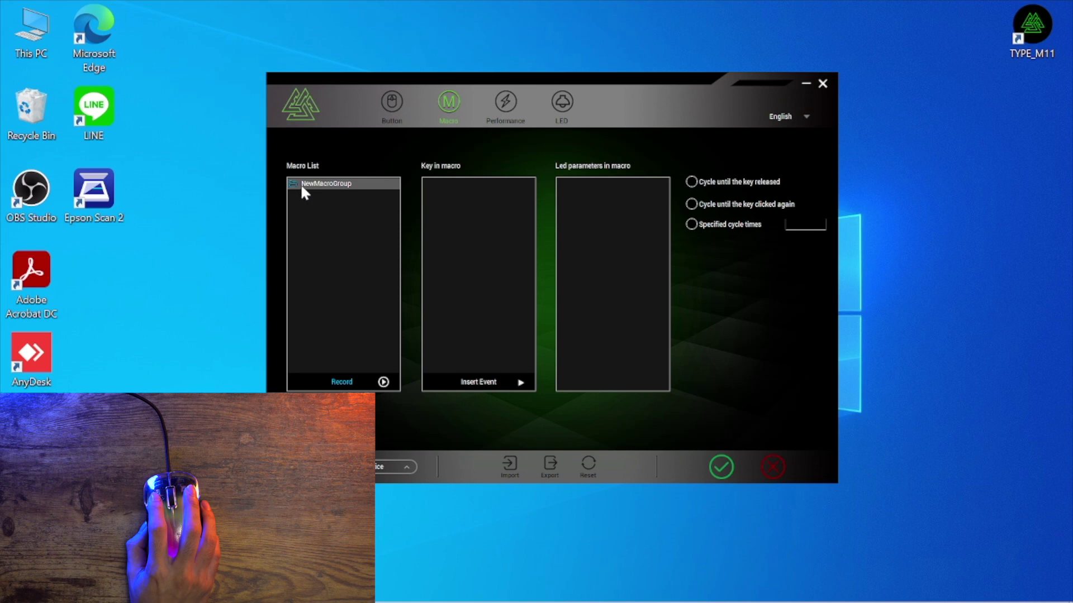
Add four new macros to NewMacroGroup.
left_click(293, 184)
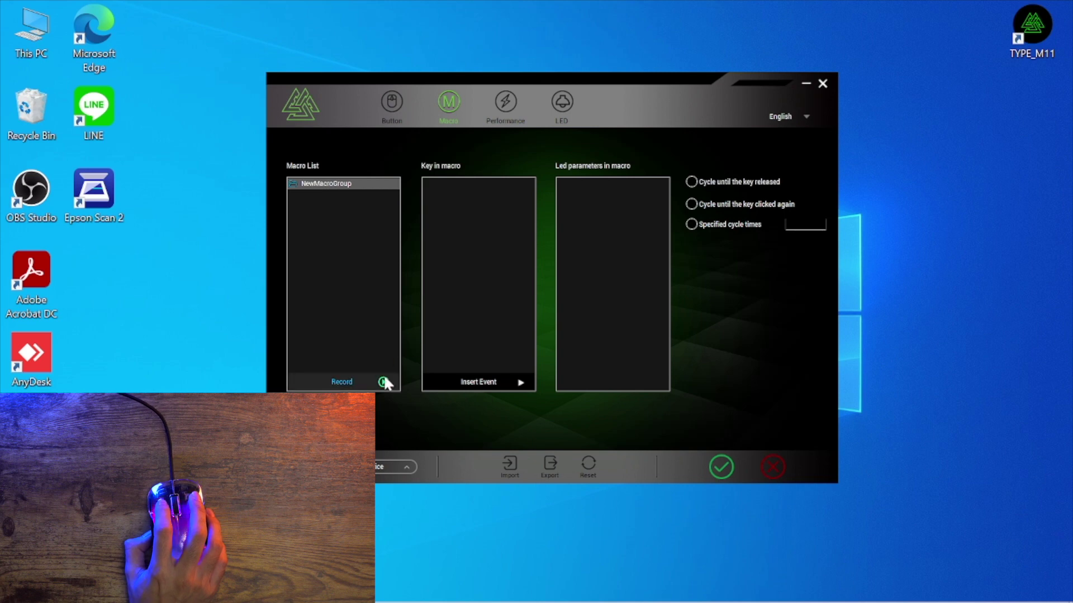
right_click(362, 183)
left_click(331, 184)
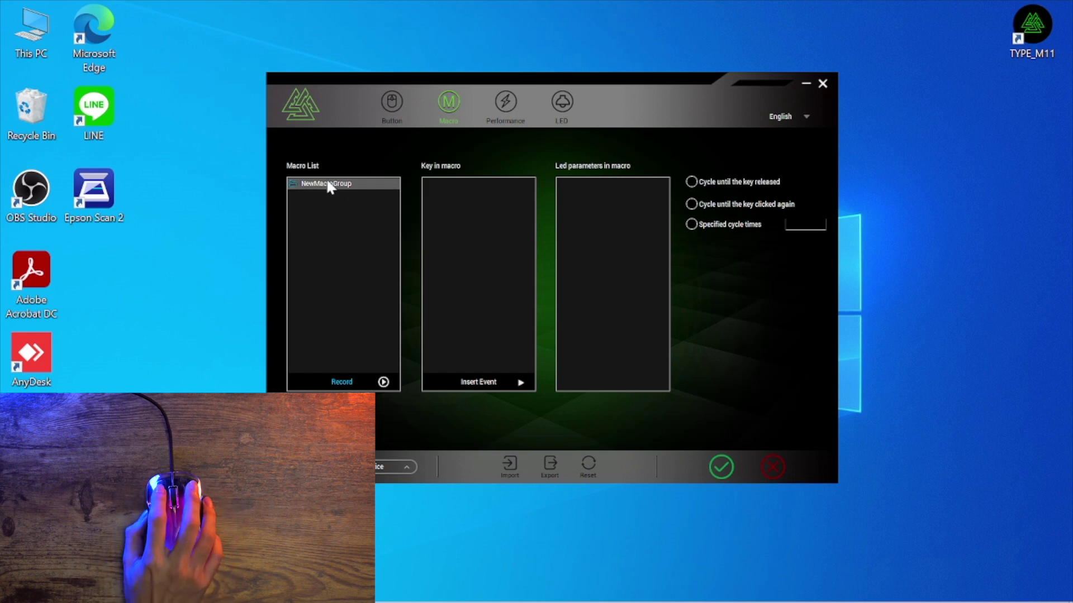
right_click(326, 184)
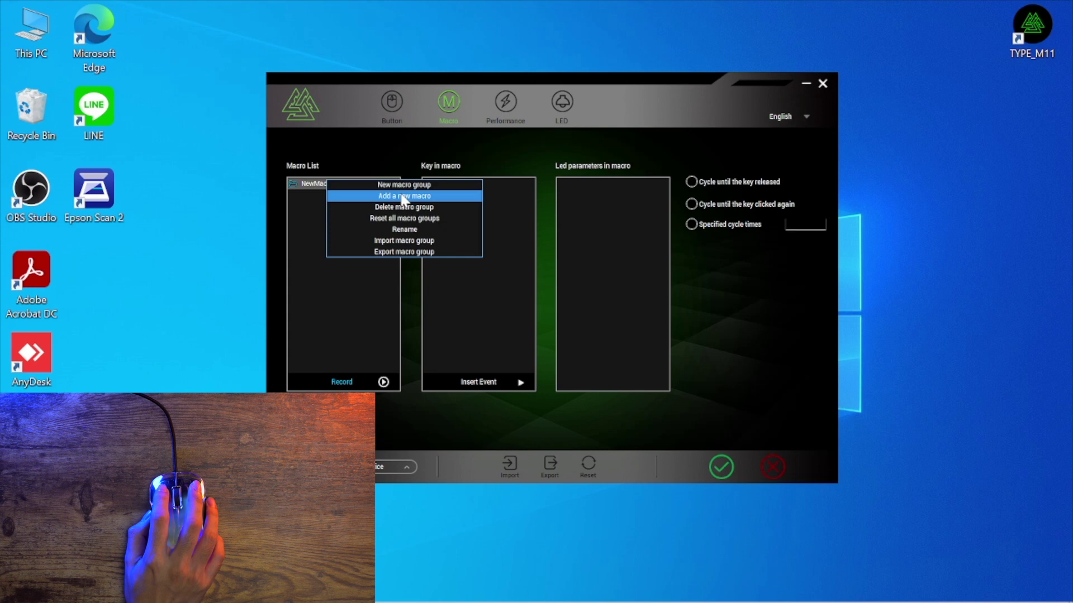
left_click(402, 196)
left_click(321, 194)
right_click(321, 195)
right_click(329, 184)
left_click(322, 184)
right_click(323, 183)
left_click(355, 200)
right_click(333, 182)
left_click(353, 199)
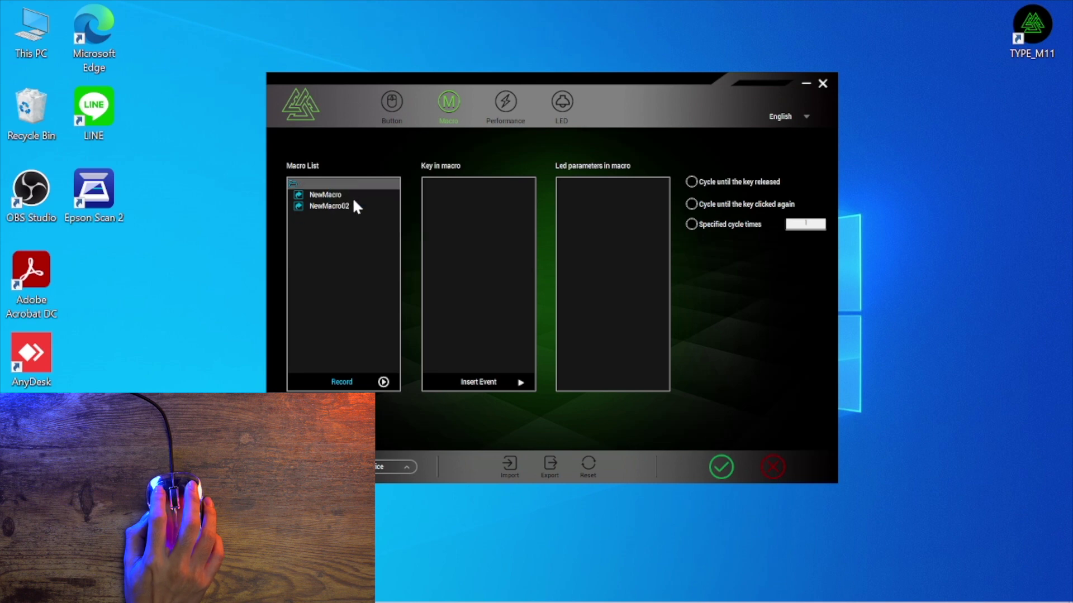
right_click(335, 188)
left_click(358, 197)
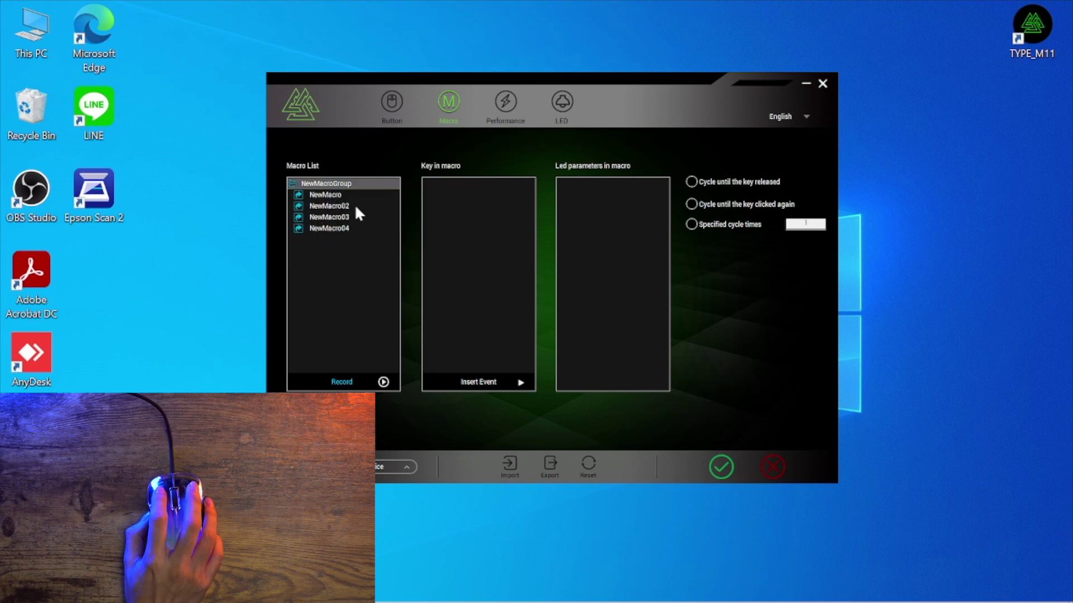
Select NewMacro03, collapse NewMacroGroup and expand it again to show its macros.
left_click(349, 217)
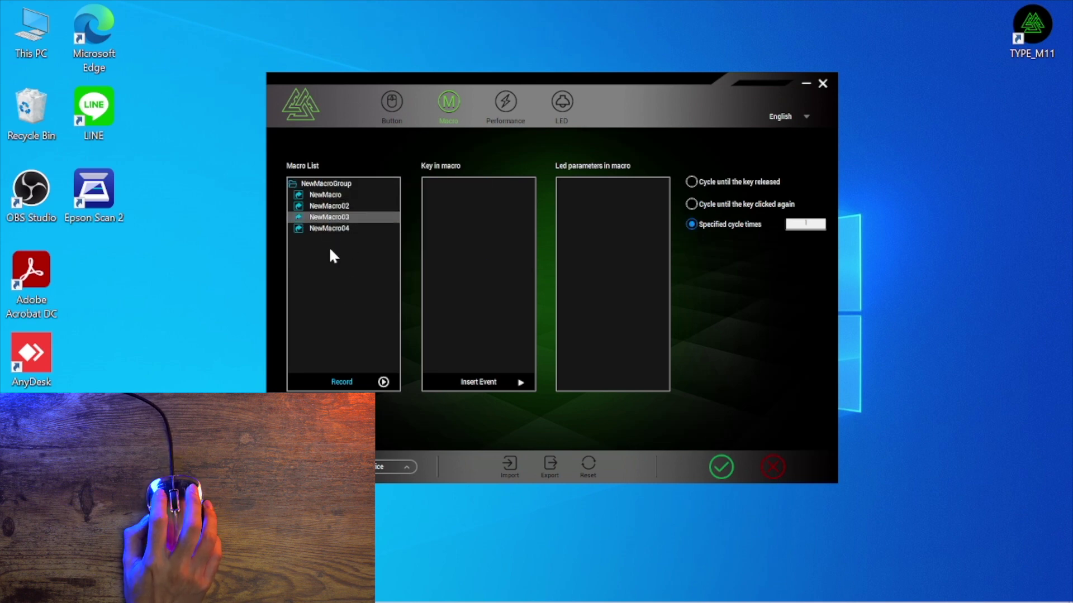
double_click(316, 185)
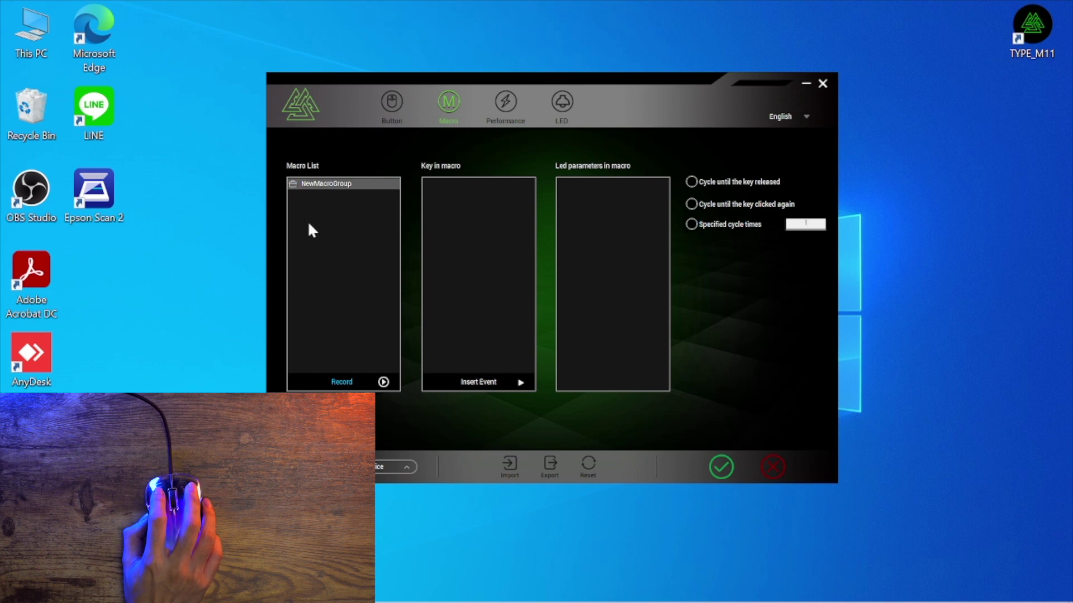
double_click(303, 185)
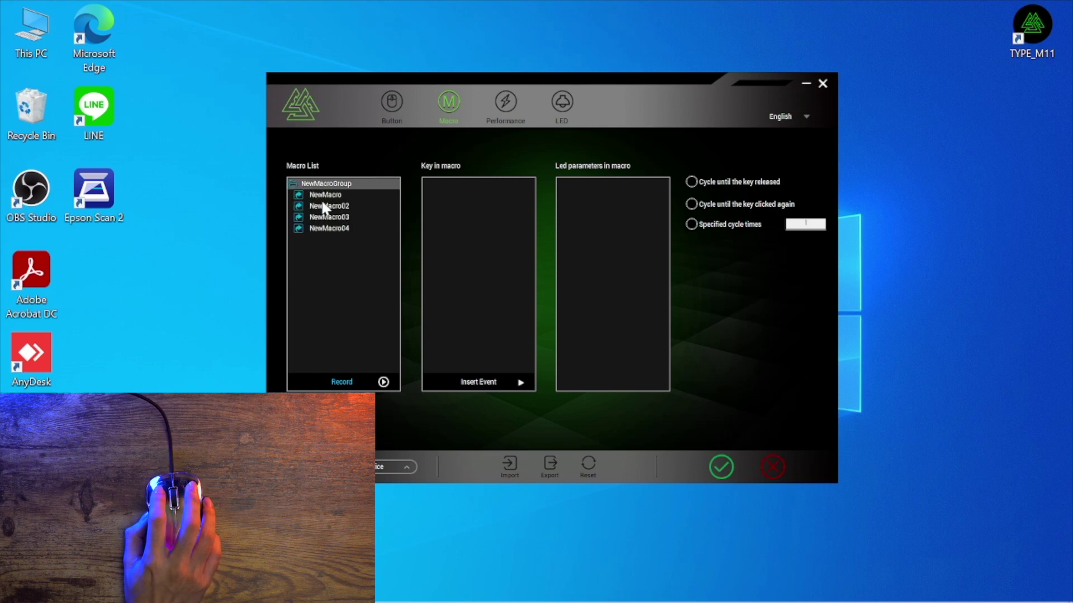
Rename the first macro in NewMacroGroup as EGA WEBSITE.
left_click(334, 195)
right_click(334, 195)
left_click(373, 197)
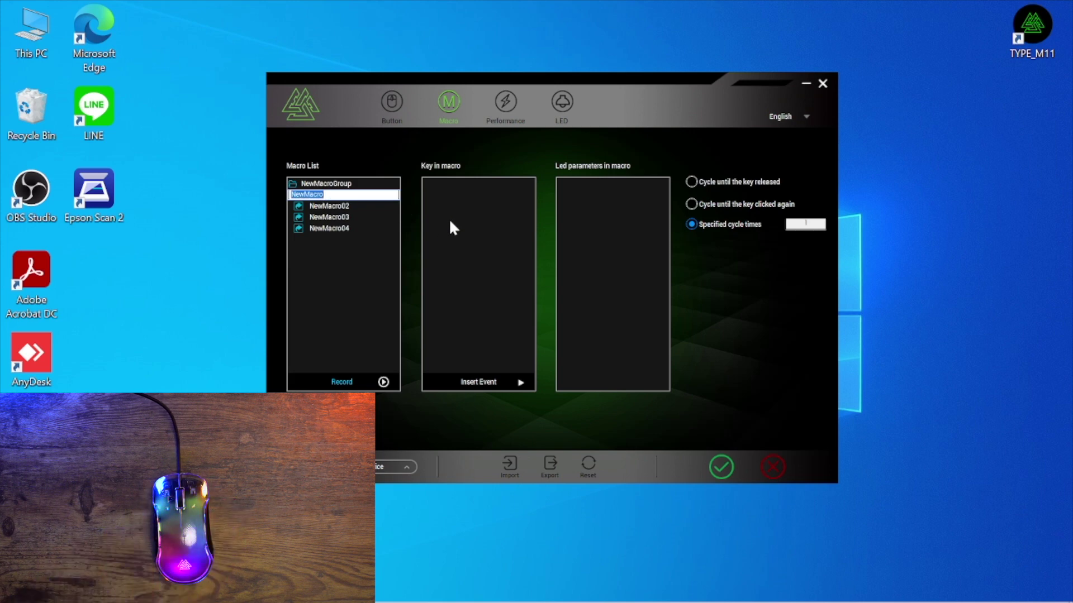
type("EGA")
type(" WE")
key("BackSpace")
type("WE")
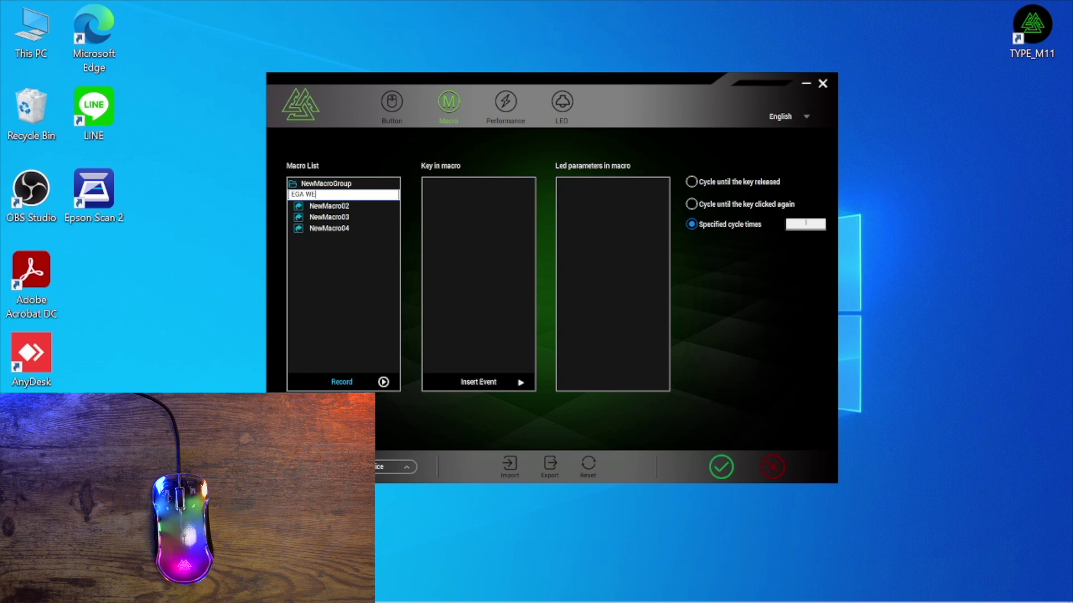
type("BSITE")
left_click(366, 239)
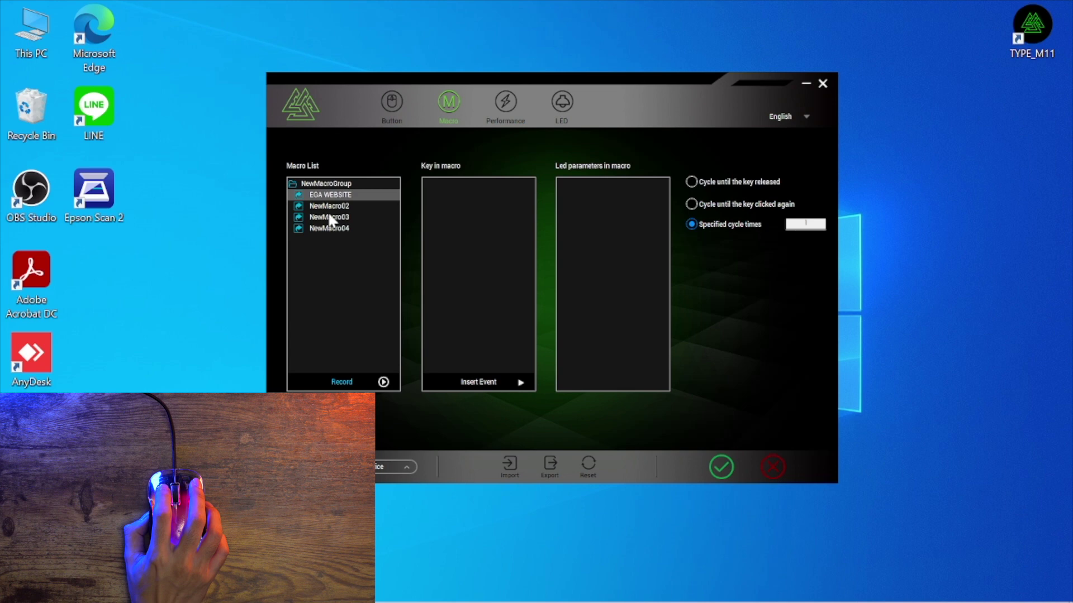
Record the keystrokes of the EGA website address, from www to .com, into the EGA WEBSITE macro and stop the recording.
left_click(384, 381)
key("w")
key("period")
key("e")
key("g")
key("a")
key("a")
key("m")
key("e")
key("period")
key("c")
key("o")
key("m")
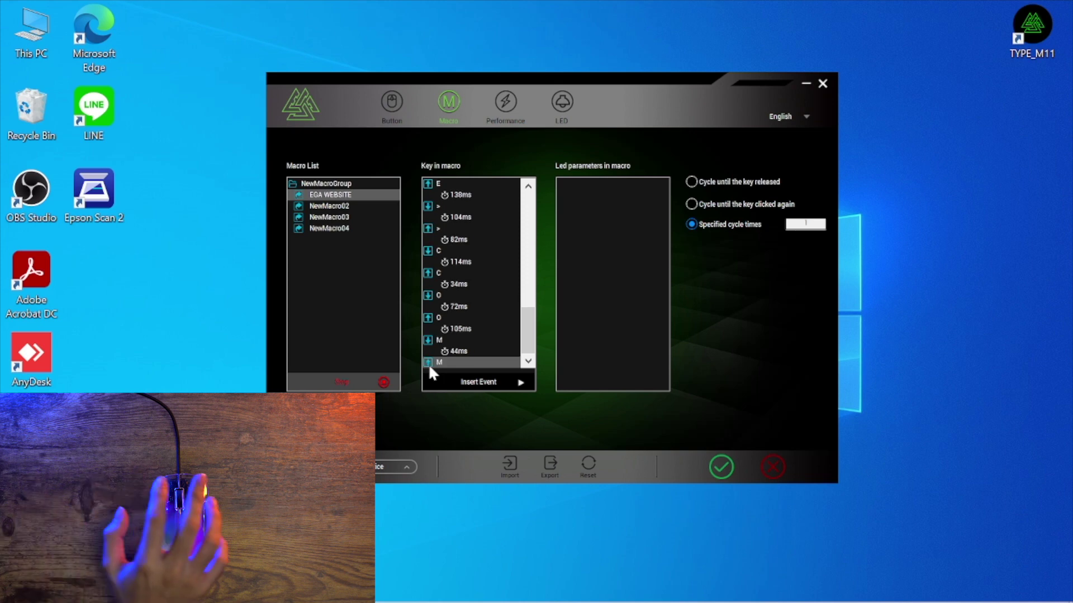
left_click(381, 381)
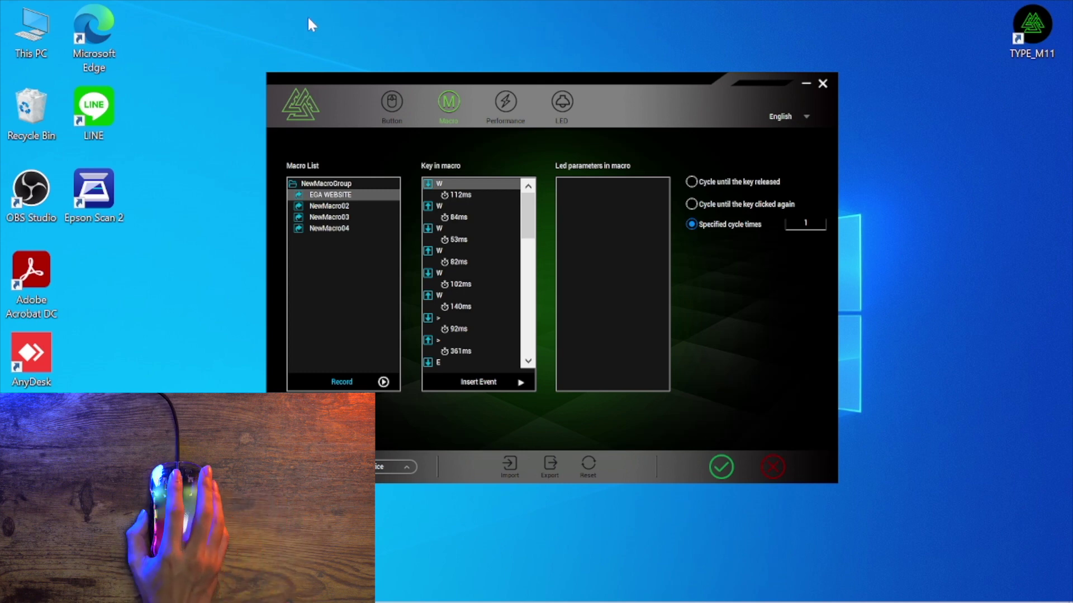
Examine the recorded key events of the EGA WEBSITE macro, especially the delays between the first W keystrokes.
scroll(474, 223, "down", 5)
scroll(479, 257, "up", 5)
left_click(471, 193)
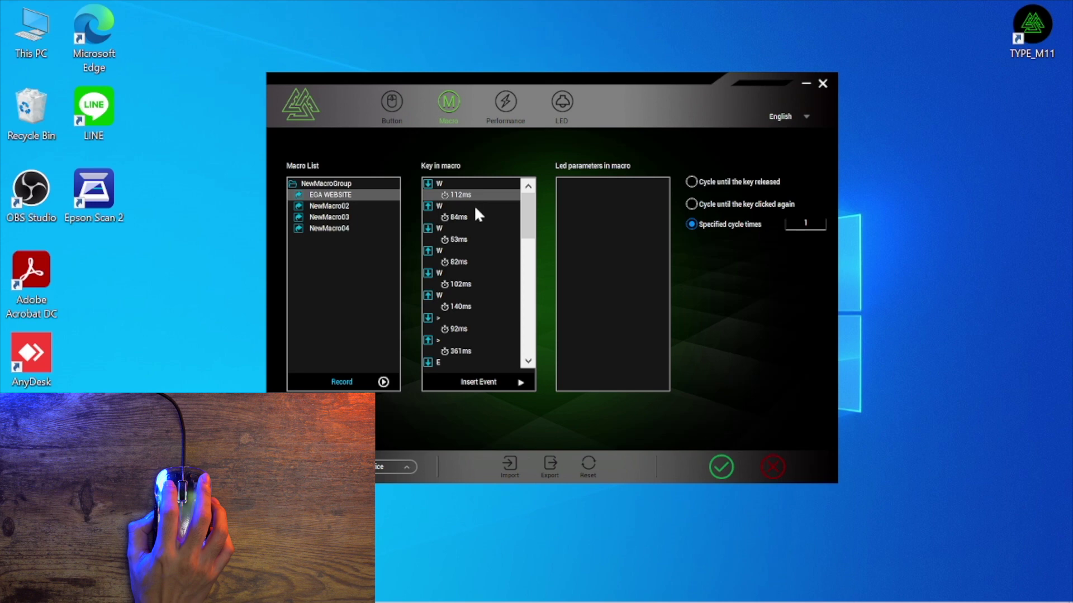
left_click(472, 216)
left_click(465, 193)
left_click(471, 216)
left_click(472, 194)
left_click(465, 217)
left_click(461, 240)
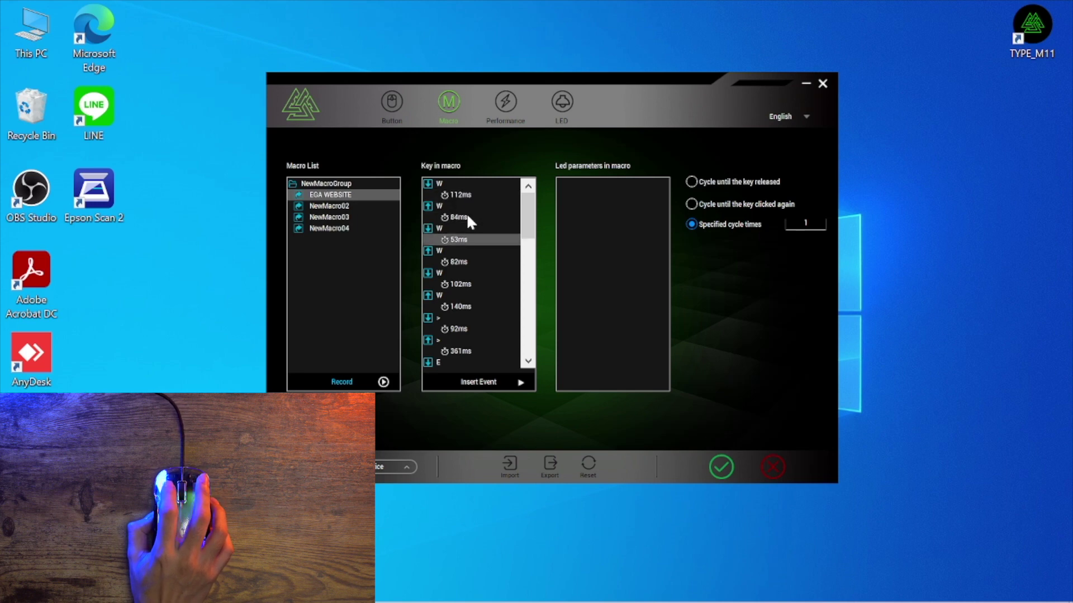
left_click(467, 217)
left_click(464, 193)
left_click(460, 216)
left_click(453, 239)
left_click(467, 216)
left_click(464, 238)
left_click(464, 194)
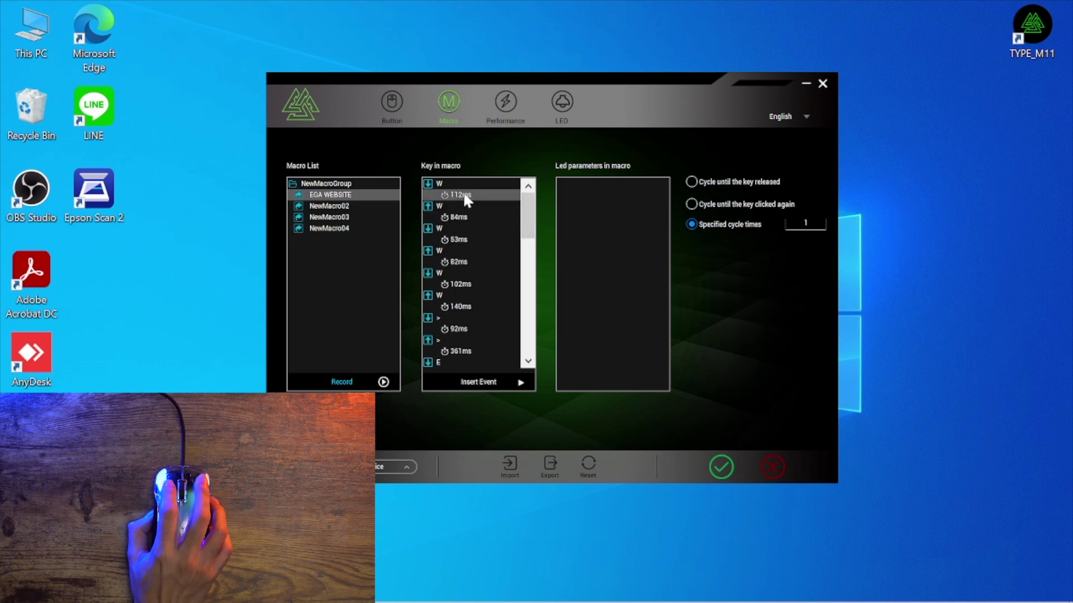
Set the delay after the first W key press in the EGA WEBSITE macro to 1 ms.
right_click(467, 197)
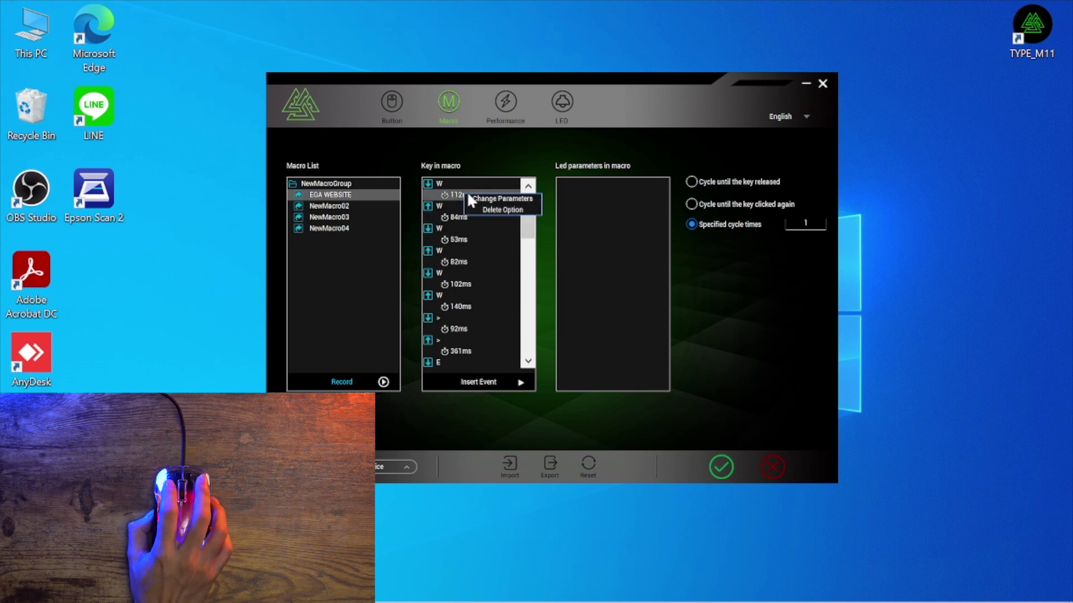
left_click(512, 199)
type("0")
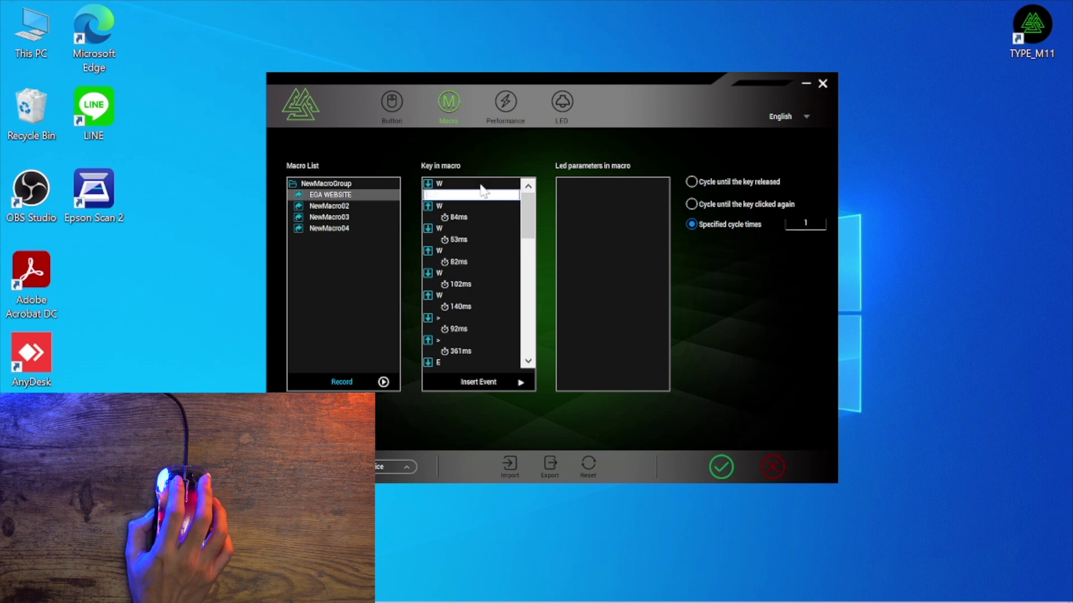
left_click(471, 206)
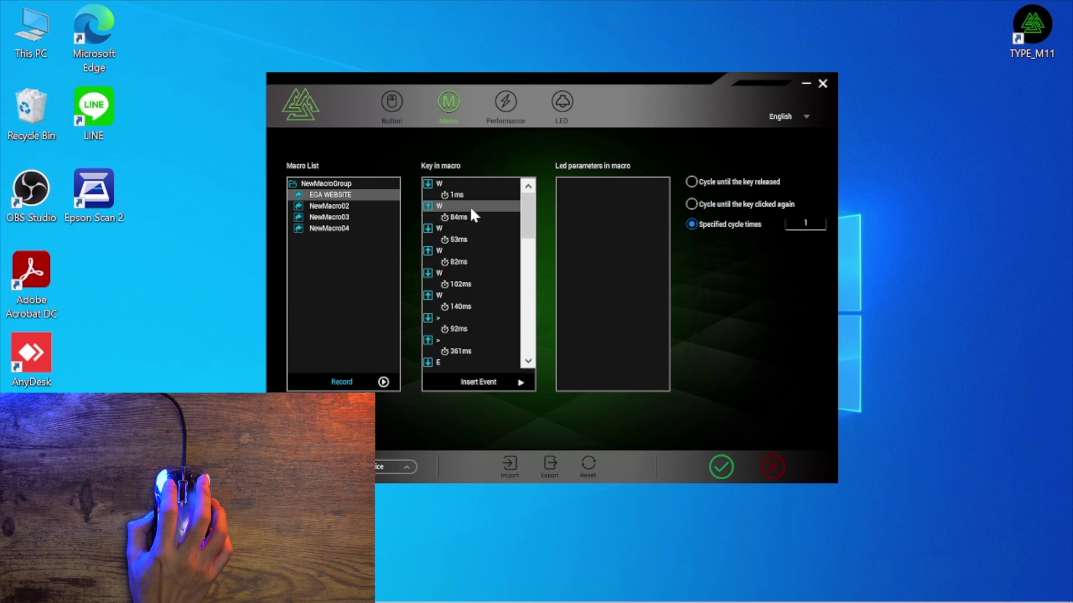
Set the delay after the first W key press in the EGA WEBSITE macro to 0 ms.
right_click(466, 195)
left_click(484, 201)
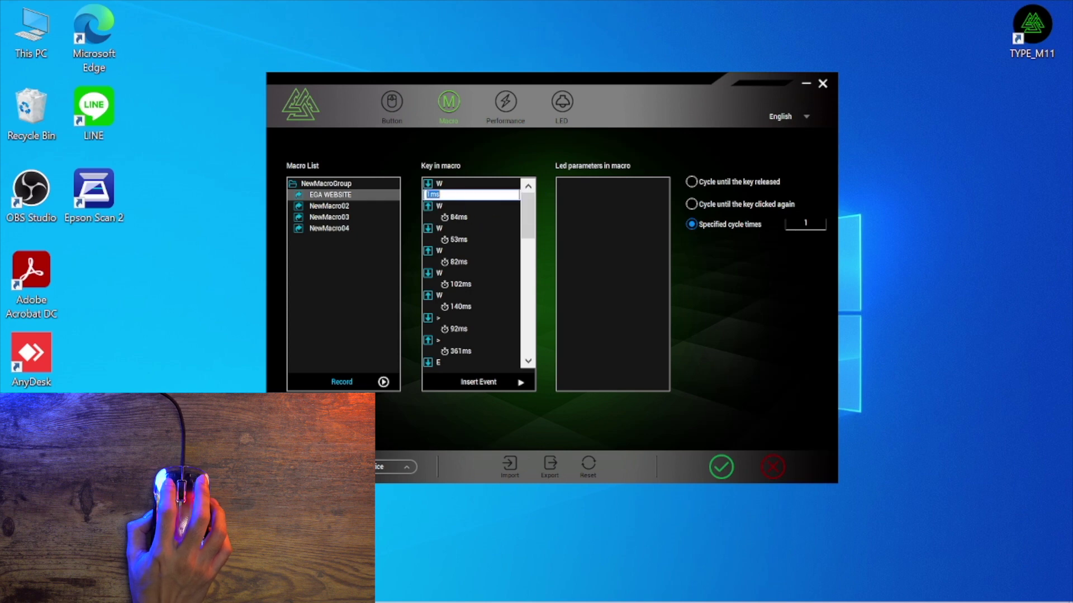
type("0")
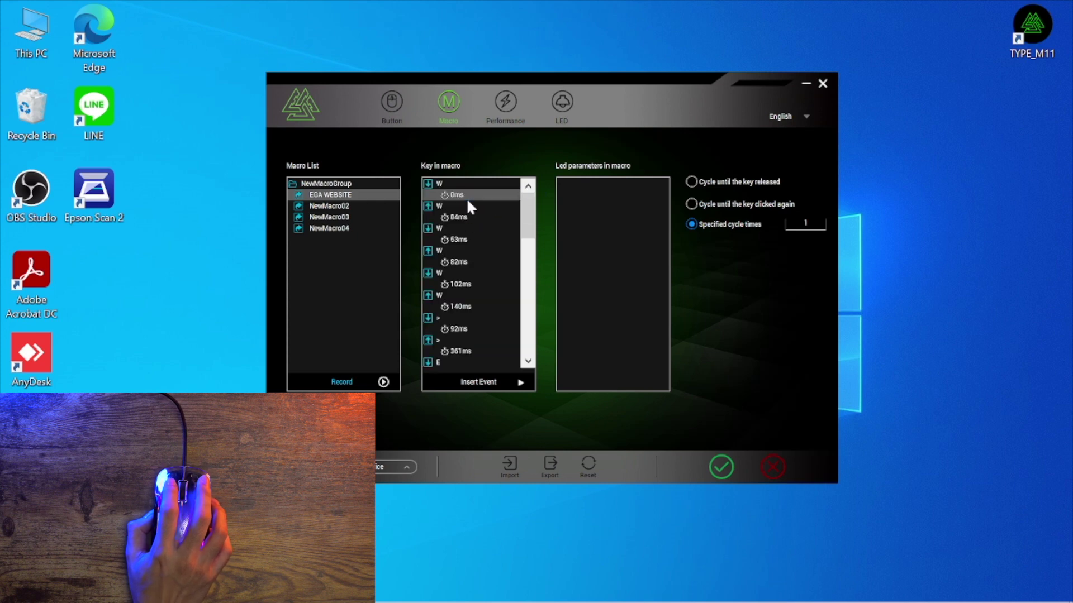
left_click(465, 207)
left_click(463, 216)
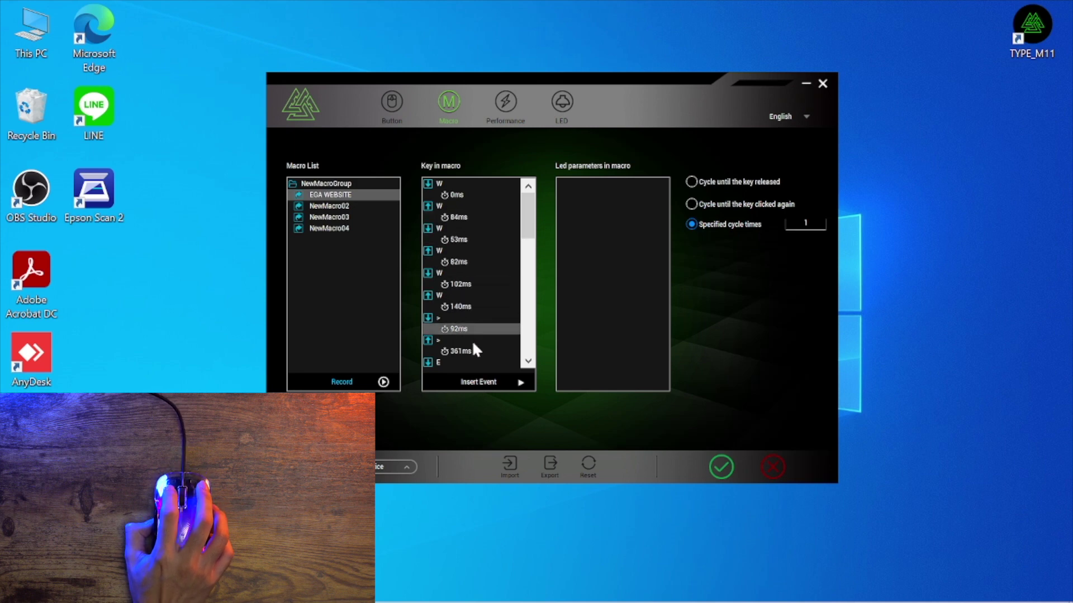
Review the event types that can be inserted before or after the first W release in the EGA WEBSITE macro.
left_click(469, 207)
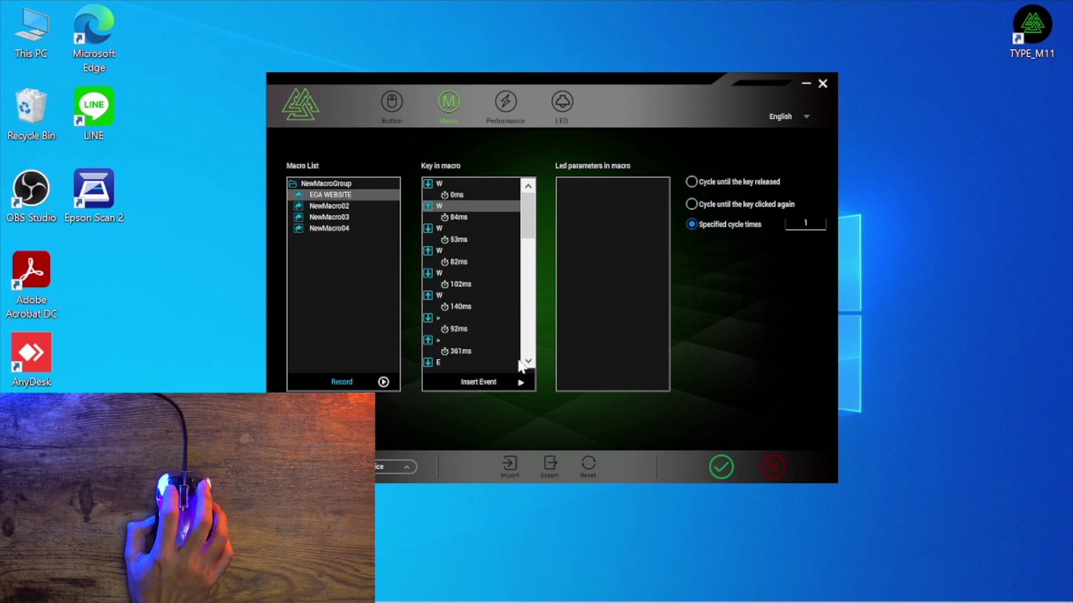
left_click(522, 382)
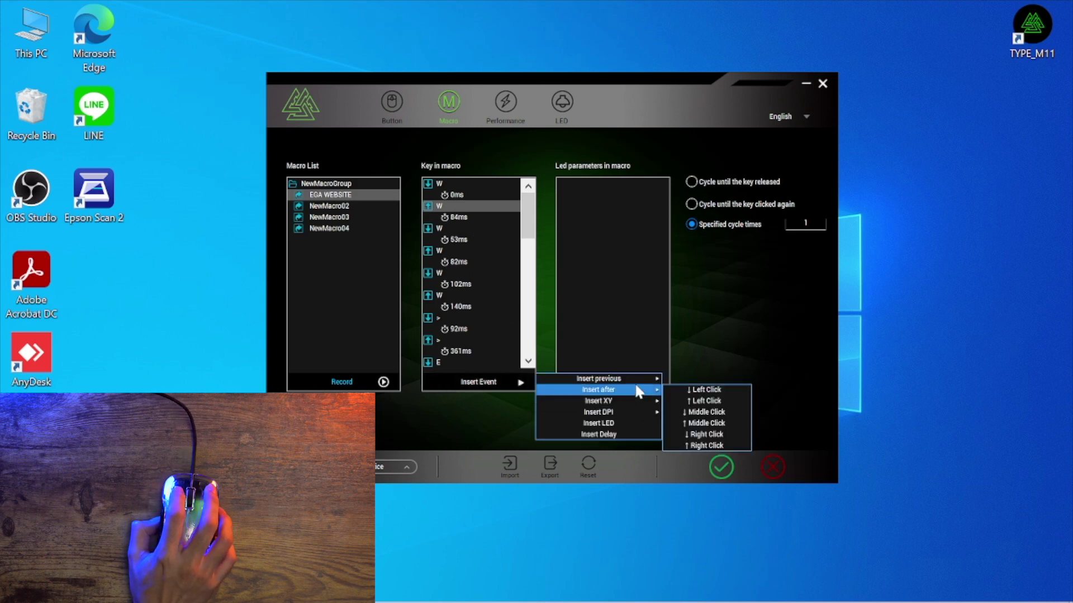
mouse_move(642, 379)
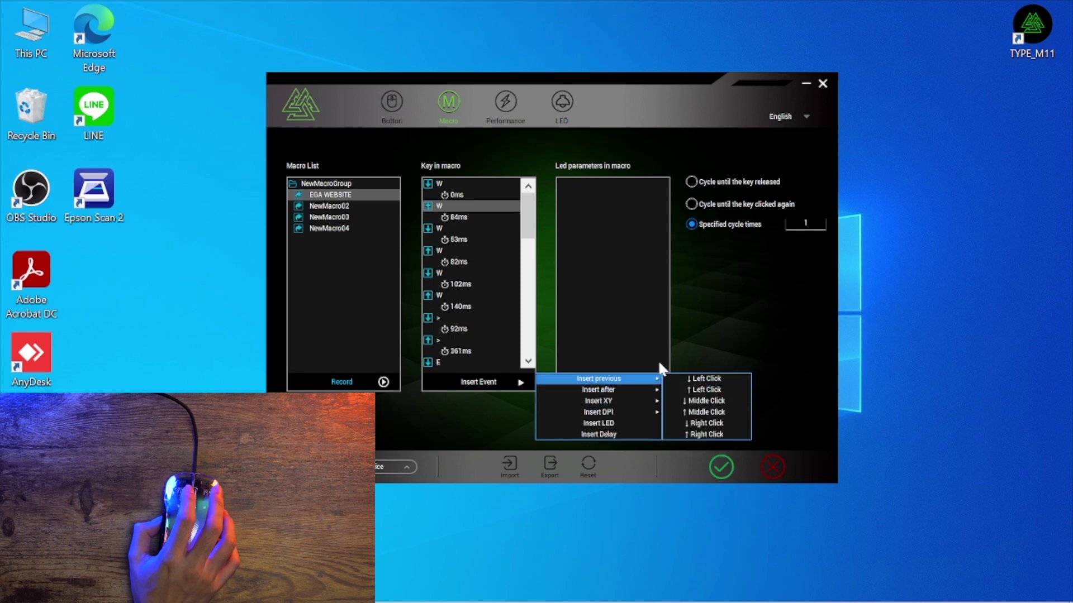
left_click(623, 394)
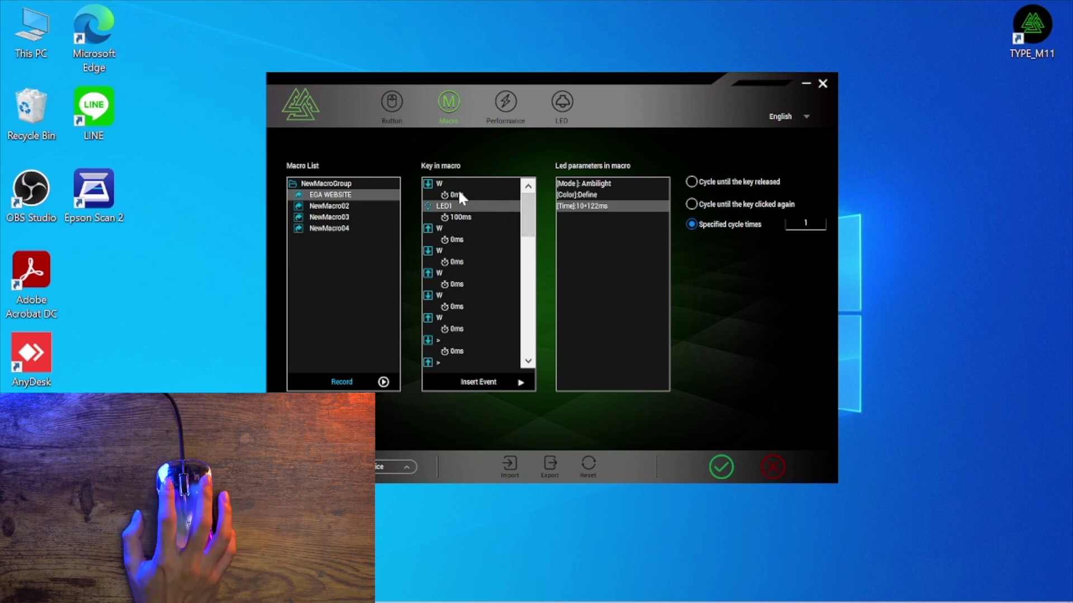
Insert an LED event after the first W release in the EGA WEBSITE macro and select it to show its parameters.
left_click(463, 218)
left_click(457, 227)
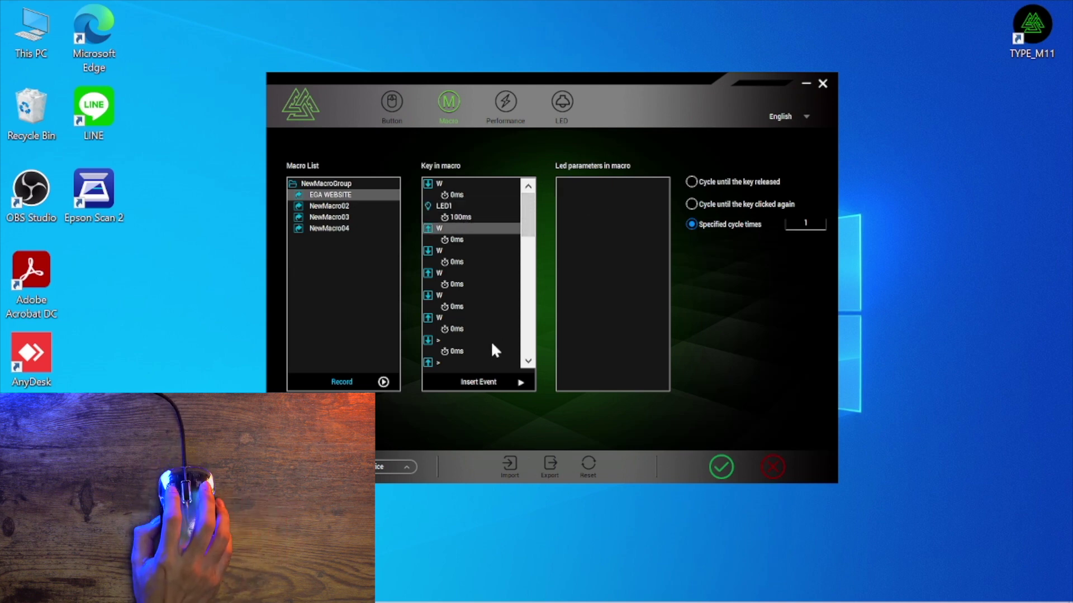
left_click(518, 382)
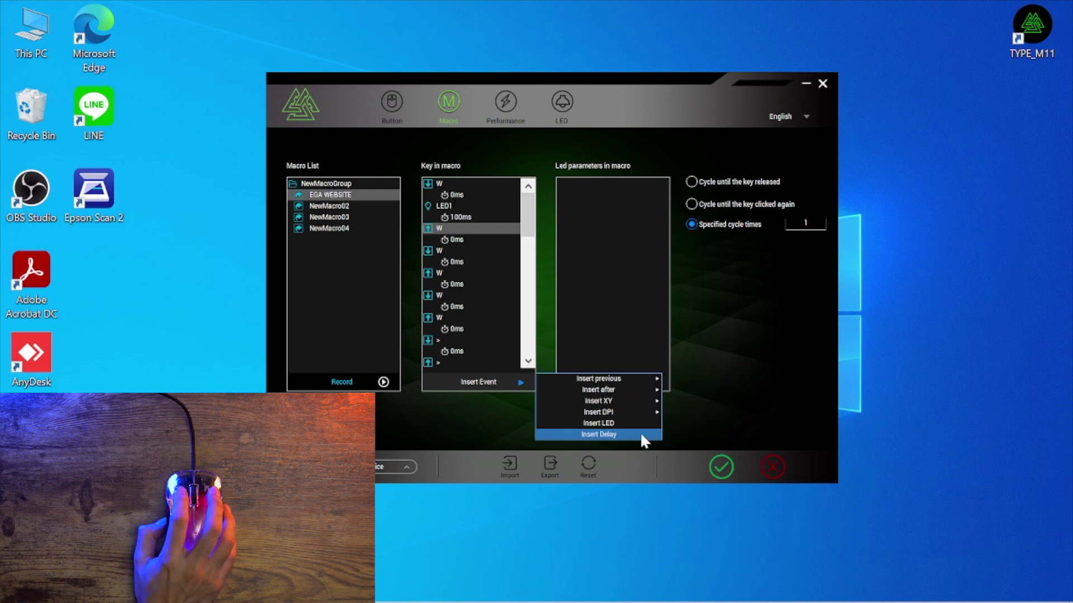
left_click(603, 424)
left_click(457, 251)
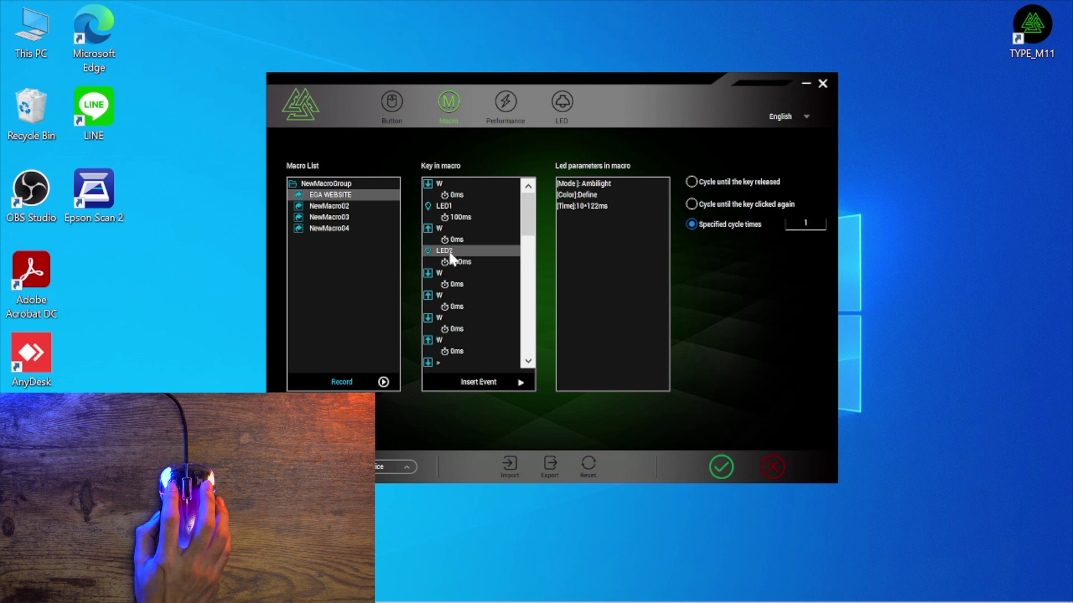
Examine the Mode, Color and Time parameters of the newly inserted LED event, including the available lighting modes.
left_click(578, 202)
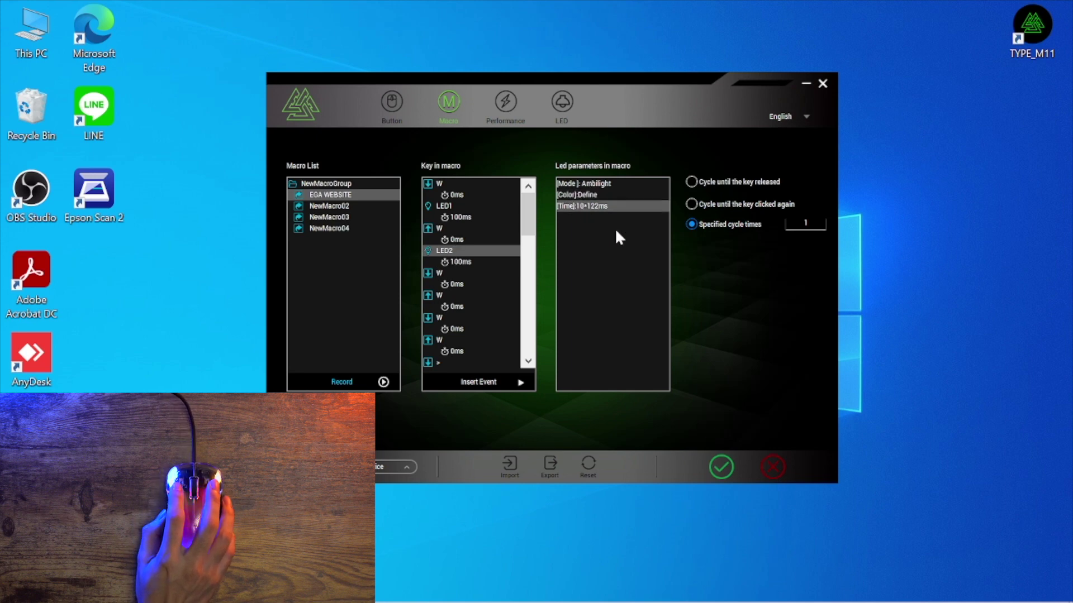
key("Up")
key("Up")
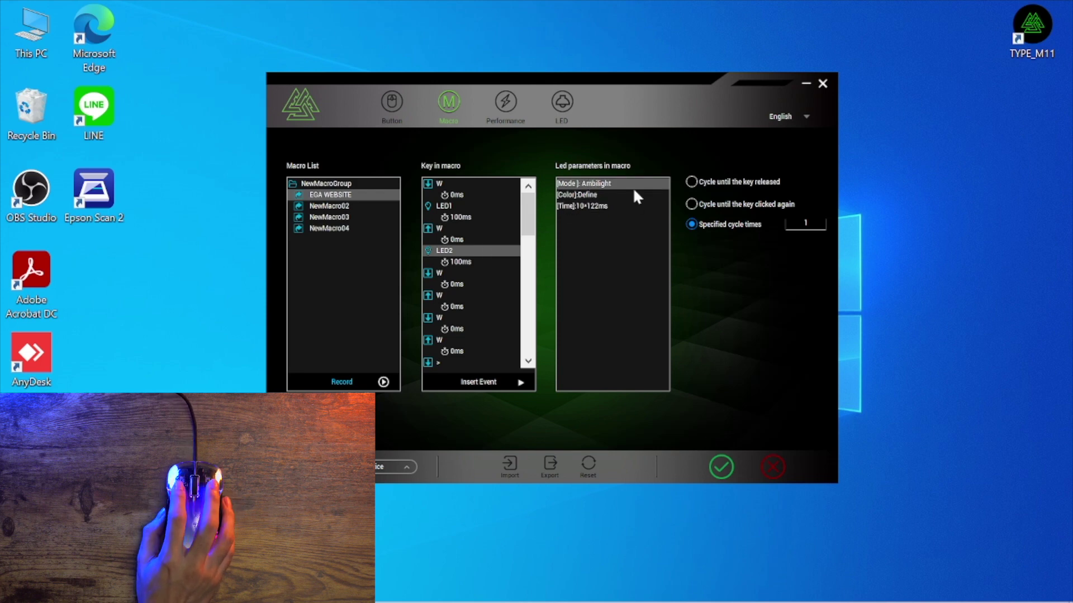
left_click(615, 181)
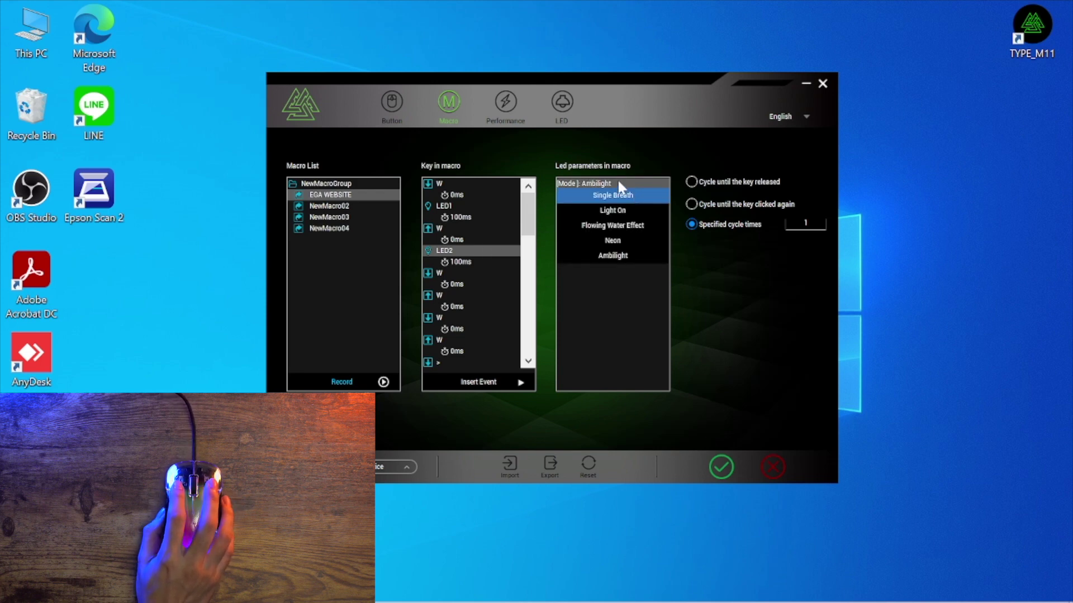
left_click(617, 180)
left_click(602, 182)
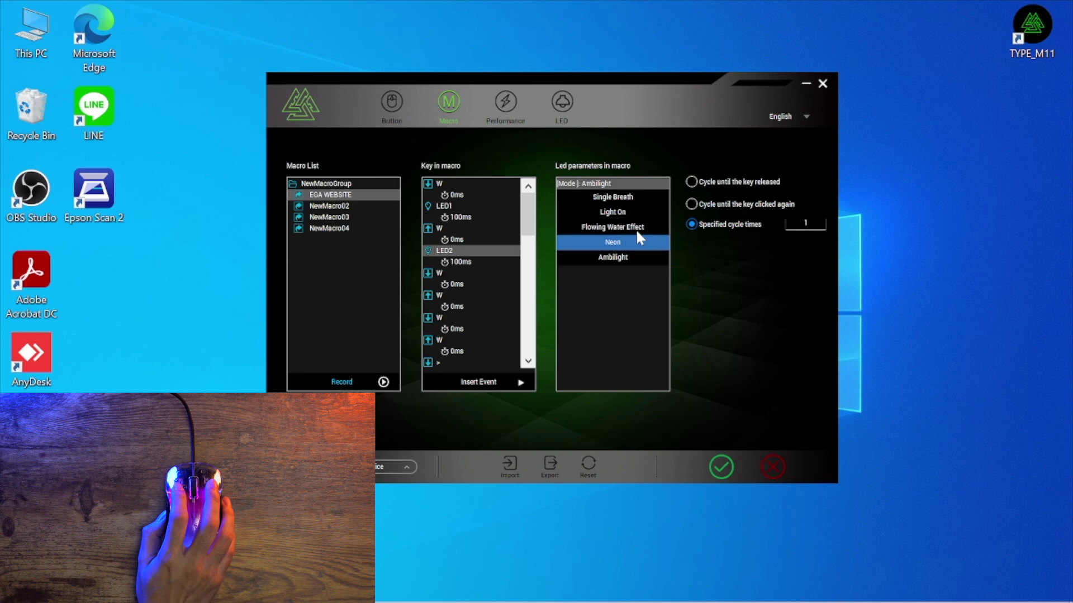
left_click(635, 185)
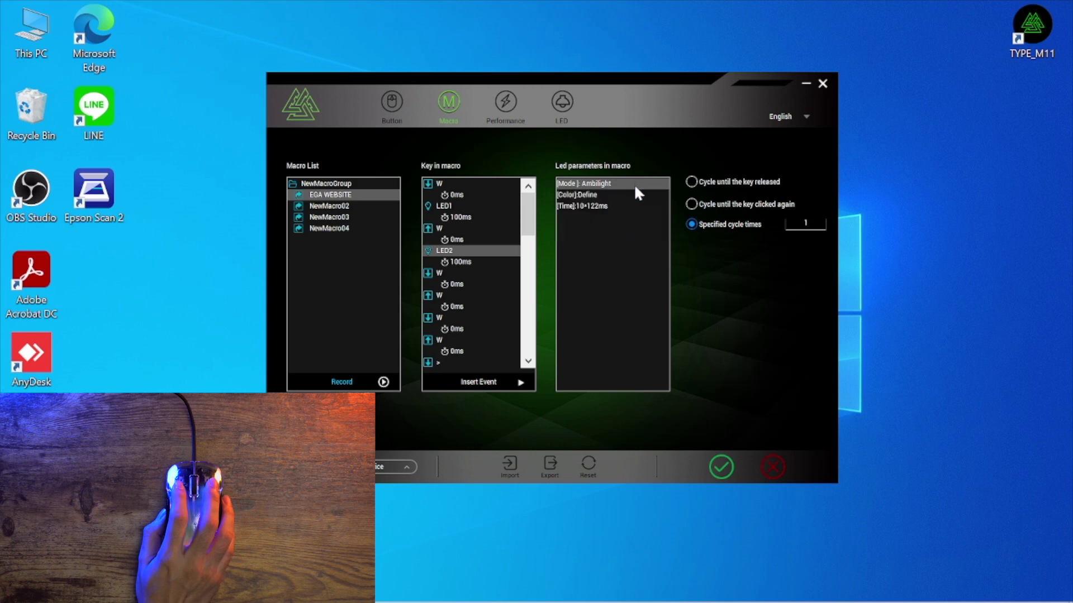
left_click(593, 211)
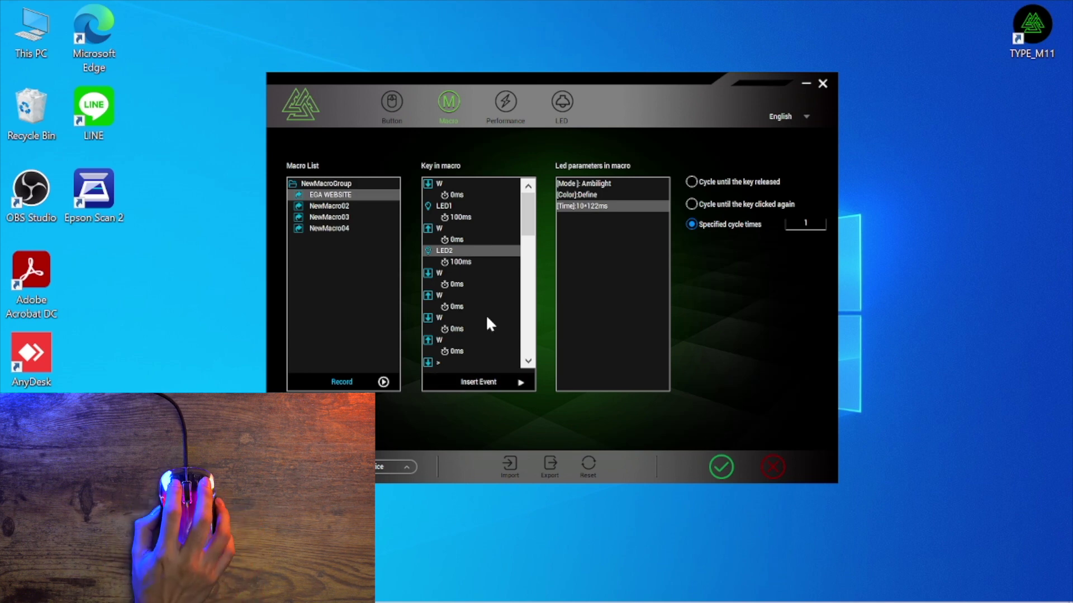
left_click(441, 251)
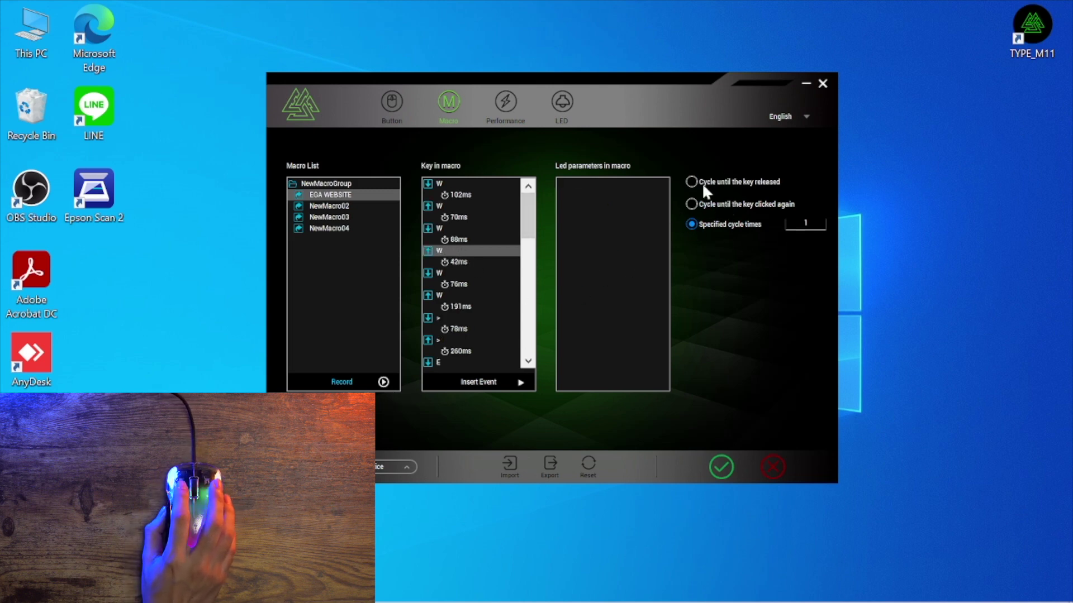
Try the Cycle until the key released and Cycle until the key clicked again options, and switch back to Specified cycle times.
left_click(692, 181)
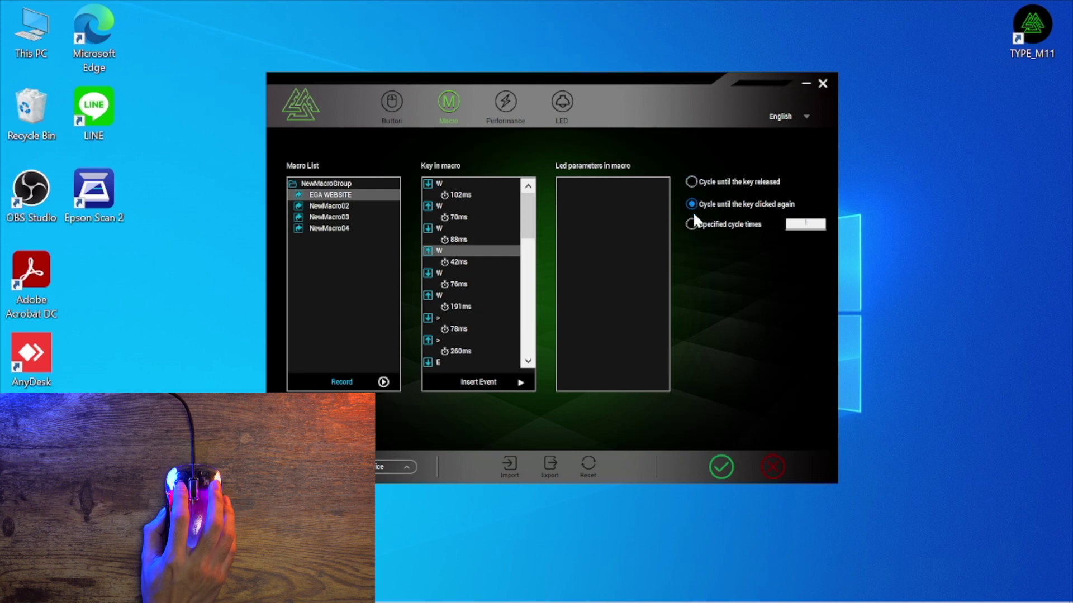
left_click(696, 182)
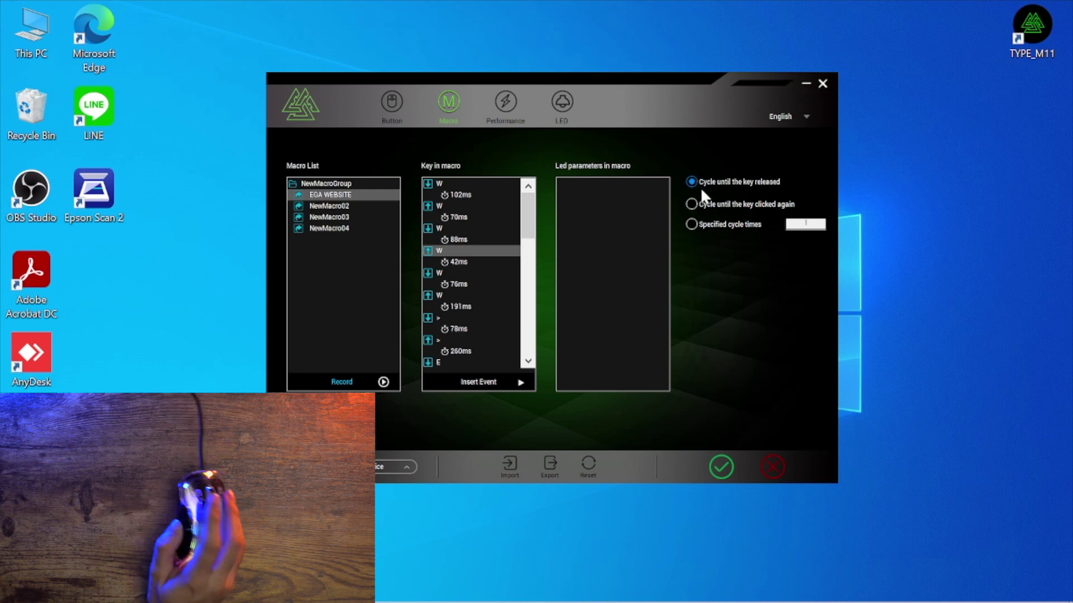
left_click(693, 205)
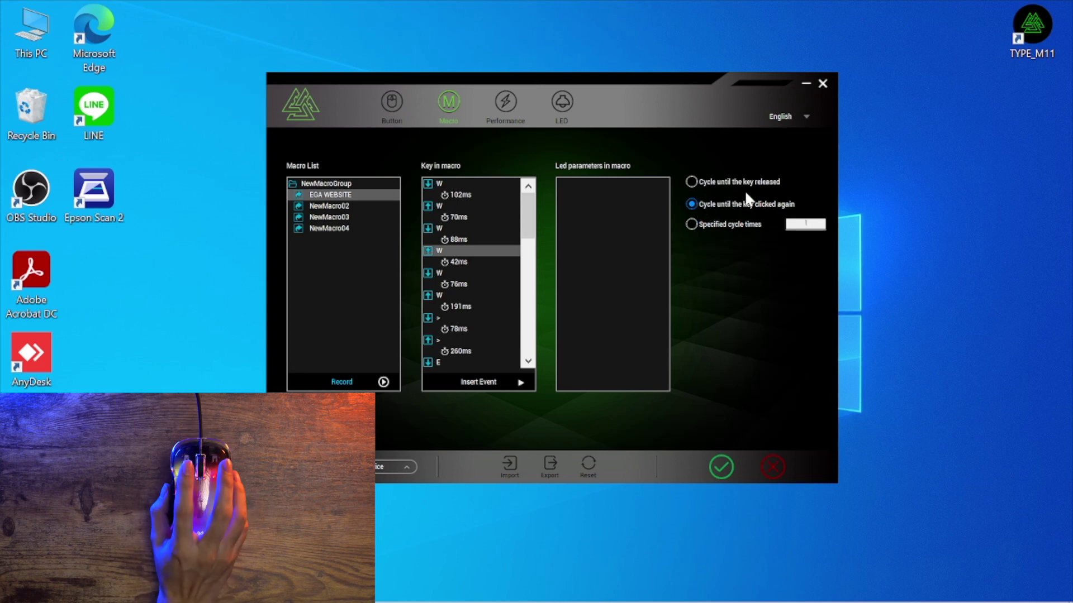
left_click(707, 224)
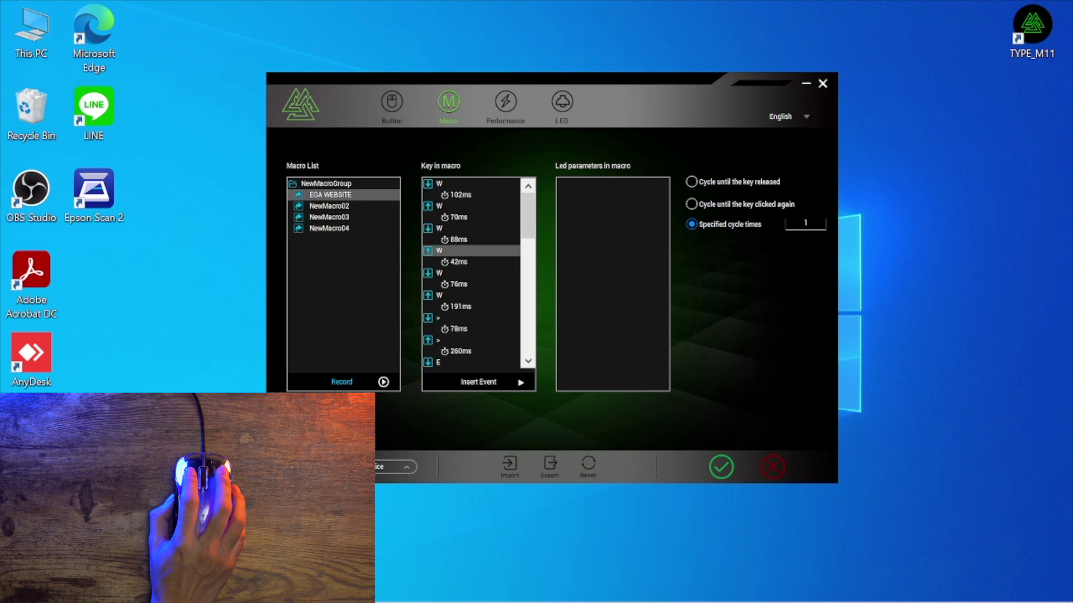
double_click(805, 223)
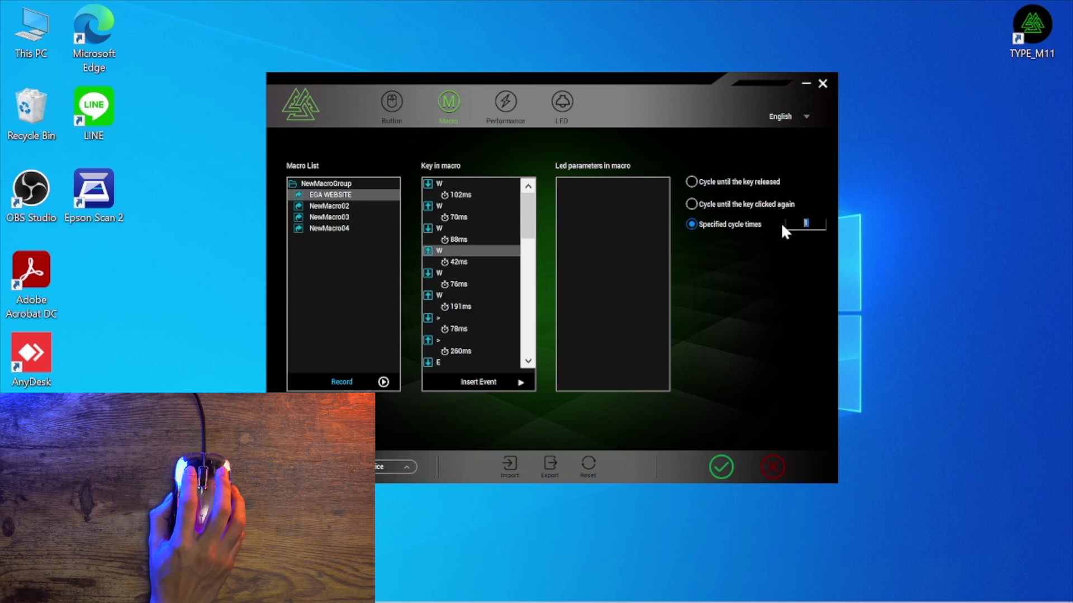
left_click(808, 223)
left_click(805, 223)
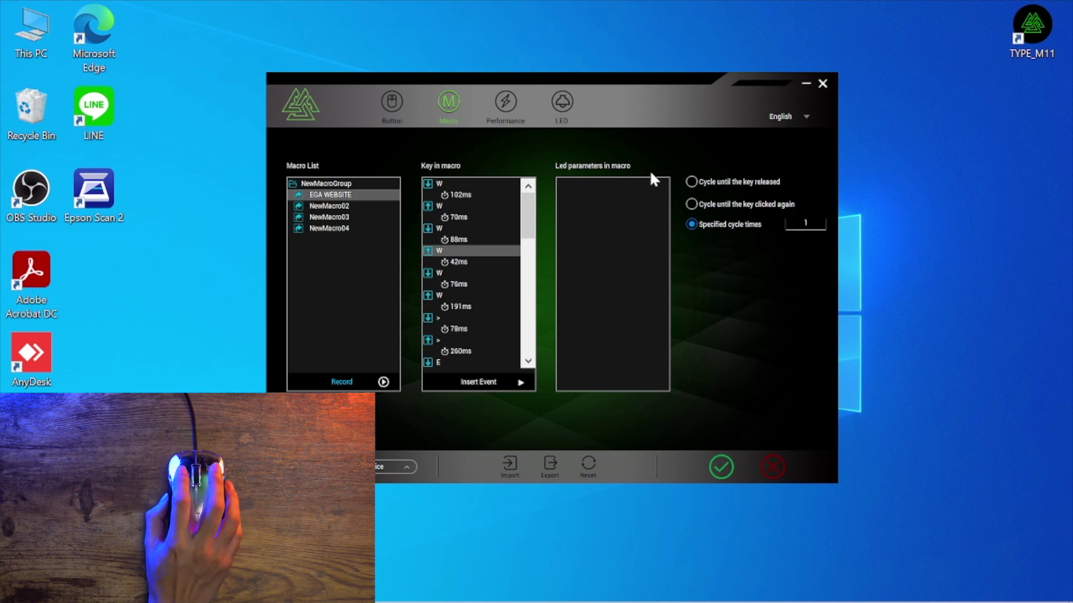
Set the mouse's polling rate to 1000 Hz in the performance settings.
left_click(497, 98)
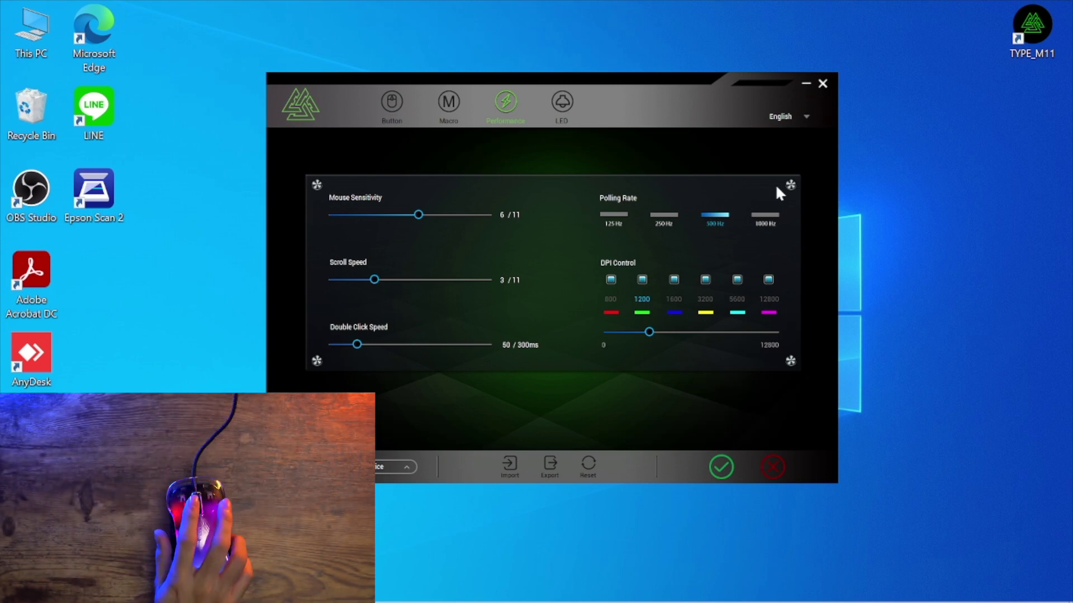
left_click(766, 218)
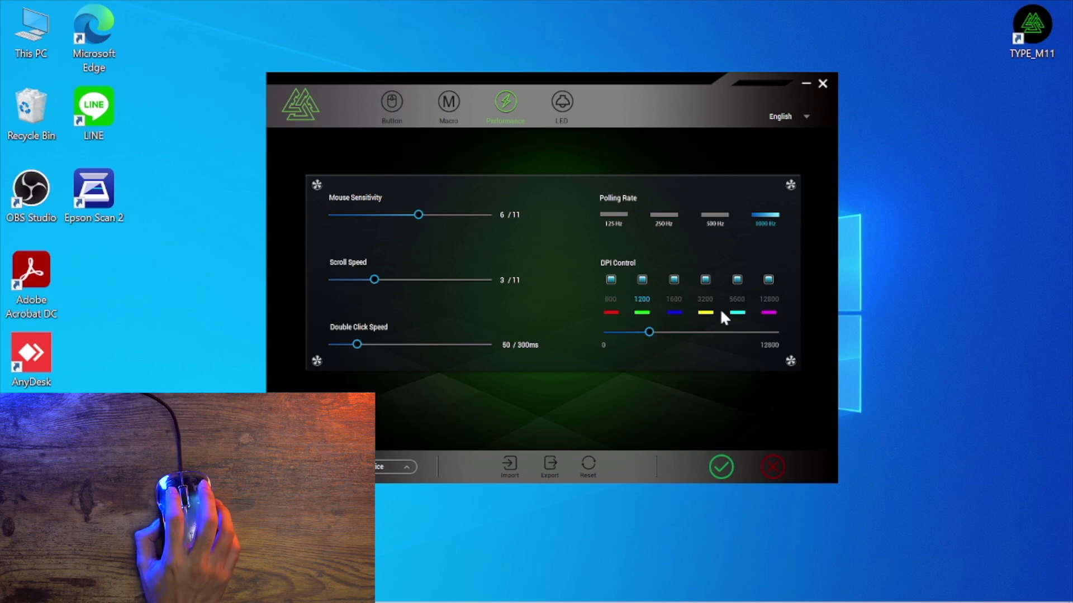
left_click(773, 304)
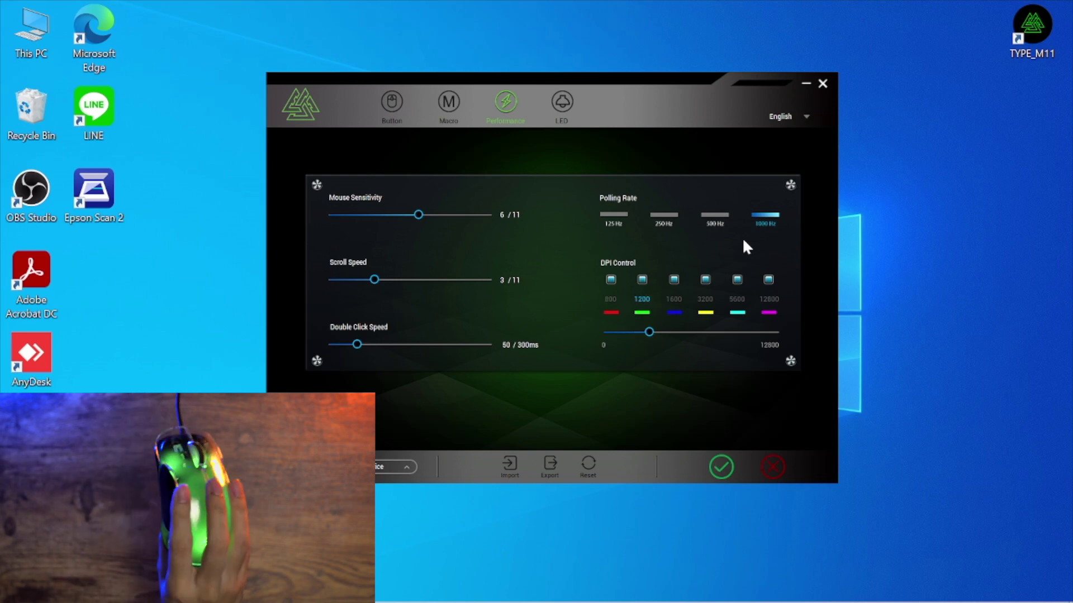
View the basic and custom colour choices for the 1200 DPI level's indicator, and close the colour picker without picking one.
left_click(640, 312)
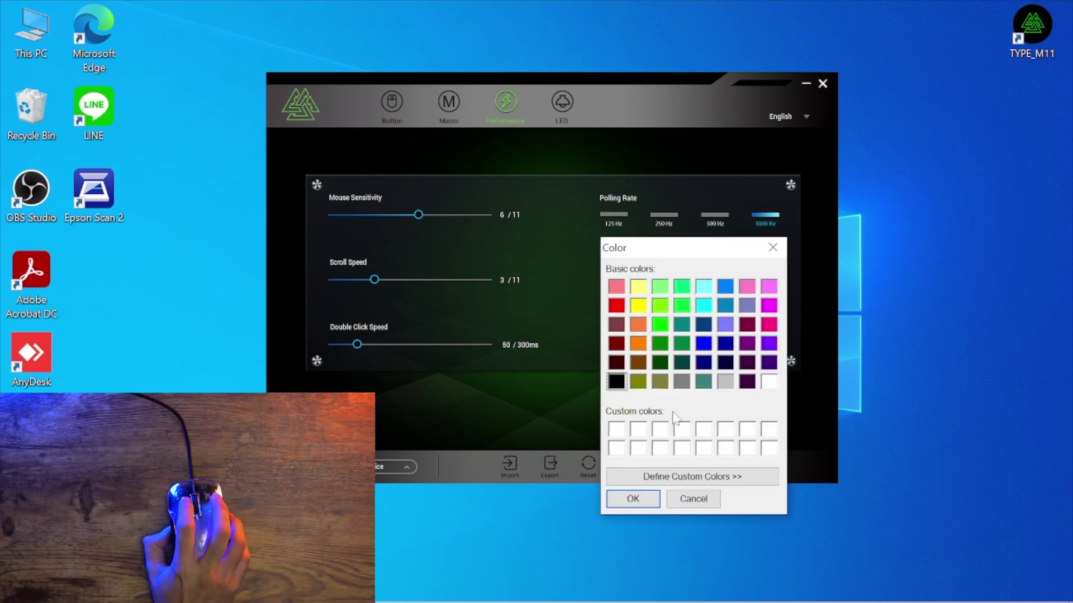
left_click(698, 480)
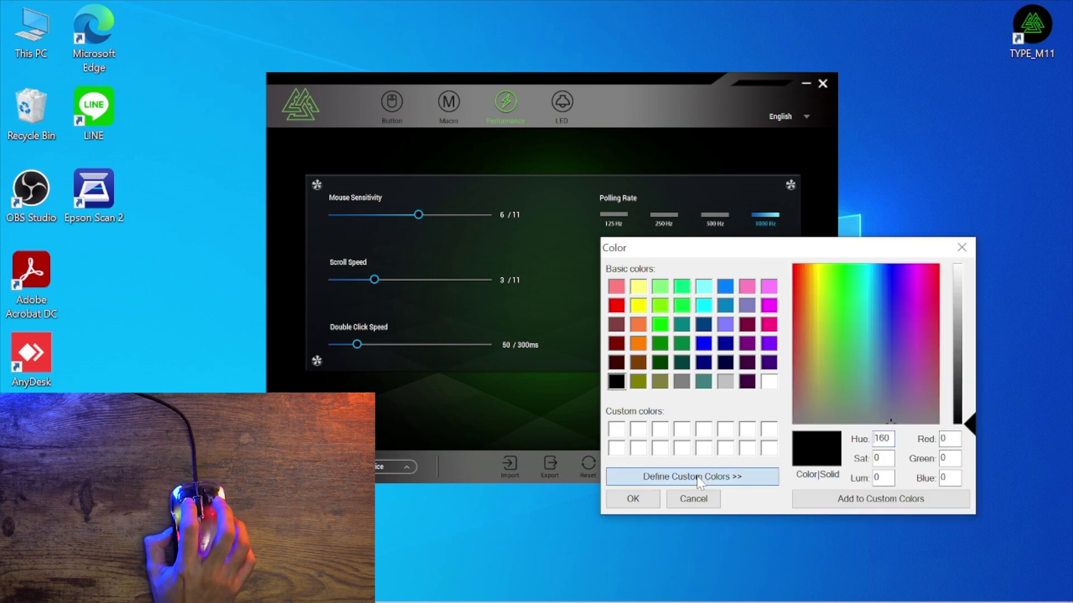
left_click(960, 248)
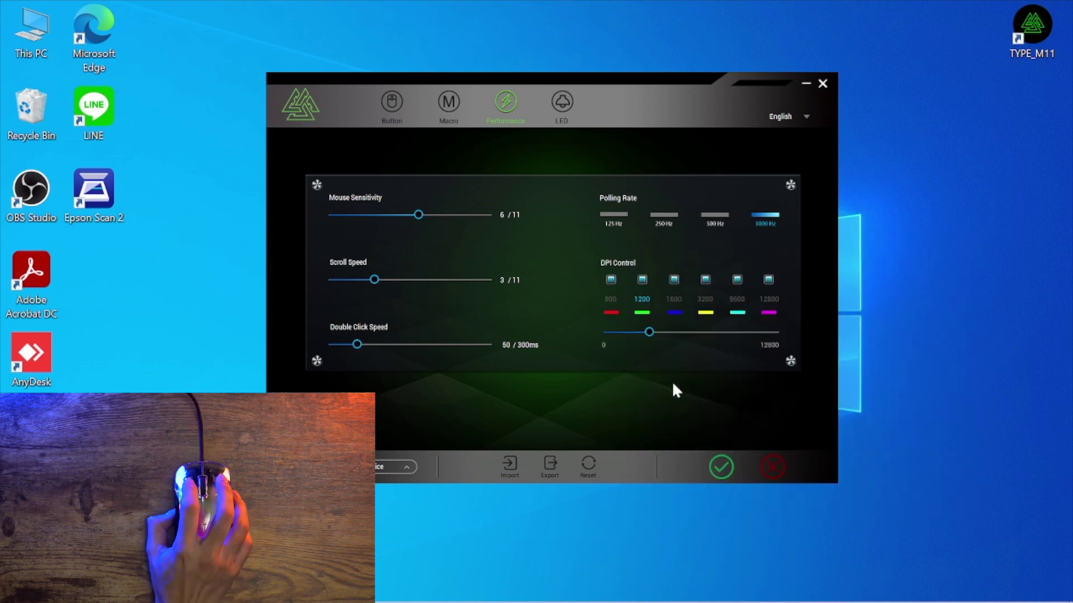
Show the mouse's LED settings and set the lighting effect to Flowing Water Effect.
left_click(563, 101)
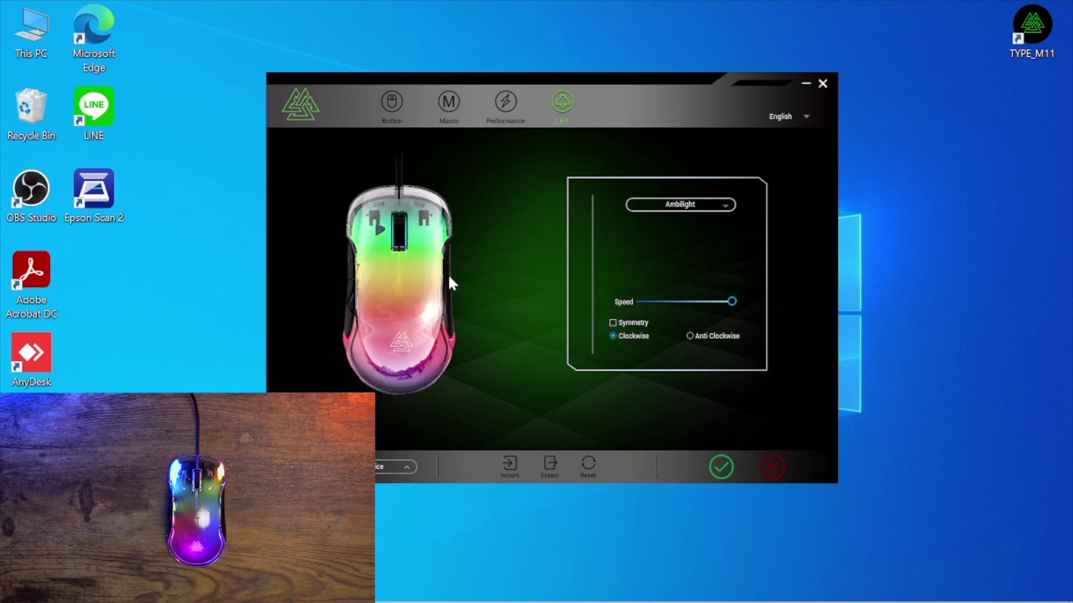
left_click(714, 205)
left_click(681, 234)
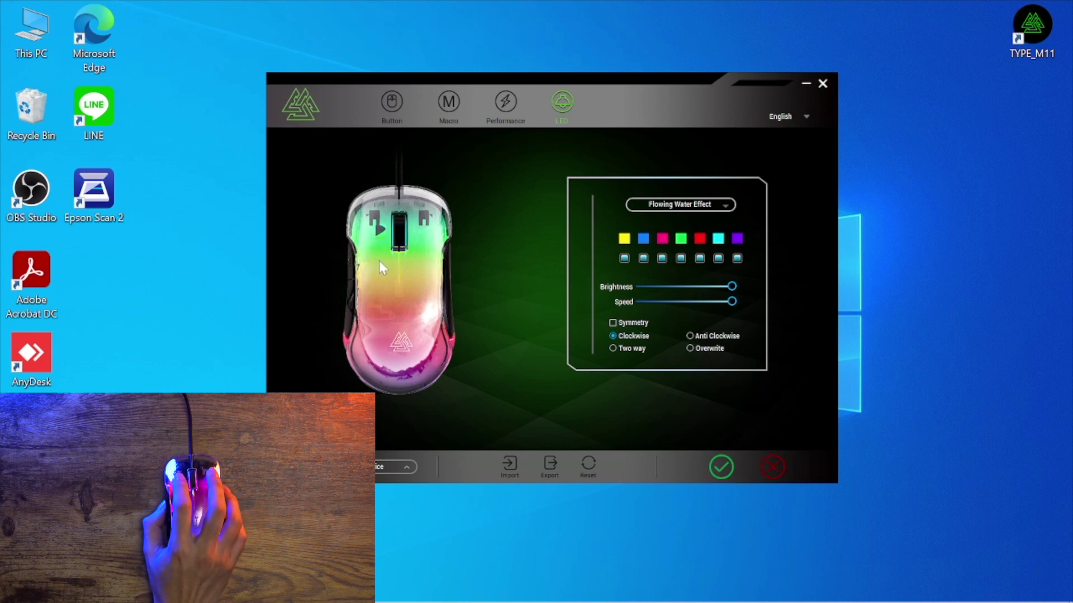
Change the mouse's lighting effect to Cycle Breathing Effect and review the other effects offered.
left_click(693, 205)
left_click(691, 207)
left_click(688, 205)
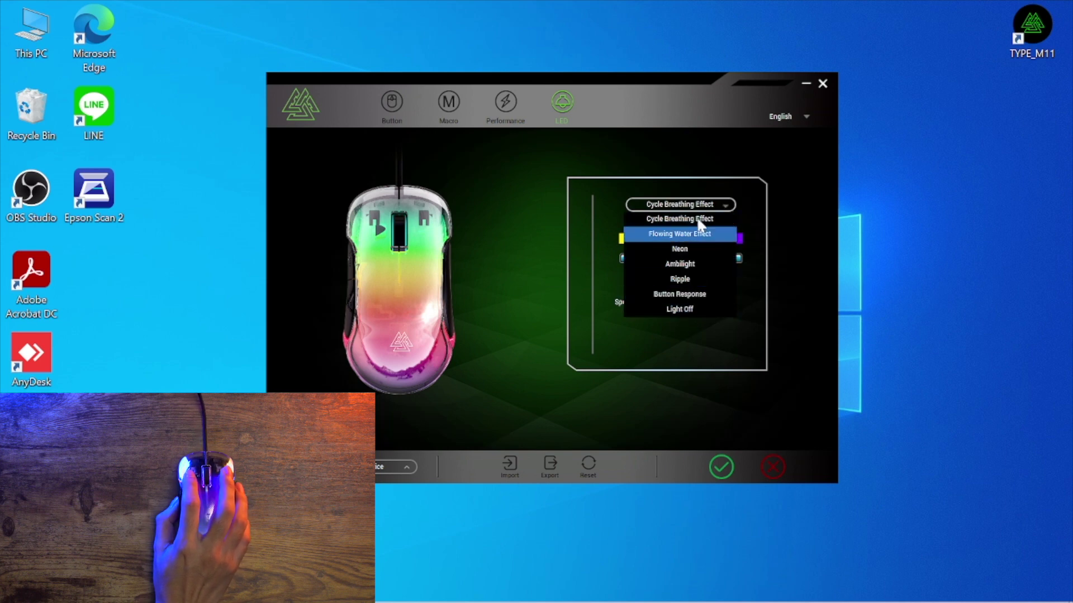
left_click(652, 209)
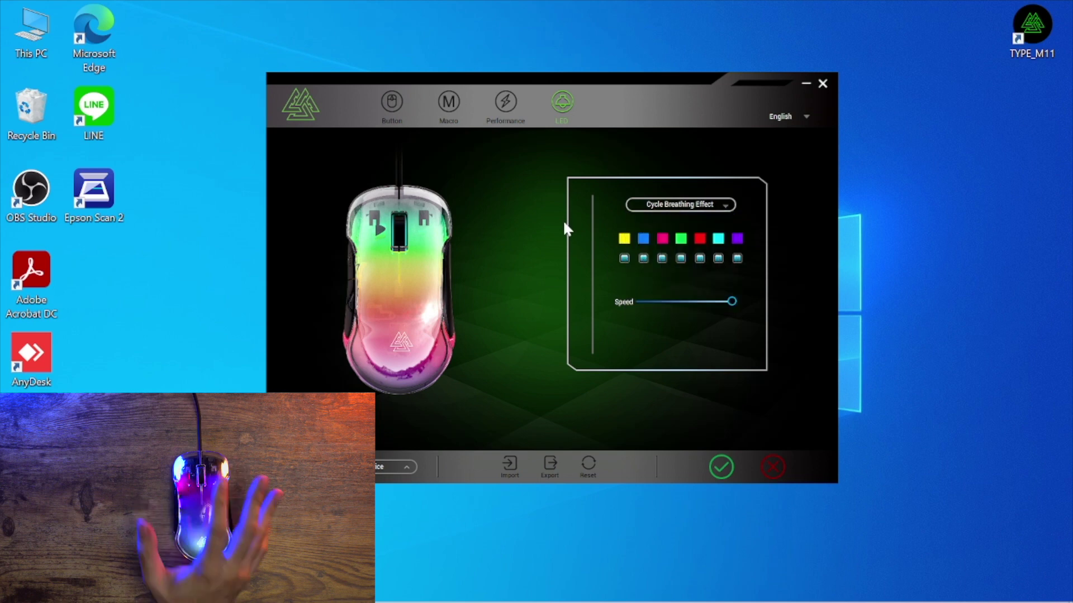
left_click(640, 203)
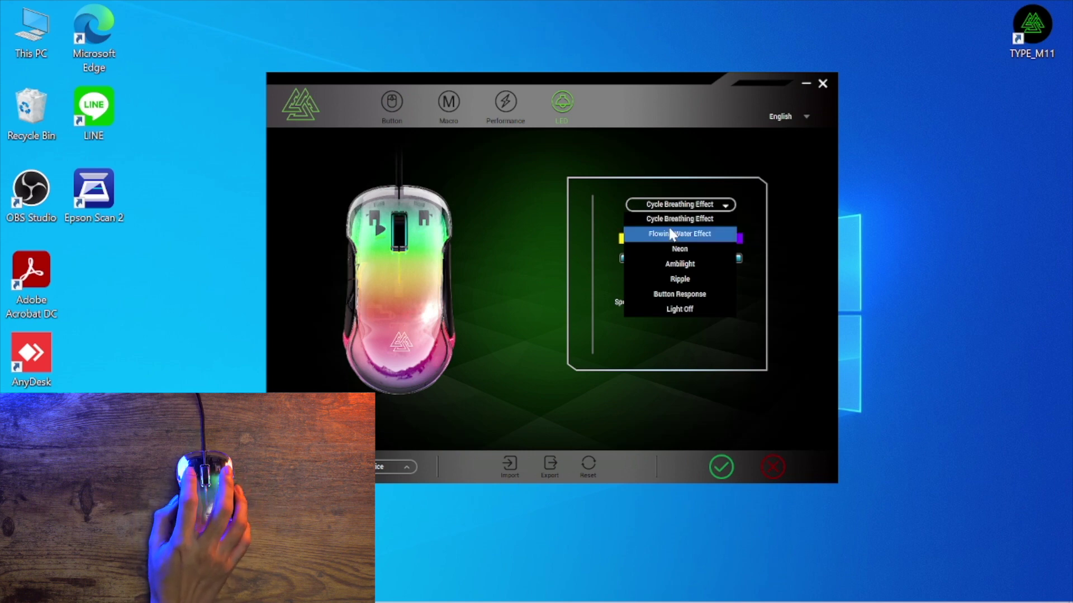
left_click(676, 202)
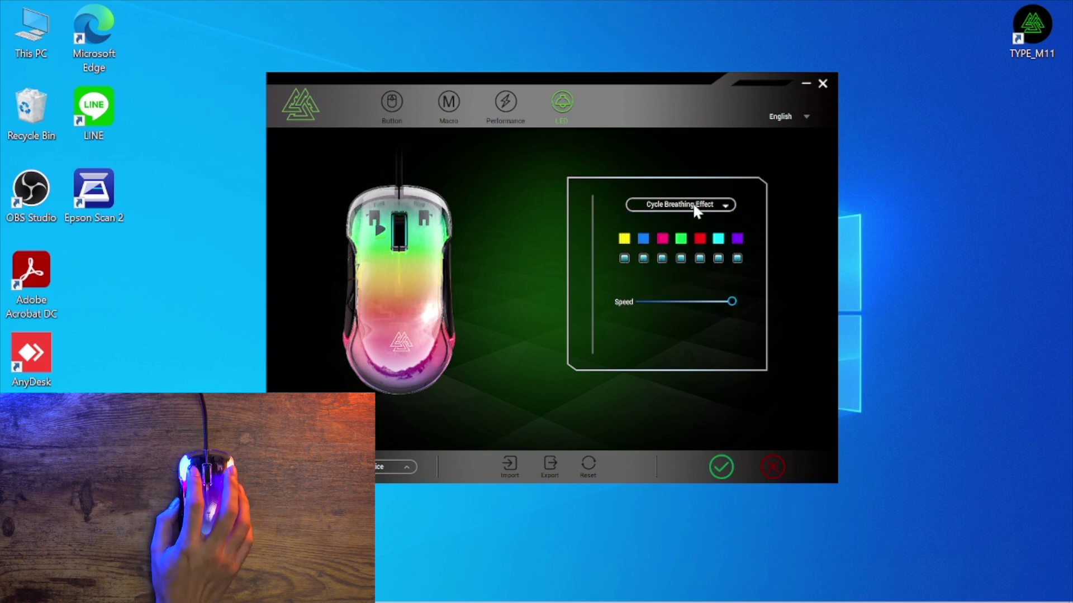
Apply the Cycle Breathing Effect, and view the colour choices for its purple colour without picking one.
left_click(718, 461)
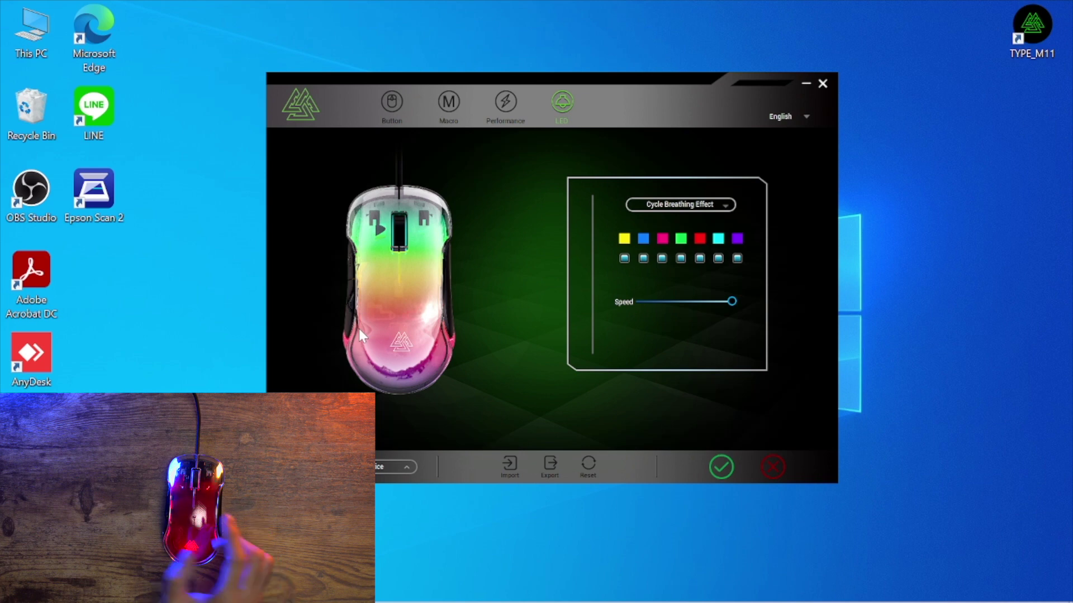
left_click(738, 239)
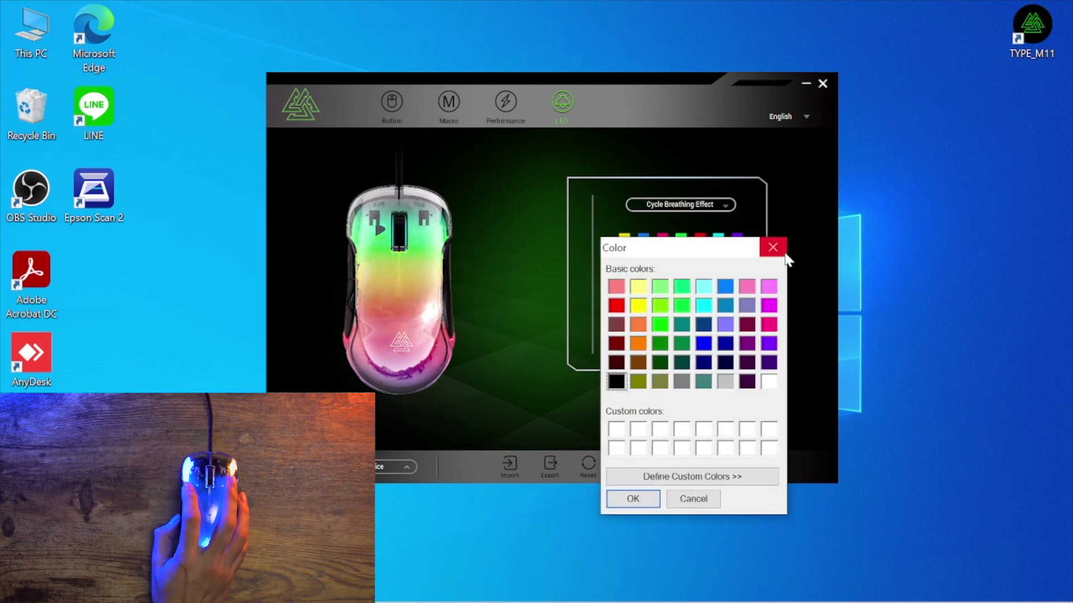
left_click(781, 251)
Apply a low speed to the Cycle Breathing Effect, and set its speed back to maximum and apply it.
left_click_drag(726, 300, 592, 308)
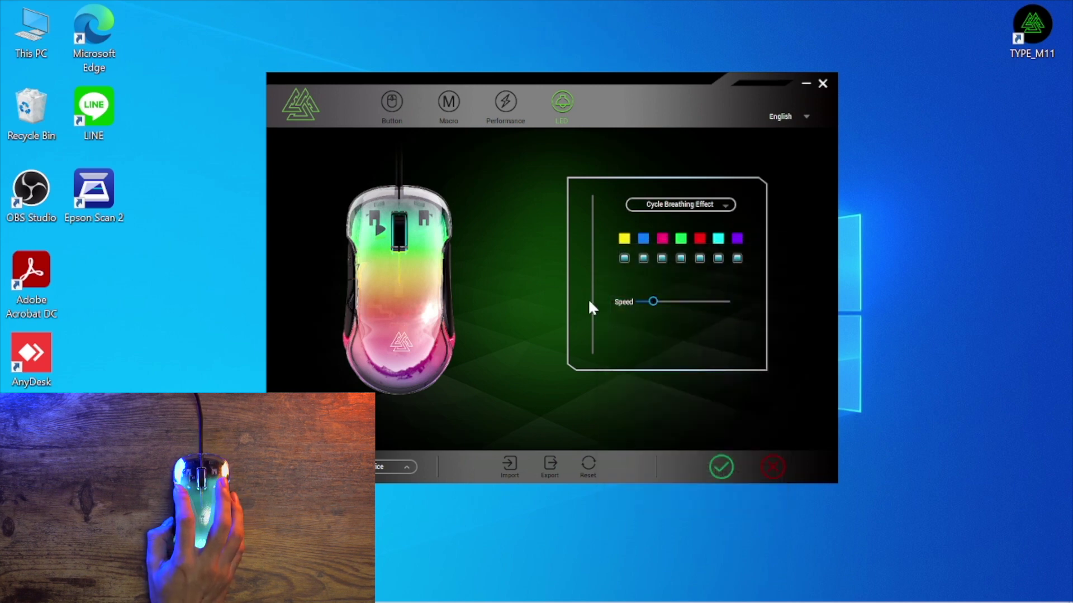
left_click(721, 468)
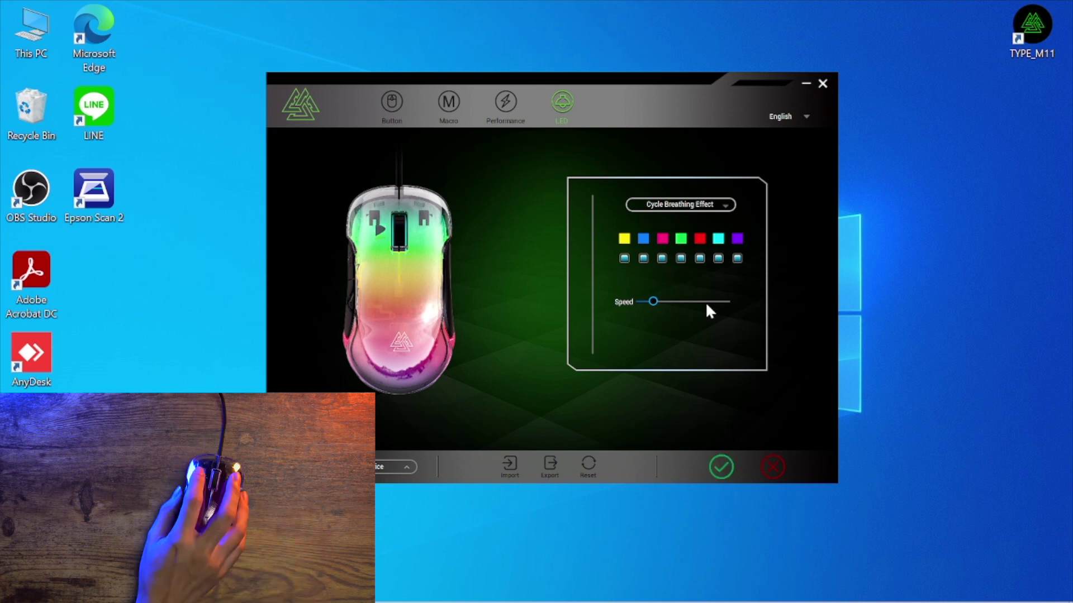
left_click_drag(655, 303, 764, 312)
left_click(722, 467)
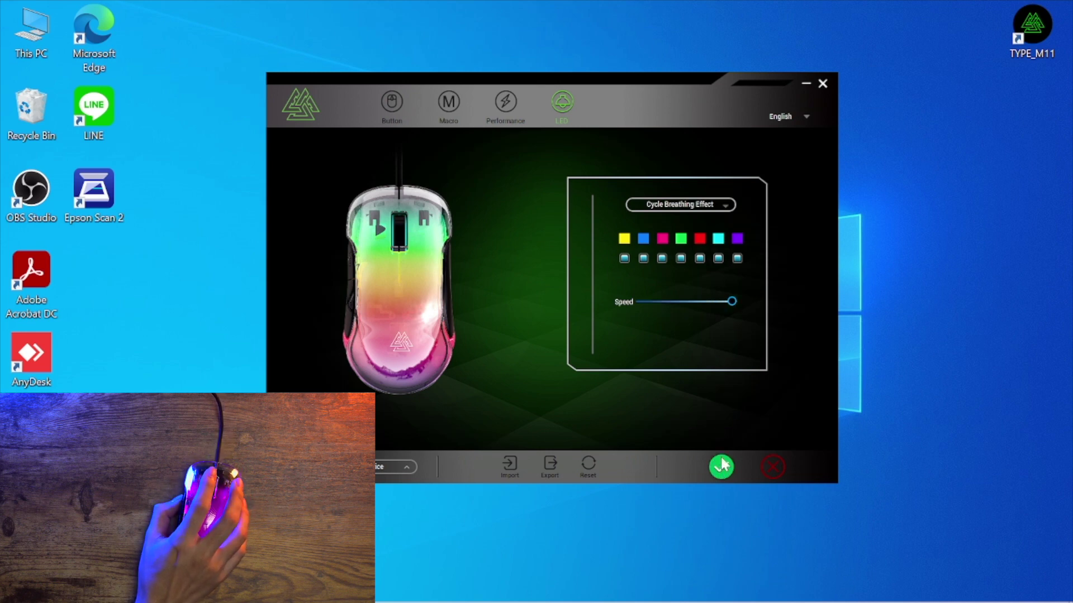
Apply the Flowing Water Effect, try its Two way direction, and set the direction back to Clockwise.
left_click(668, 205)
left_click(671, 234)
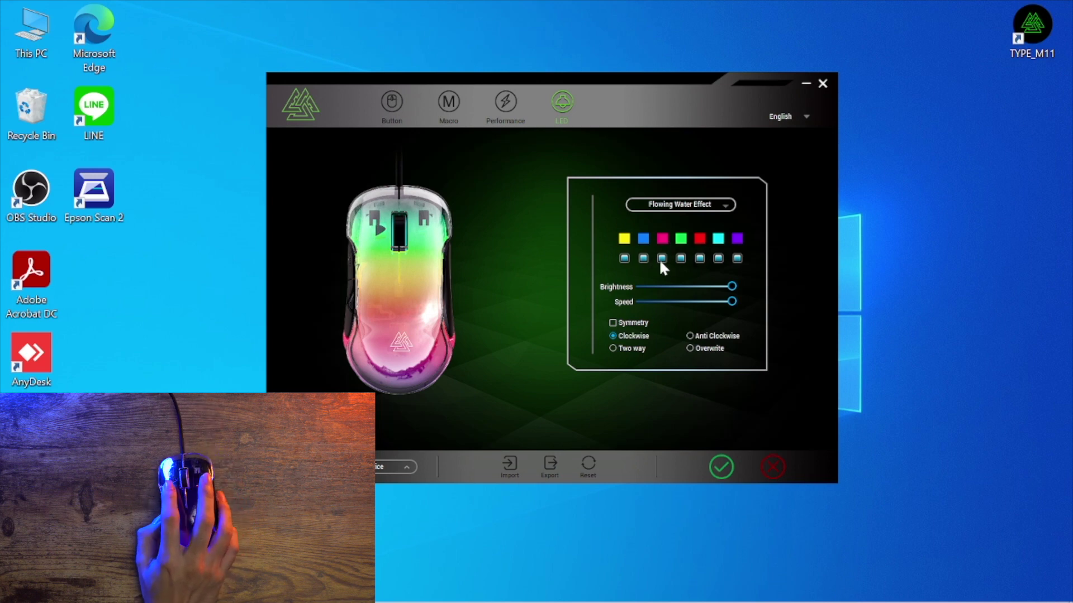
left_click(721, 467)
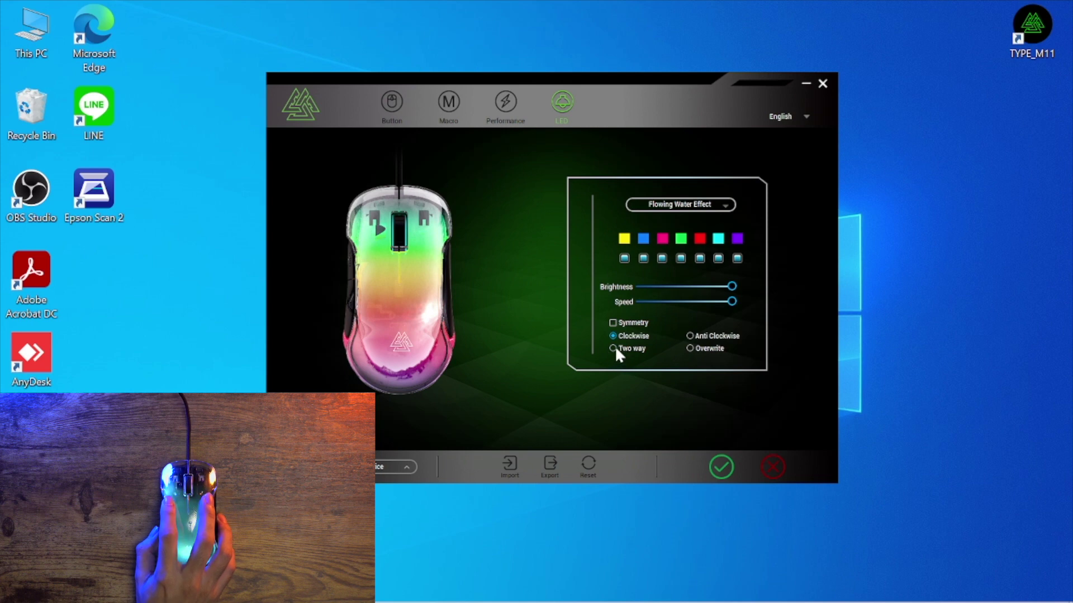
left_click(721, 467)
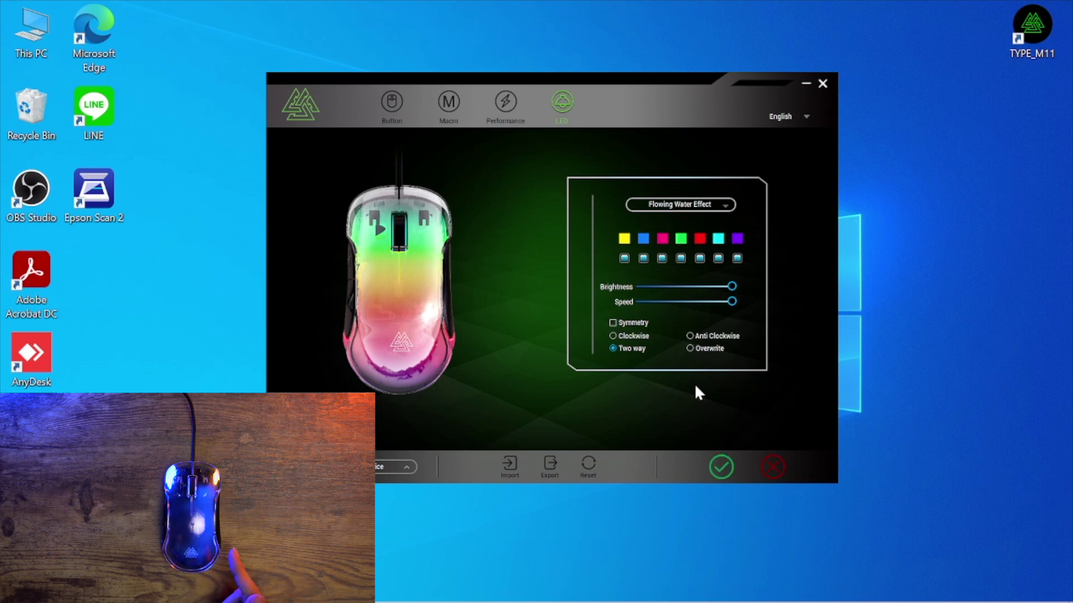
left_click(613, 335)
Change the mouse's lighting effect to Neon and apply it.
left_click(723, 203)
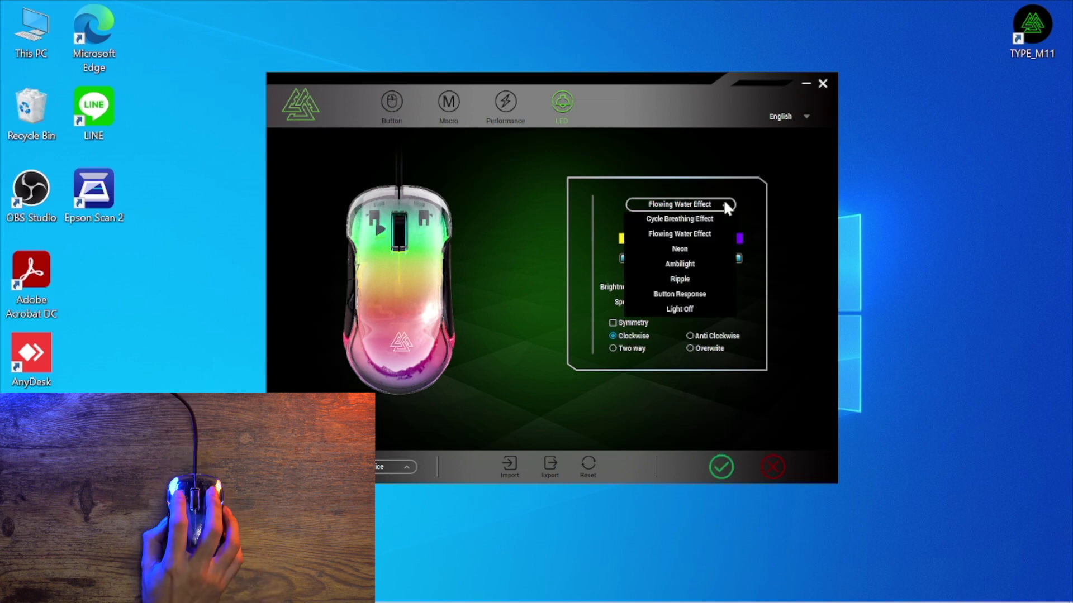
left_click(693, 249)
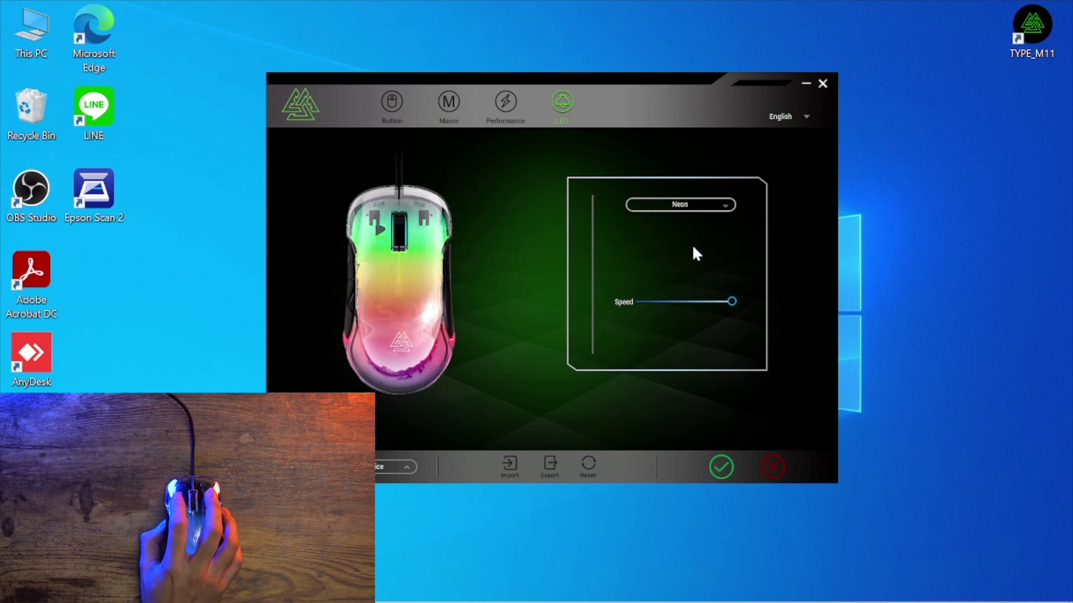
left_click(727, 467)
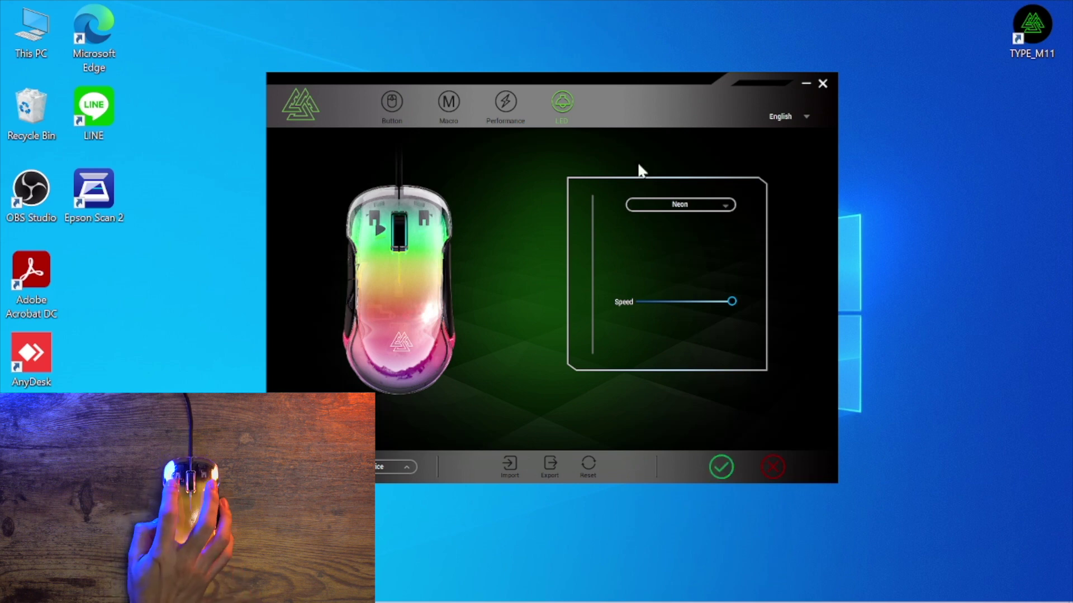
Change the mouse's lighting effect to Ambilight and apply it.
left_click(669, 205)
left_click(676, 264)
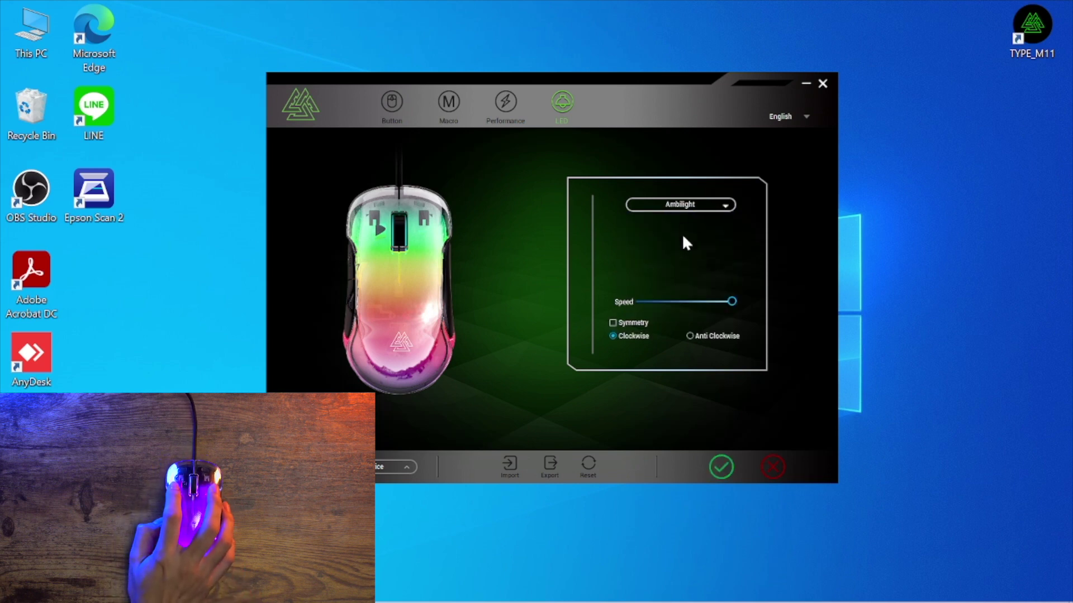
left_click(721, 467)
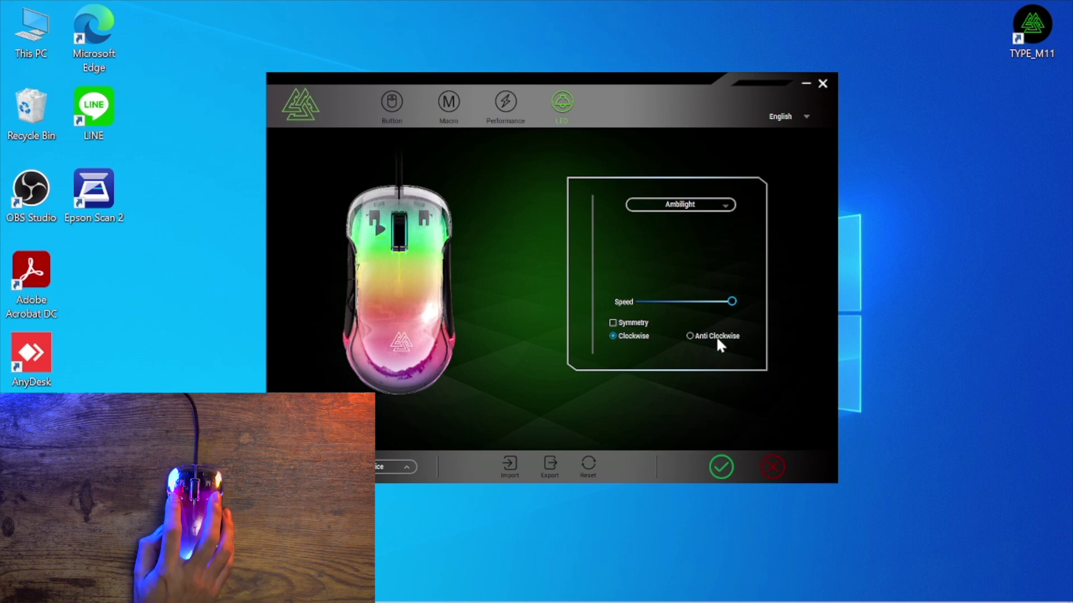
Change the mouse's lighting effect to Ripple and apply it.
left_click(681, 205)
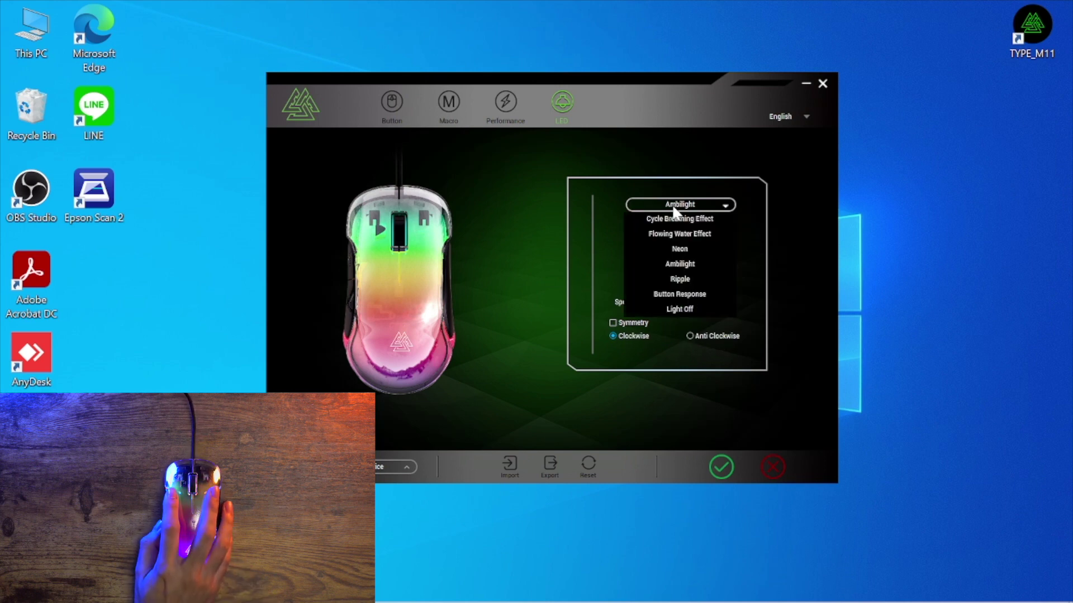
left_click(685, 282)
left_click(721, 467)
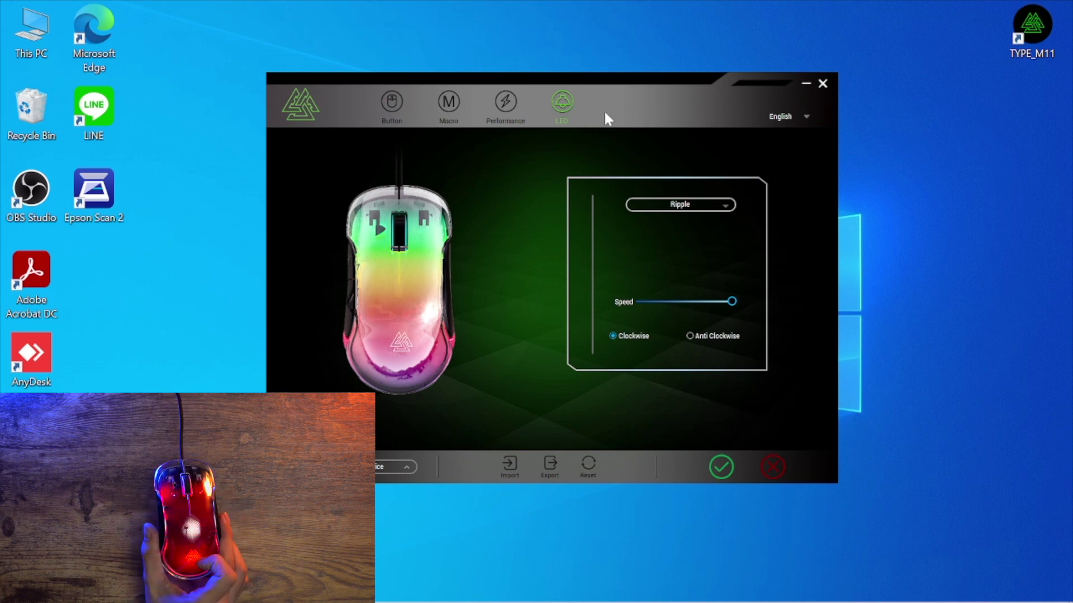
Apply the Button Response lighting effect, and apply it again with the right button's Cycle Breathing Effect disabled.
left_click(680, 204)
left_click(699, 293)
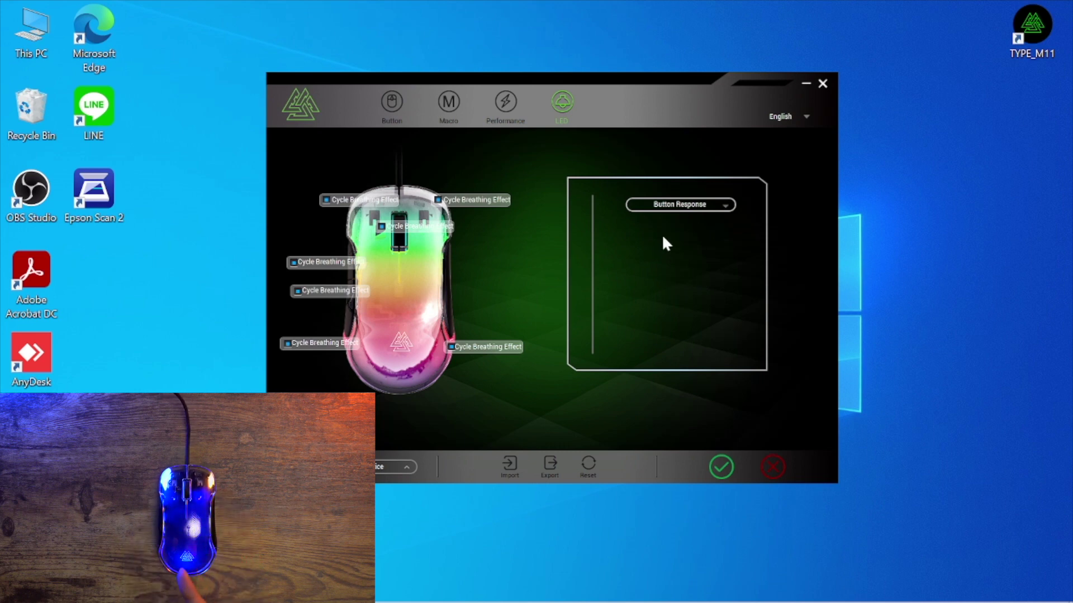
left_click(721, 467)
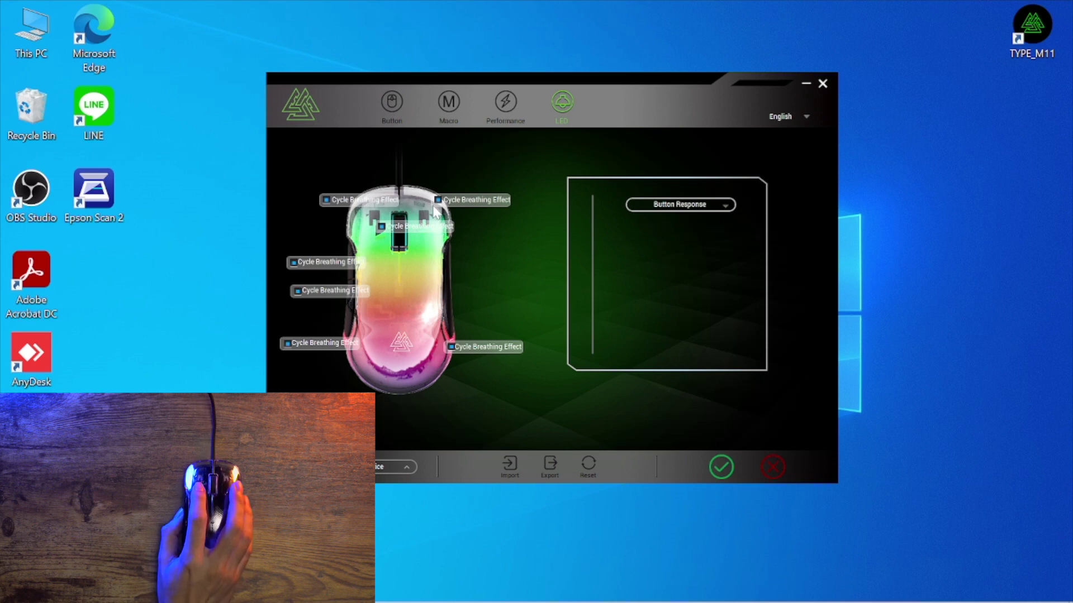
left_click(721, 467)
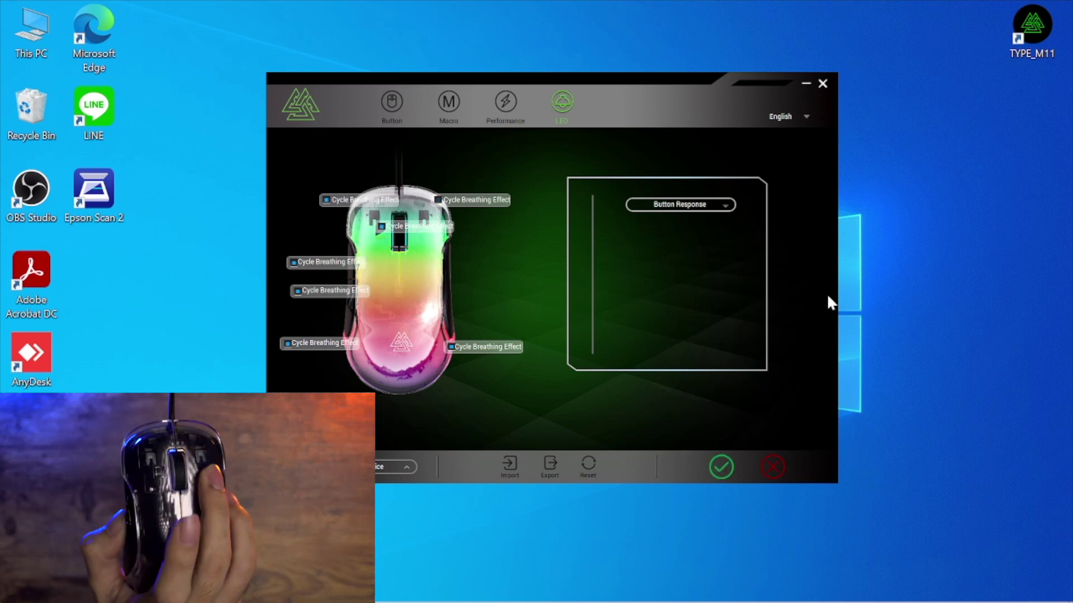
Change the mouse's lighting effect from Button Response to Light Off.
left_click(715, 205)
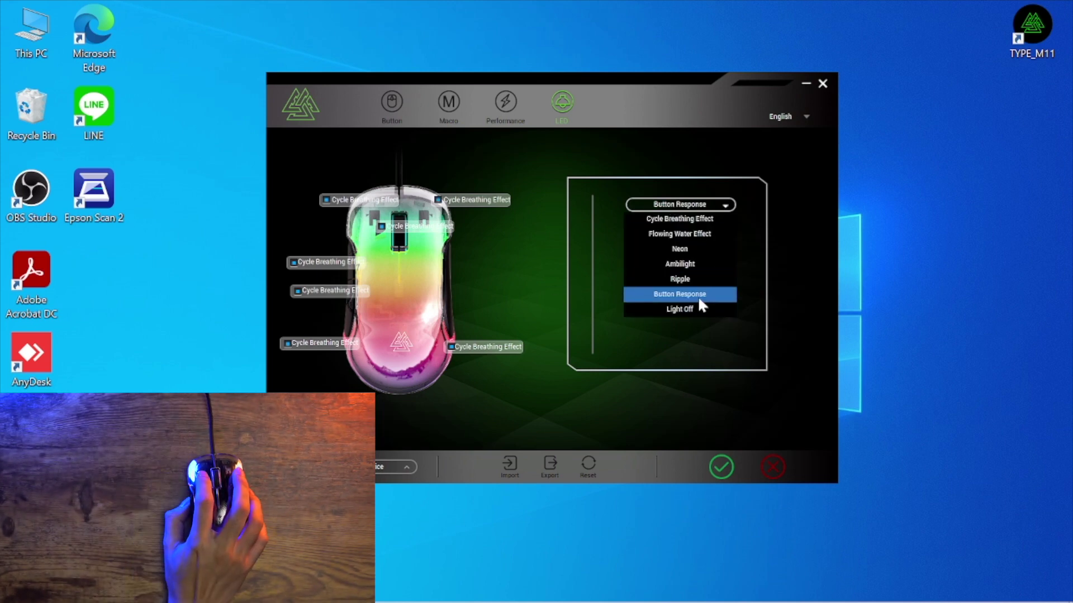
left_click(693, 302)
left_click(685, 205)
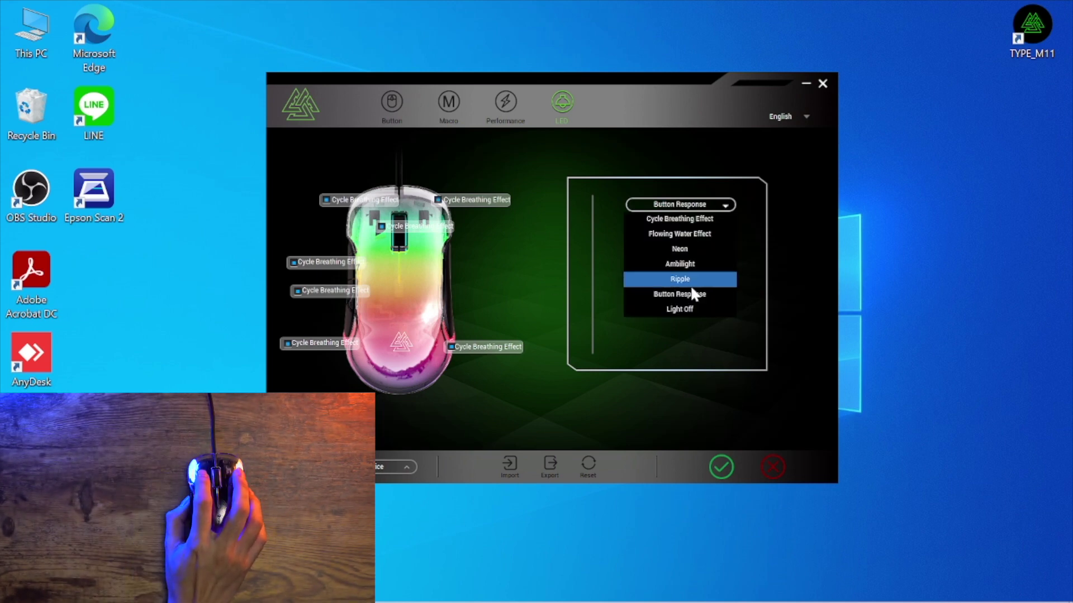
left_click(681, 309)
left_click(697, 203)
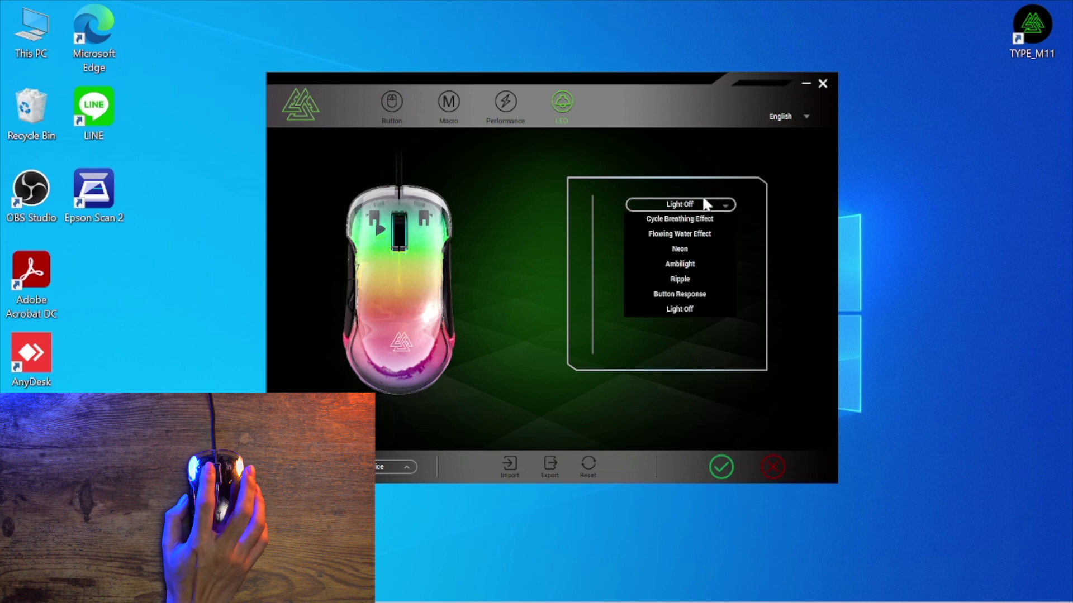
left_click(702, 203)
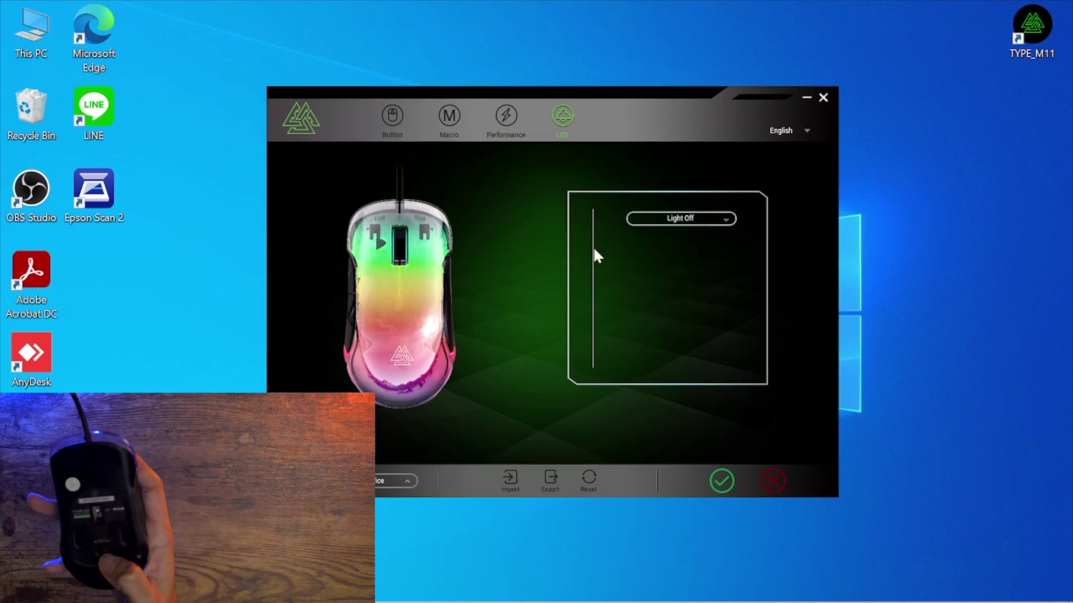
Open the Music-light window from the button assignments page and switch music lighting on.
left_click(391, 118)
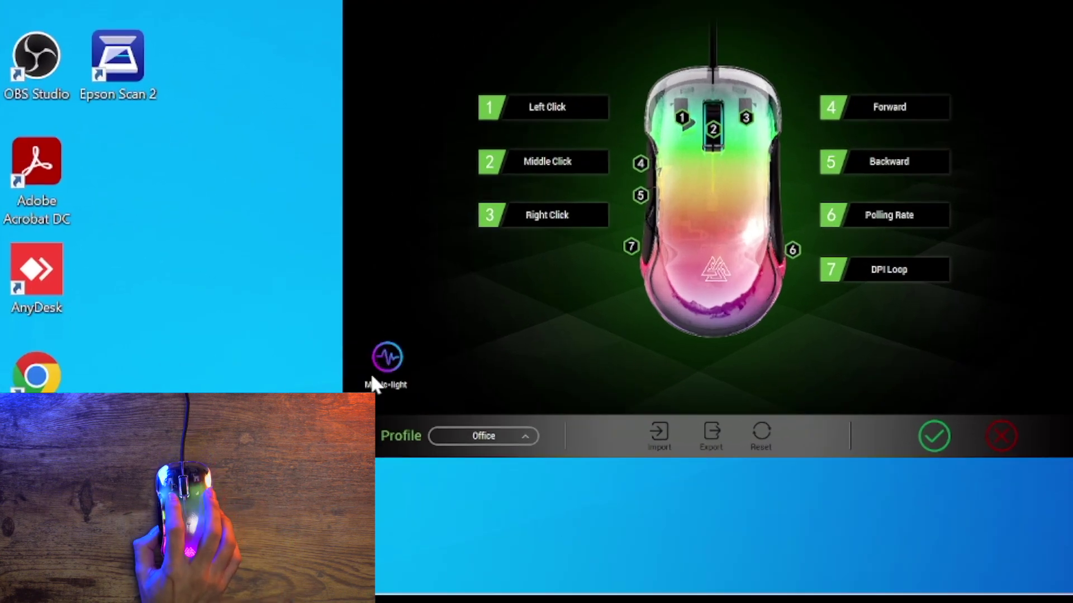
left_click(302, 419)
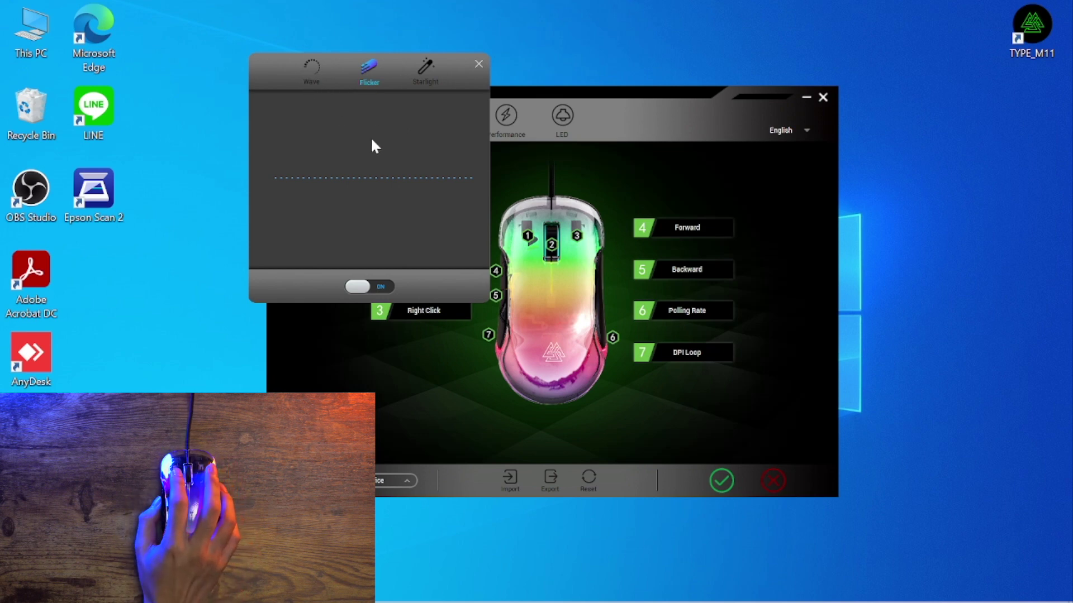
left_click(358, 287)
left_click(361, 287)
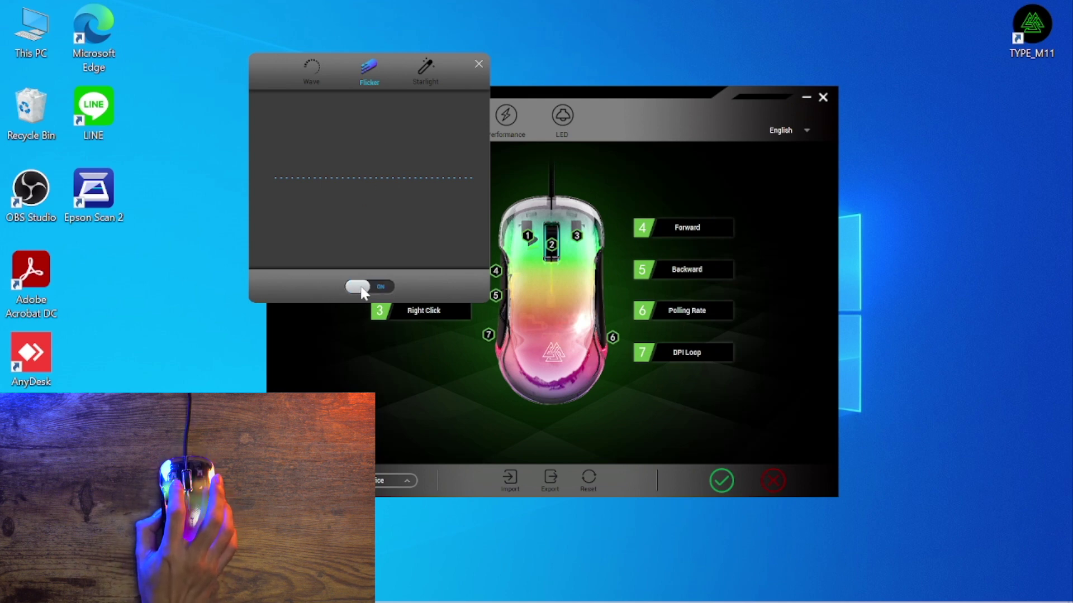
left_click(354, 288)
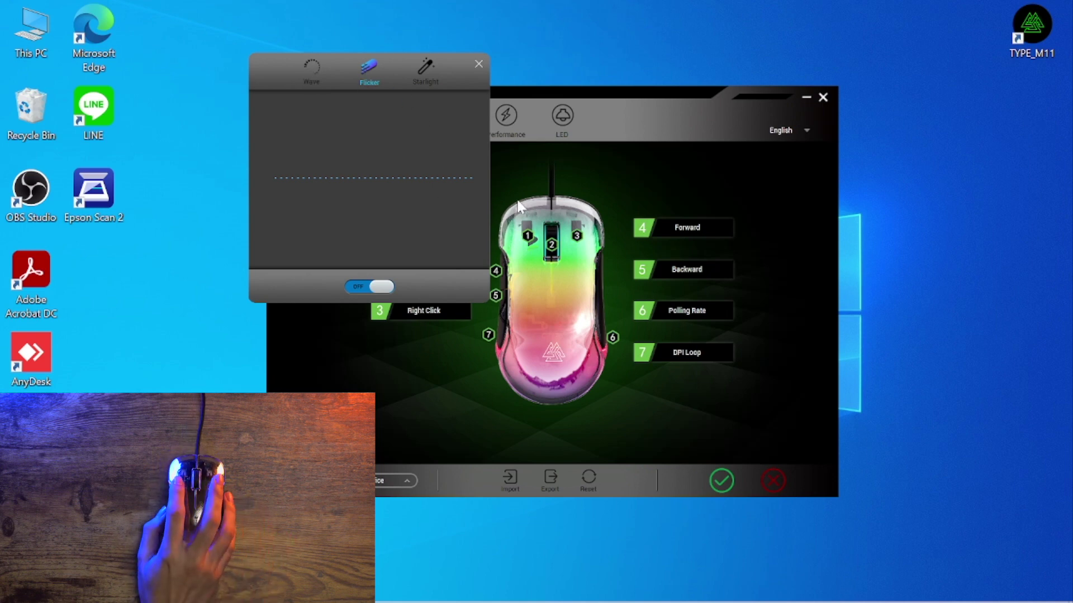
Try the Wave, Flicker and Starlight music-light modes while the gaming music mix plays on YouTube.
left_click(312, 64)
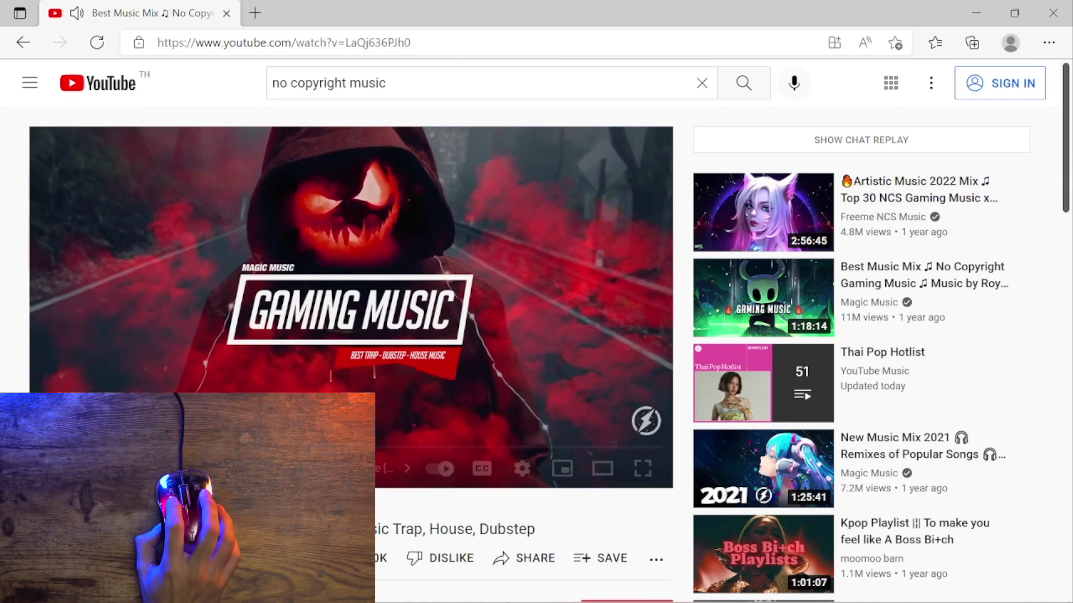
left_click(407, 595)
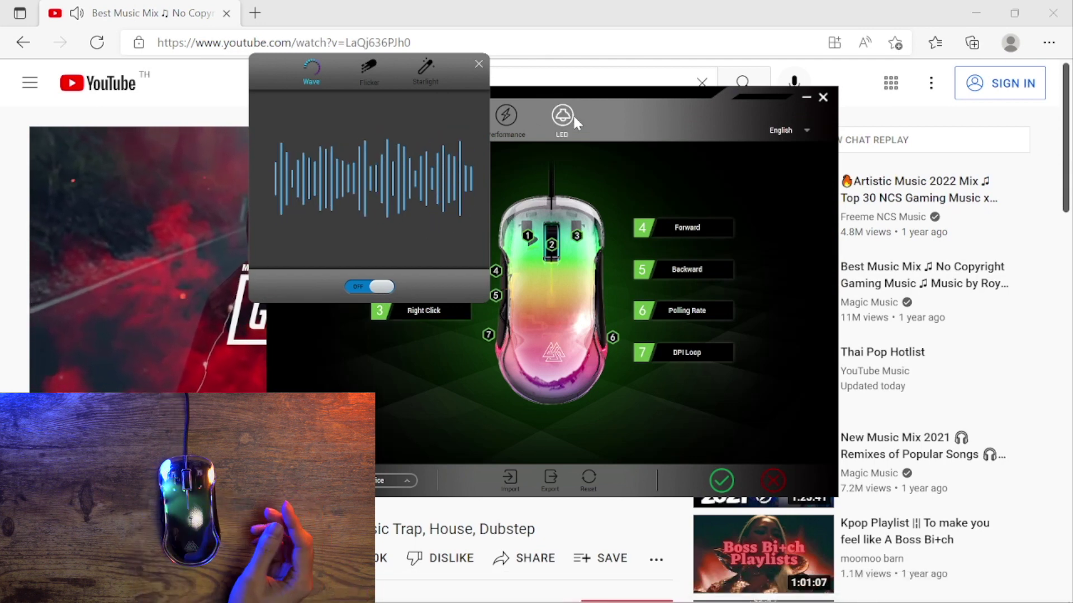
left_click(374, 69)
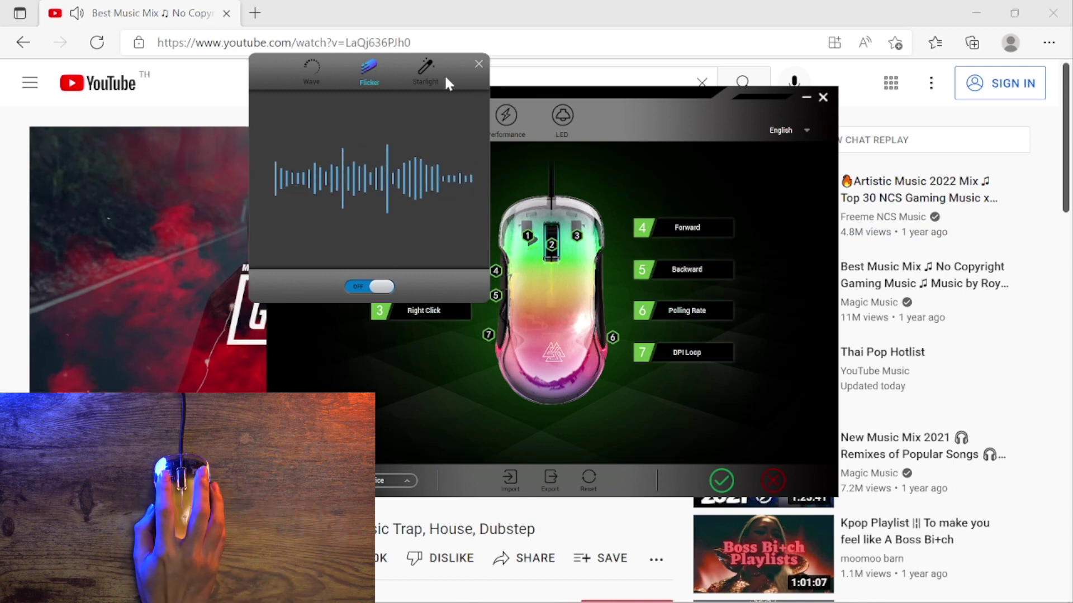
left_click(428, 67)
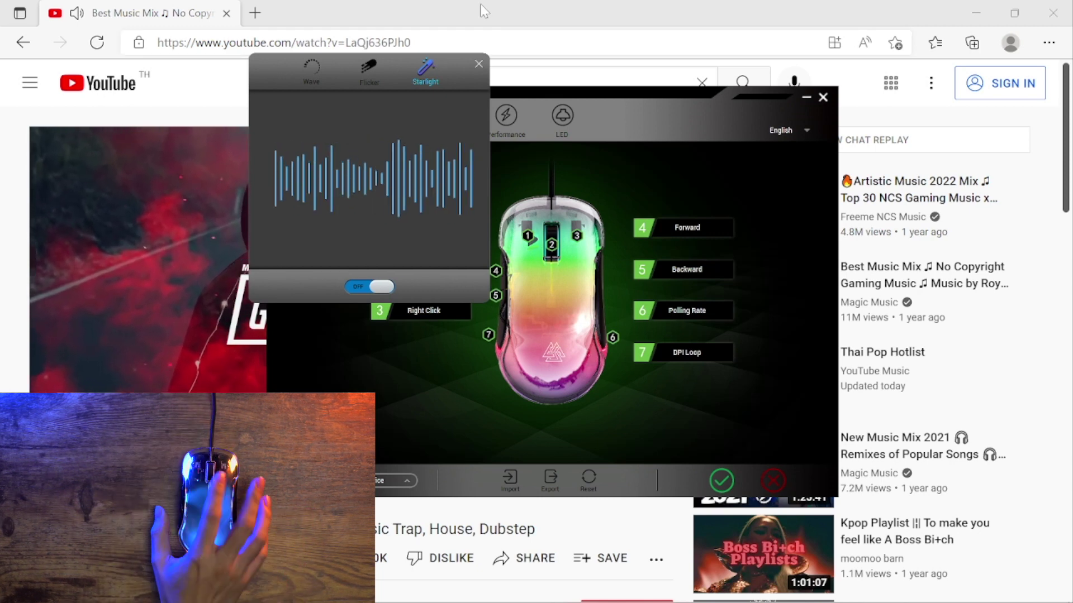
Switch music lighting off and on again in Starlight mode, and close the Music-light window.
left_click(360, 285)
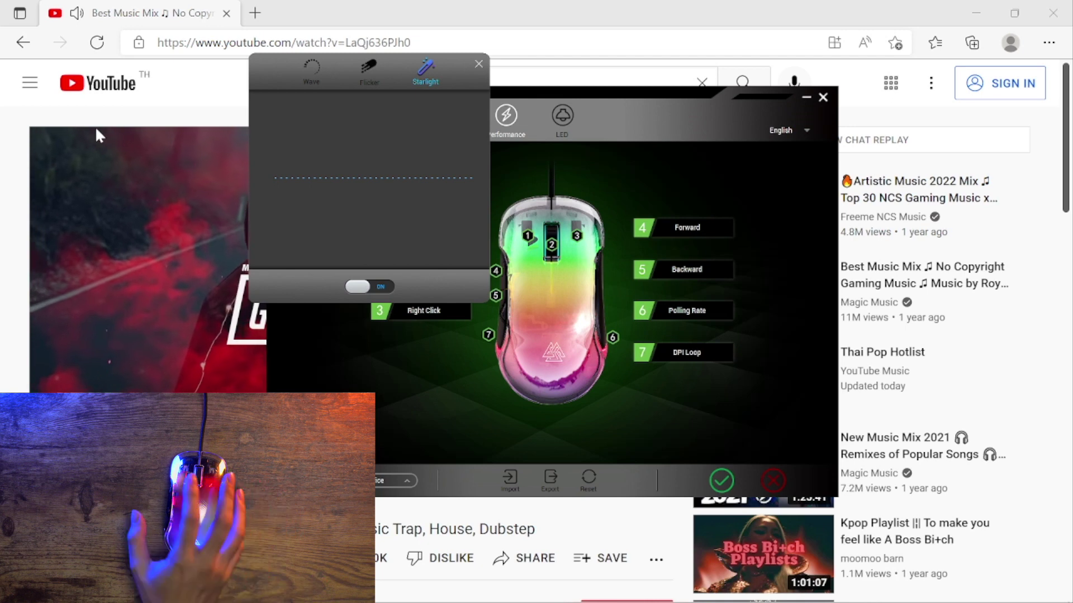
left_click(380, 286)
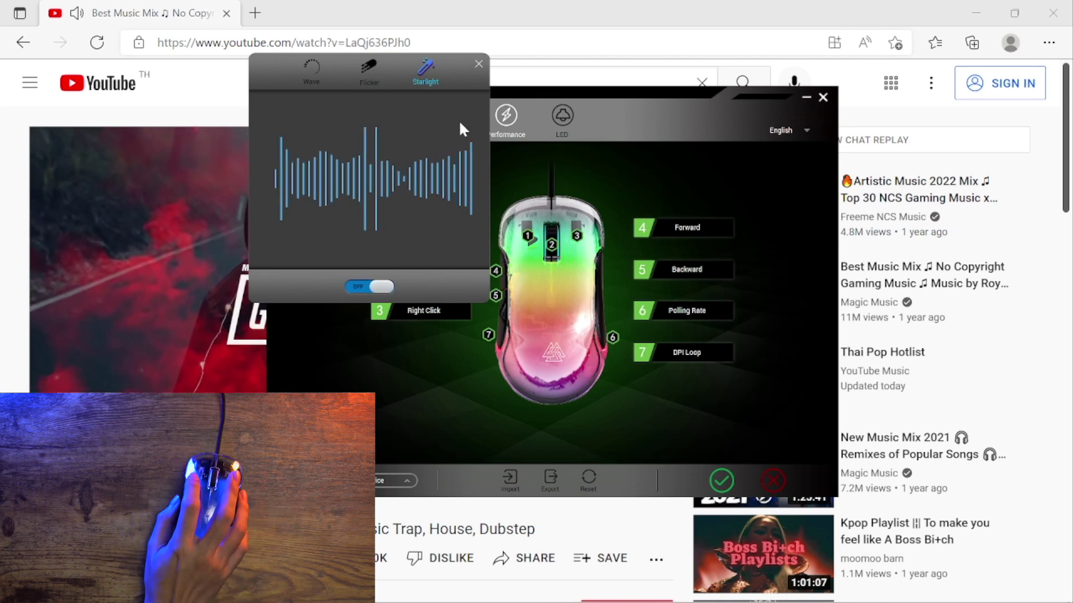
left_click(478, 63)
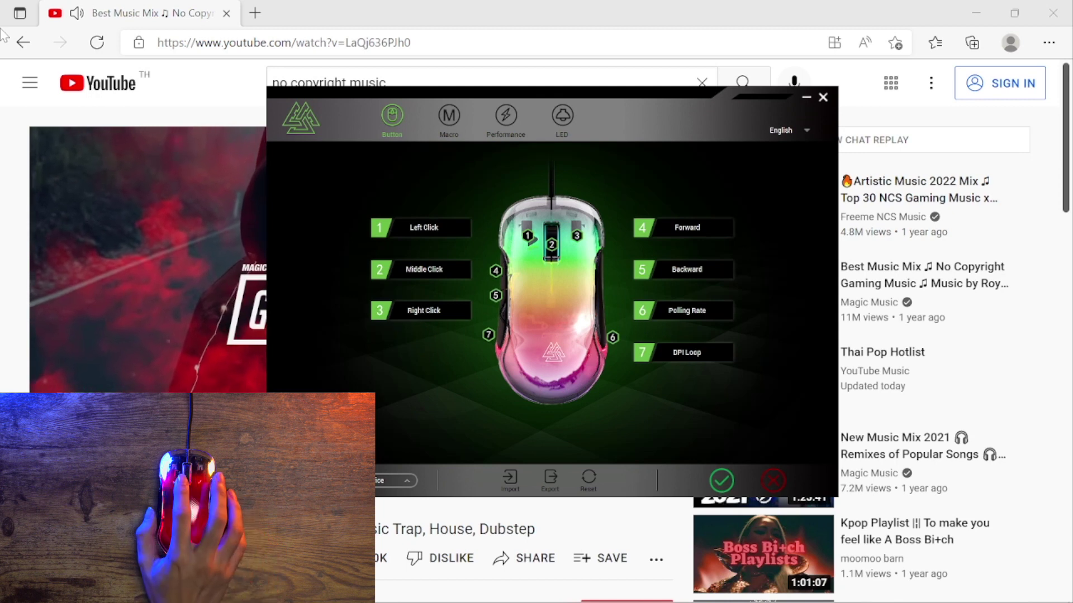
Show the recorded keys and cycle settings of the EGA WEBSITE macro.
left_click(449, 117)
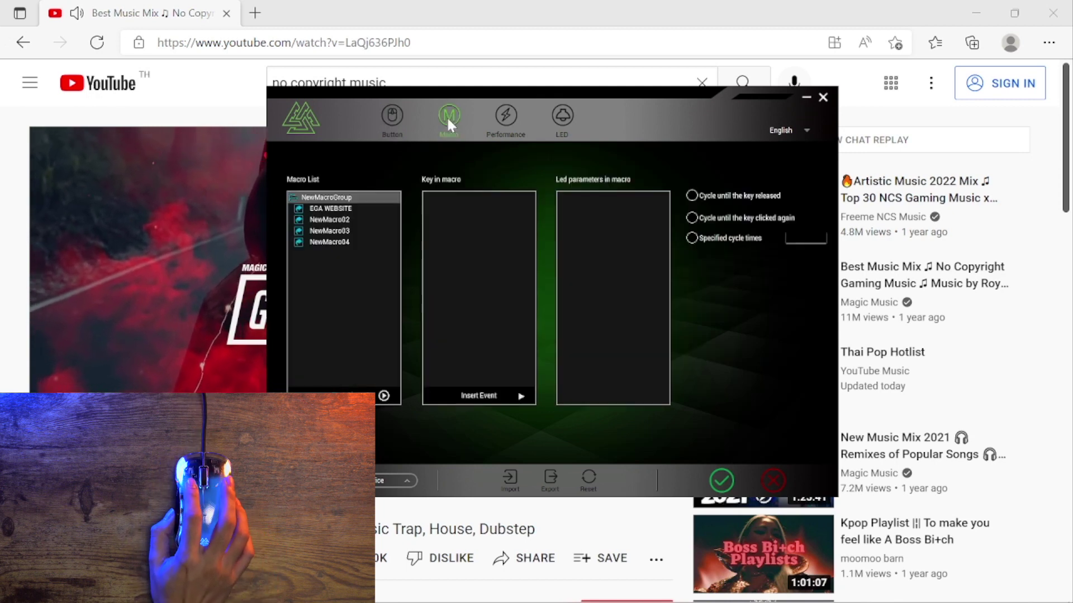
left_click(358, 207)
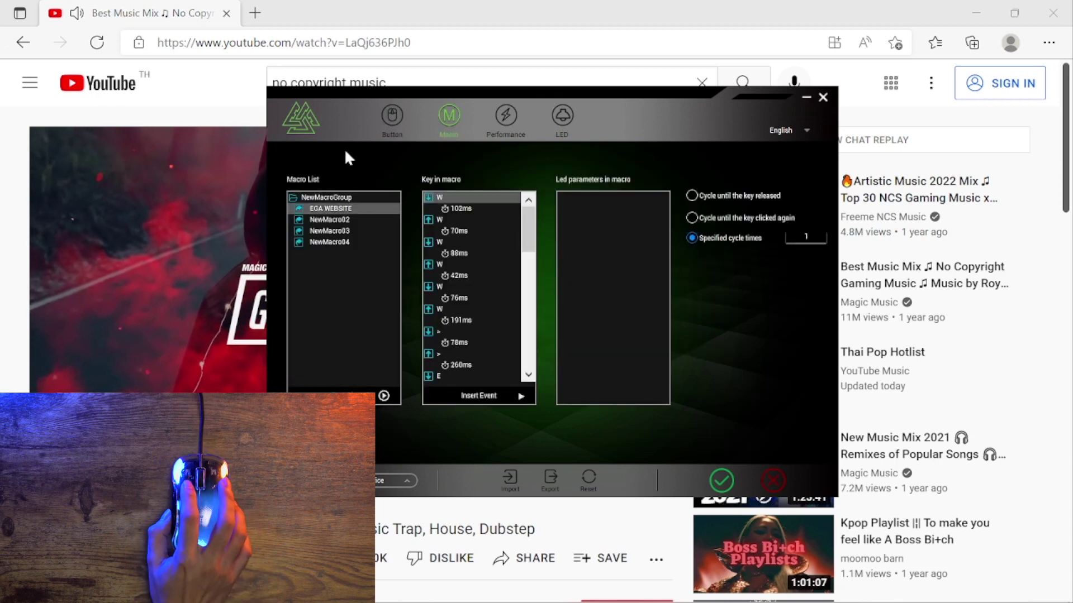
Assign the EGA WEBSITE macro from NewMacroGroup to mouse button 4.
left_click(393, 118)
left_click(676, 226)
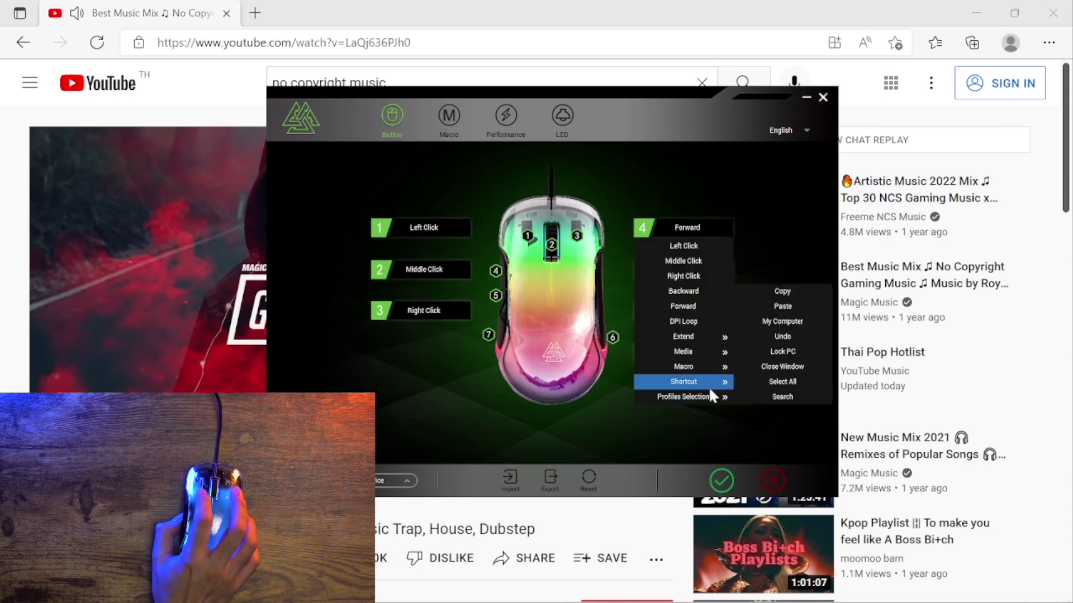
mouse_move(725, 367)
mouse_move(766, 370)
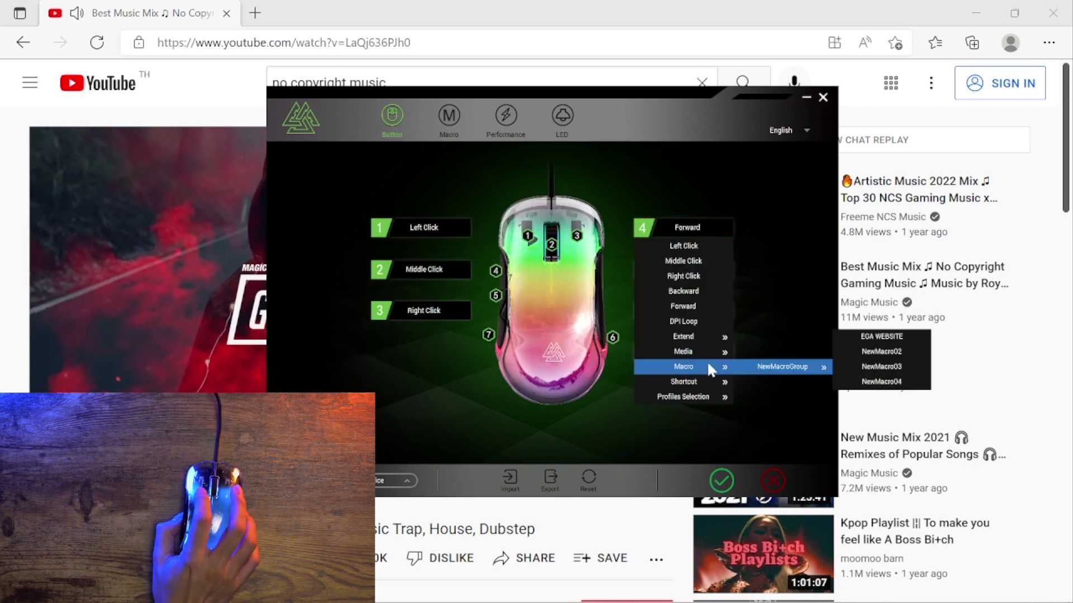
left_click(893, 338)
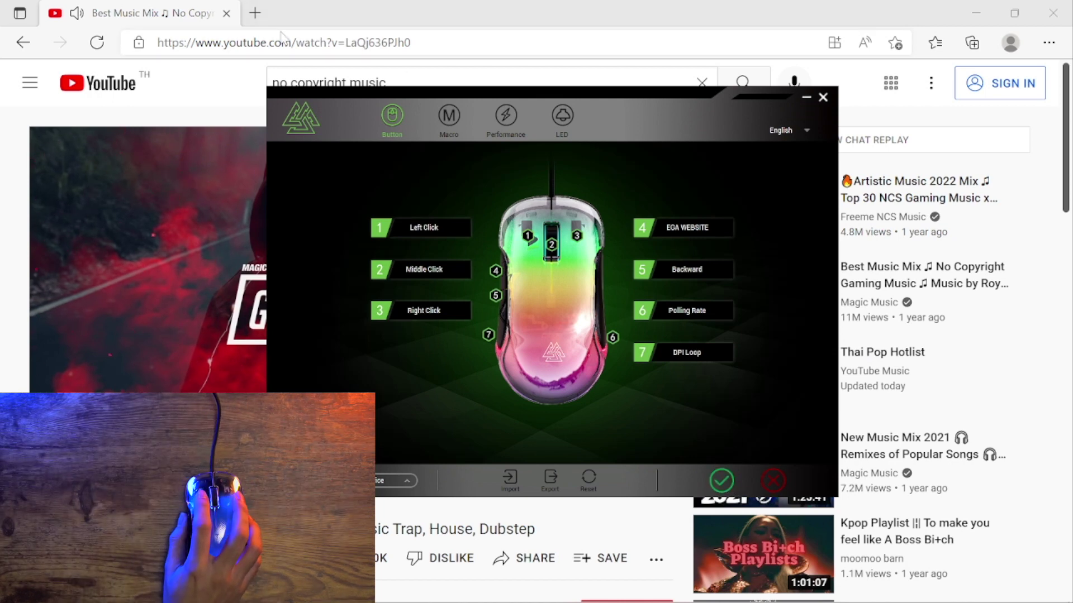
left_click(263, 15)
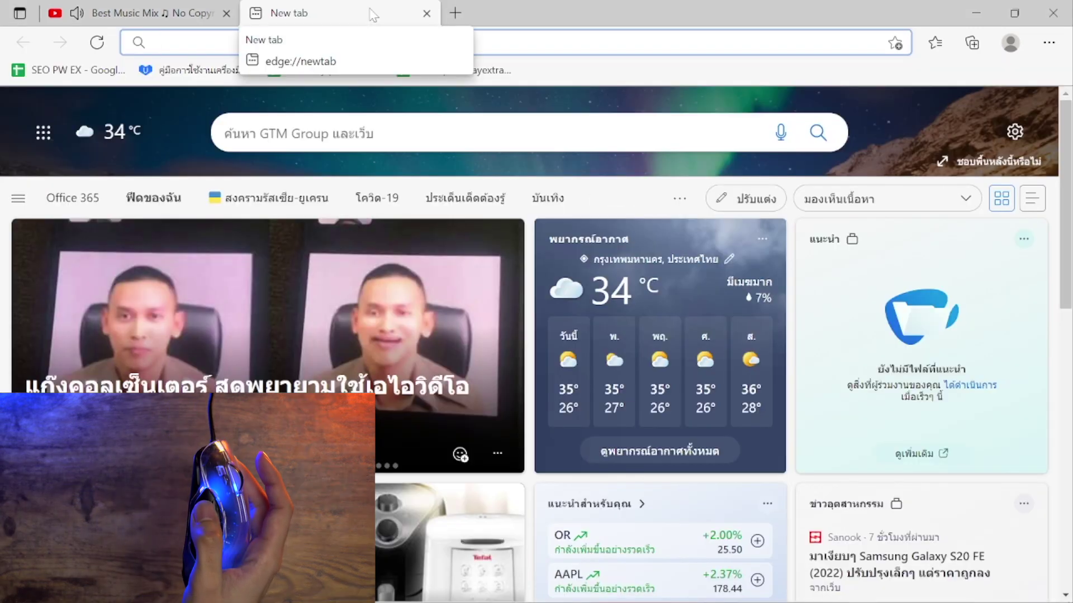
type("WWW.EGAZ")
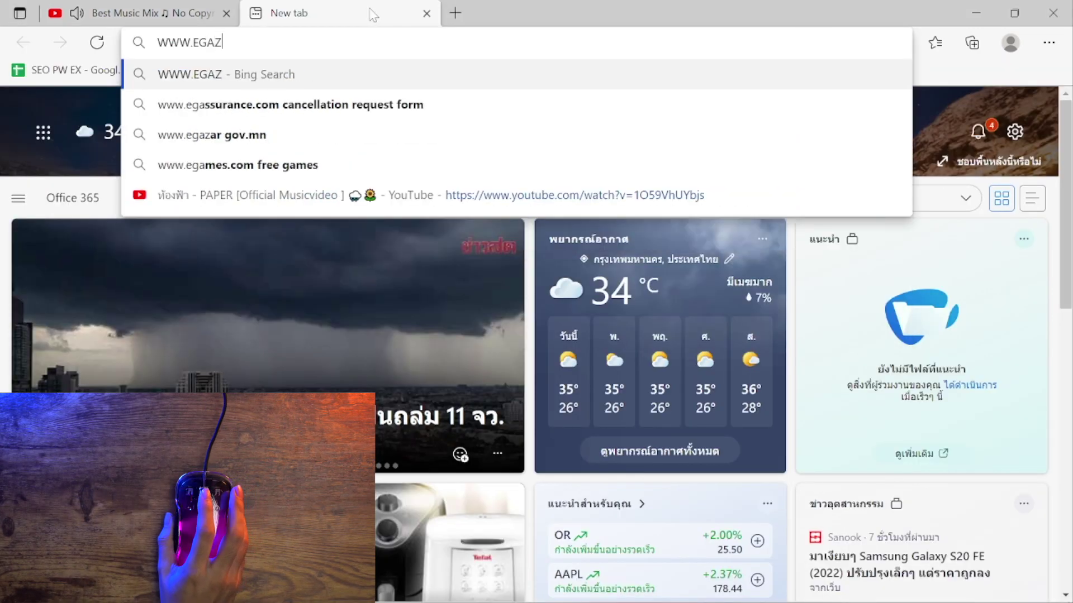
type("ONE.COM")
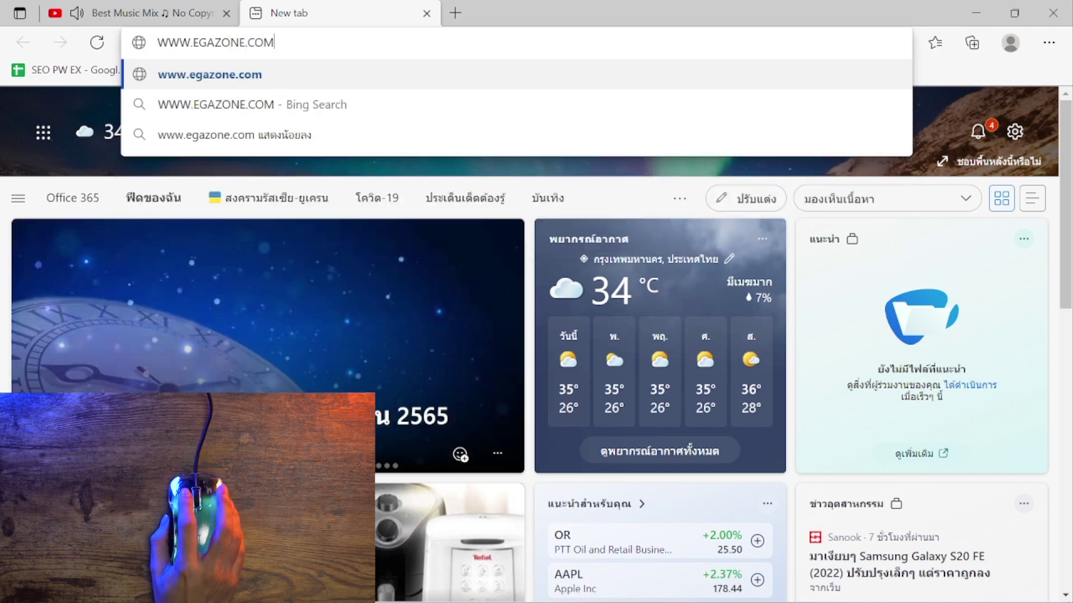
key("ctrl+a")
key("End")
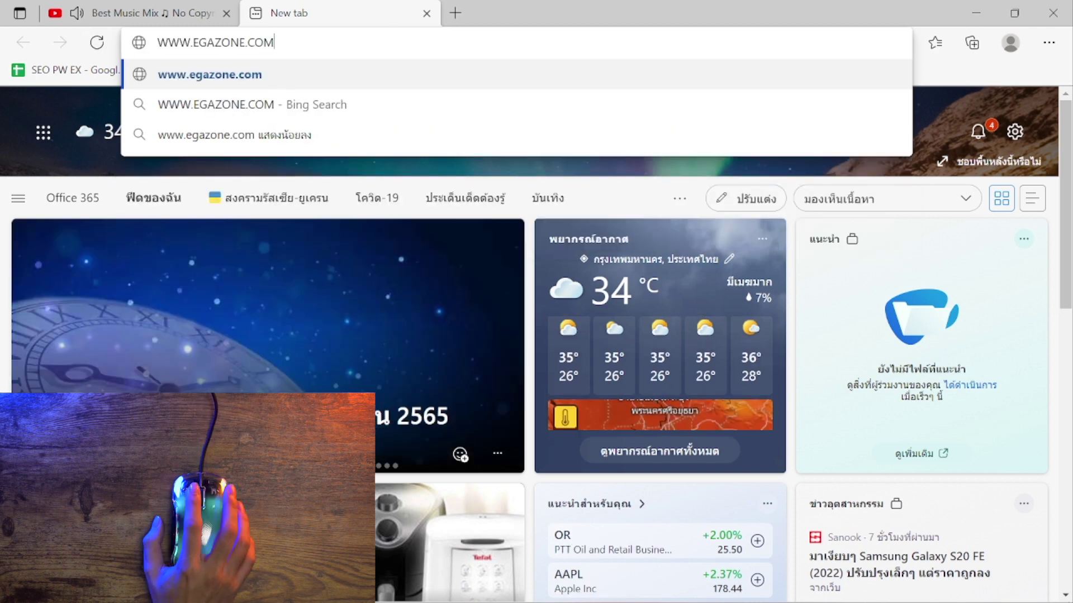
left_click(426, 13)
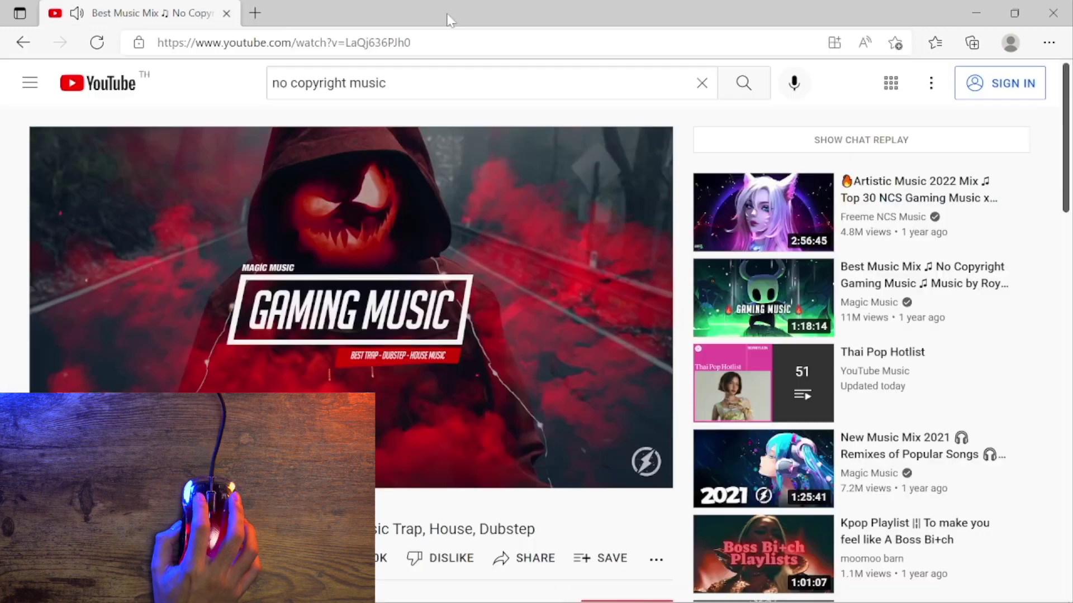
Minimize the browser and show the mouse's performance settings.
left_click(978, 13)
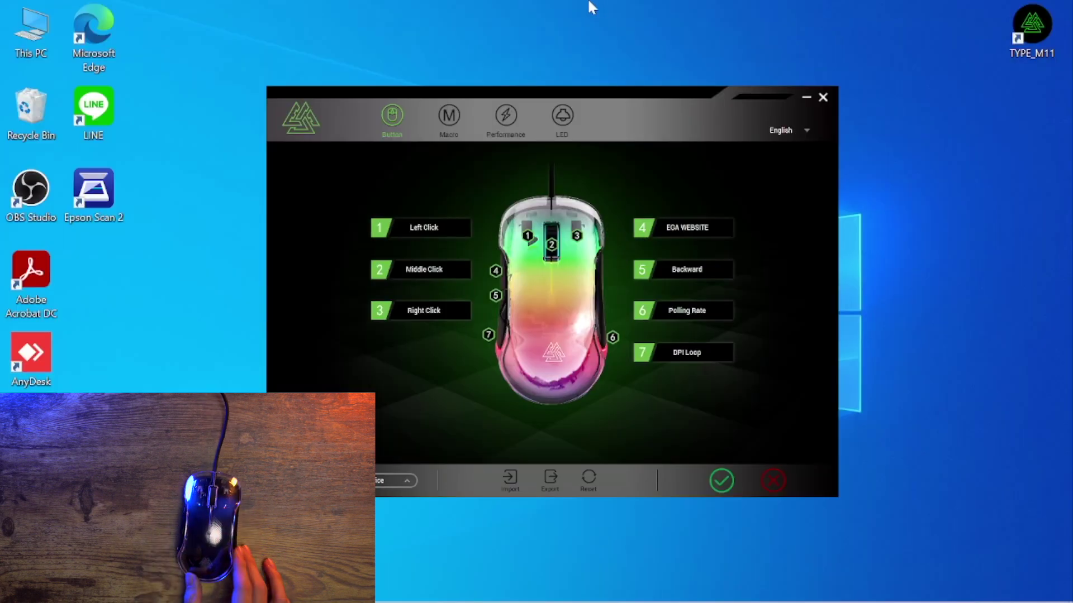
left_click(510, 118)
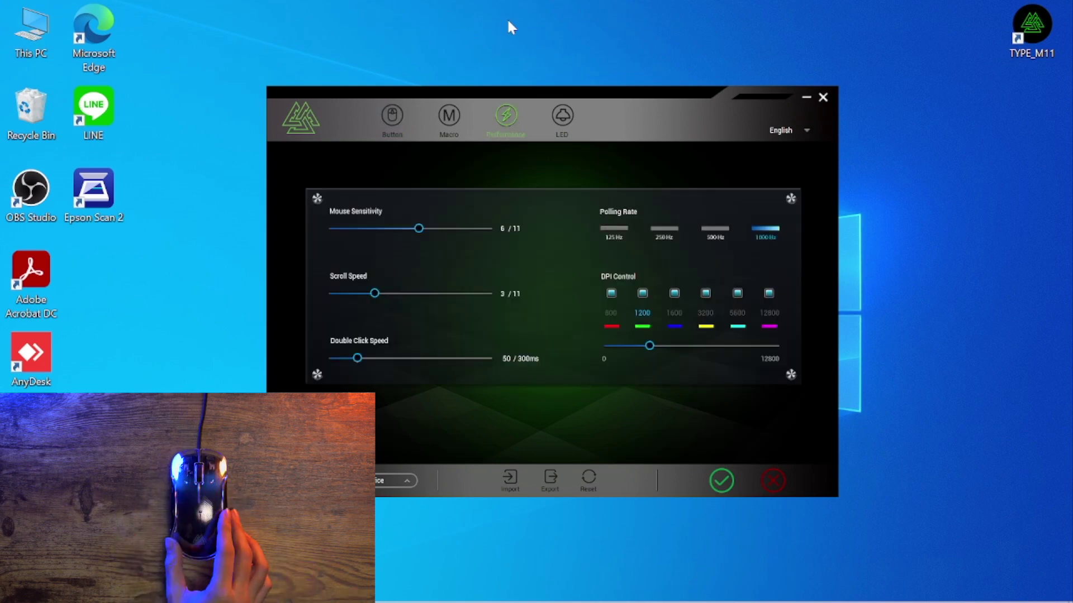